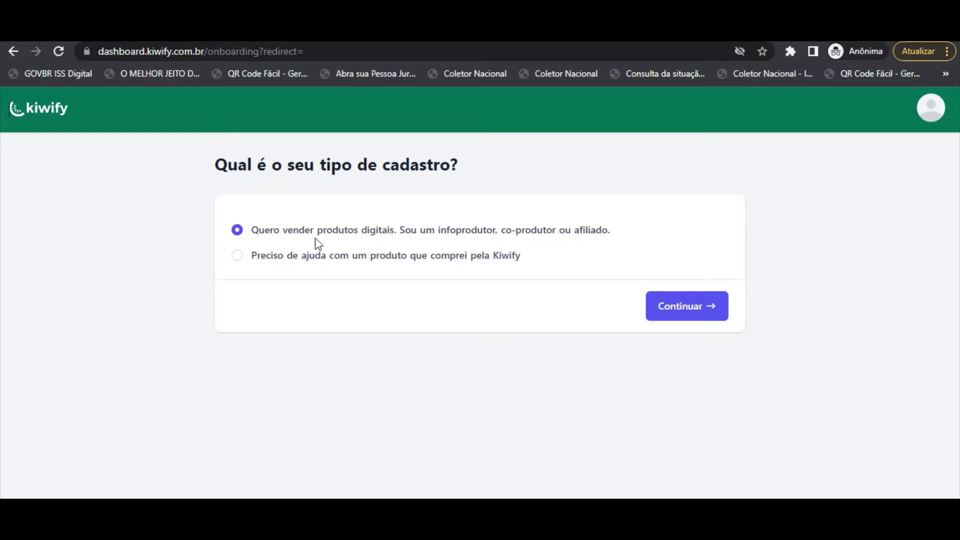
Register as a seller of digital products and choose to receive payouts in a personal account (CPF).
left_click(685, 316)
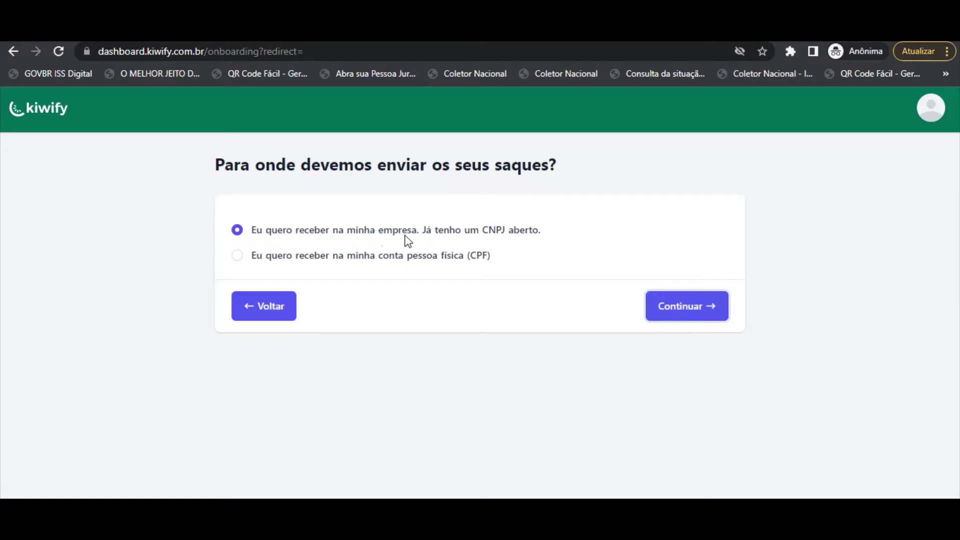
left_click(238, 255)
left_click(682, 312)
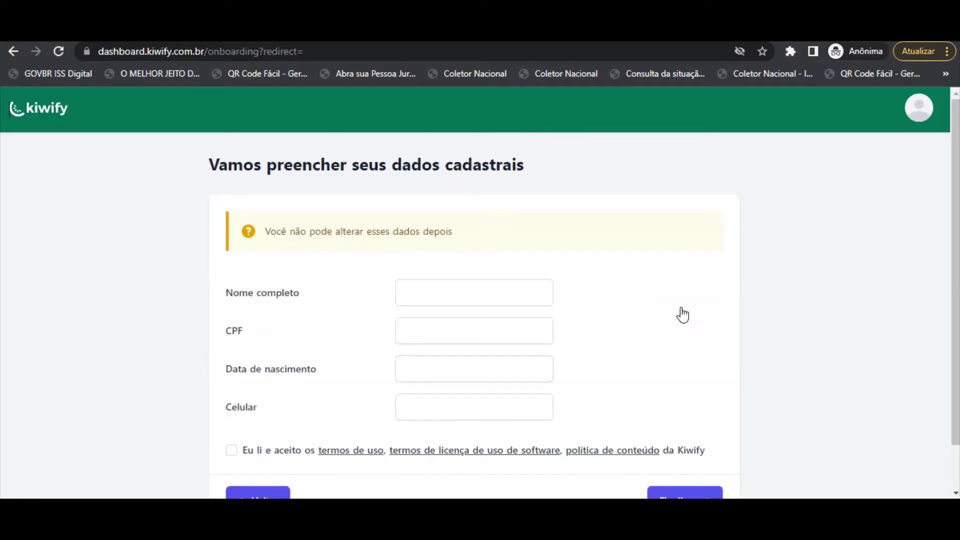
Accept the Kiwify terms, fill in the full name, CPF, birth date and mobile number, and finish the registration.
scroll(403, 309, "down", 1)
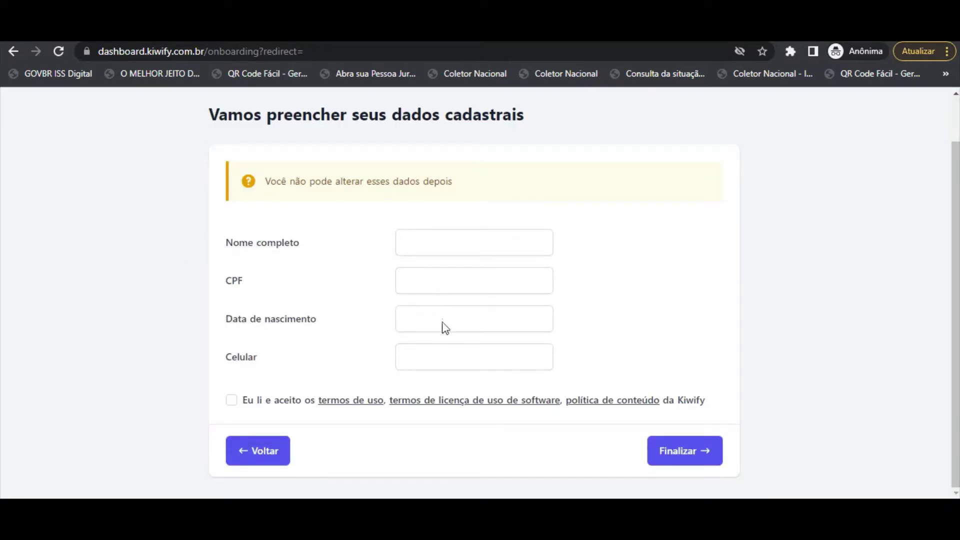
left_click(233, 401)
left_click(410, 247)
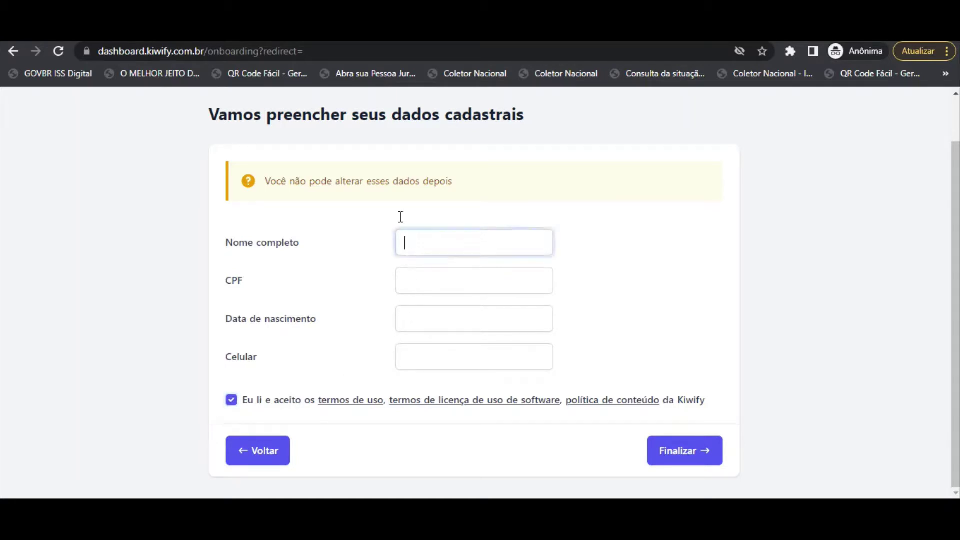
left_click(685, 451)
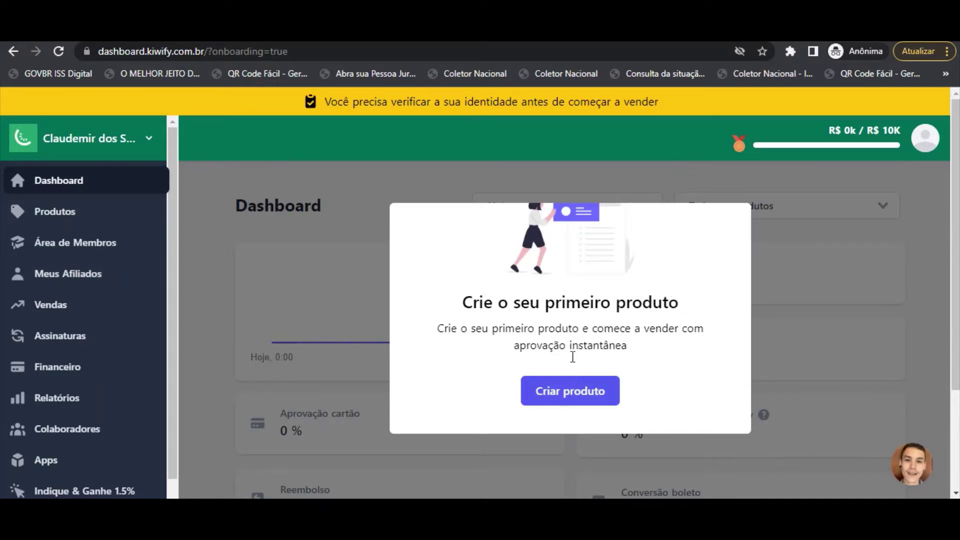
Start creating the first product and examine its payment type, content delivery, name and sales page fields.
left_click(572, 390)
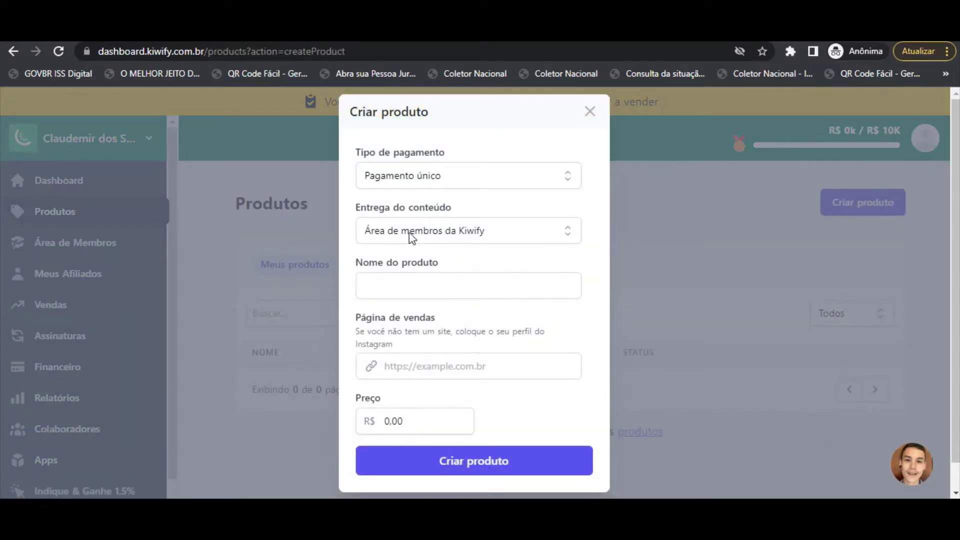
left_click(459, 233)
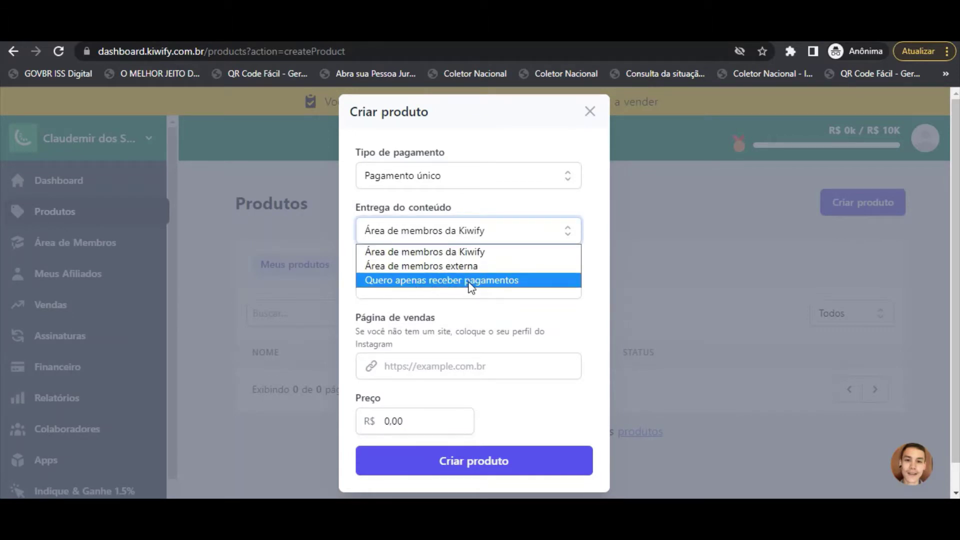
left_click(443, 176)
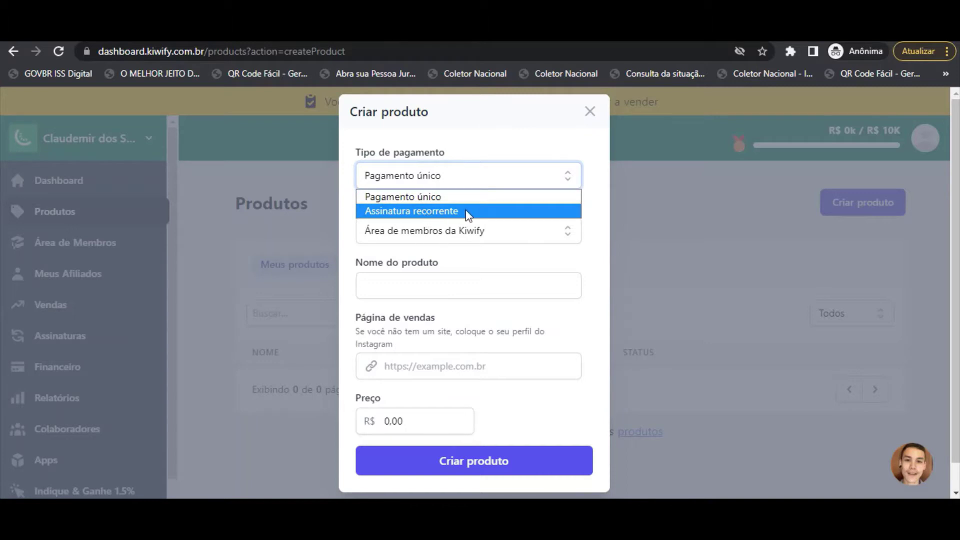
left_click(452, 232)
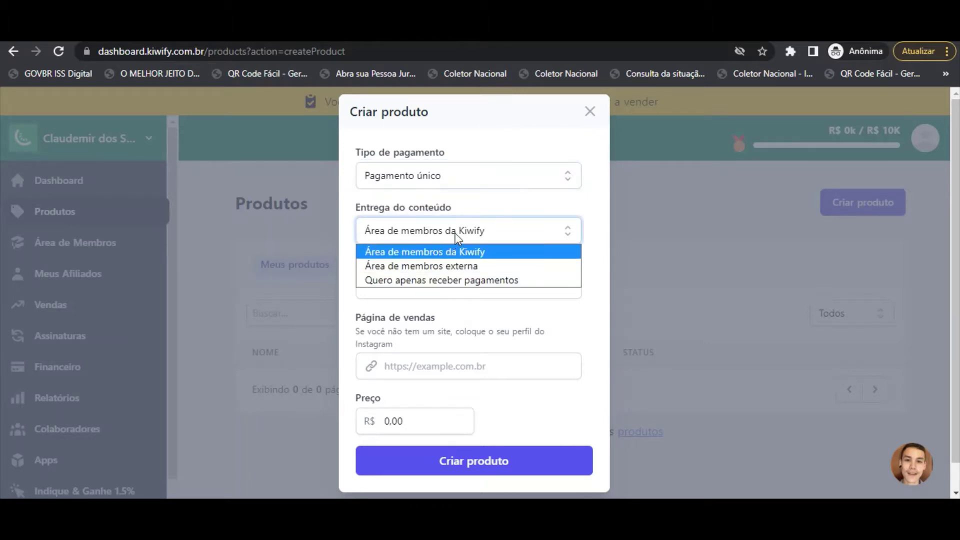
left_click(414, 373)
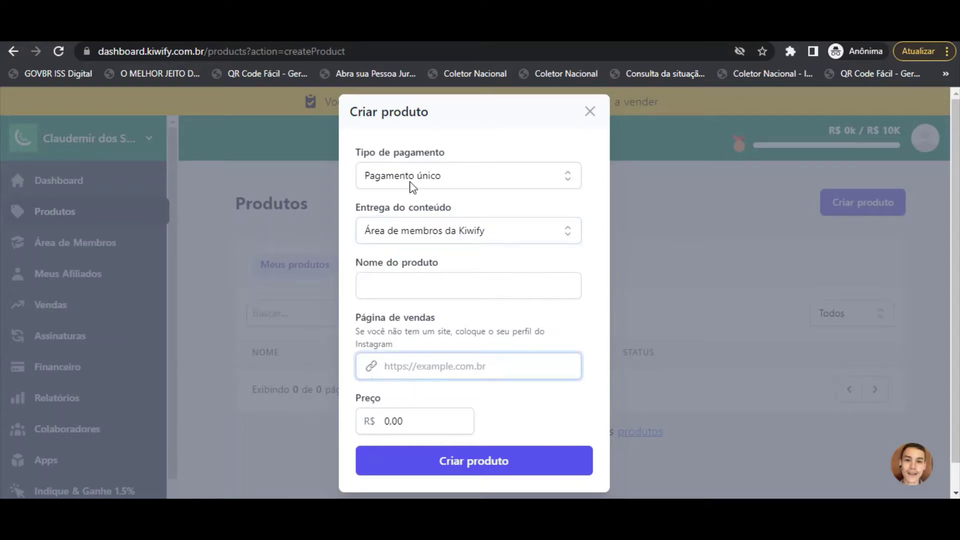
left_click(389, 290)
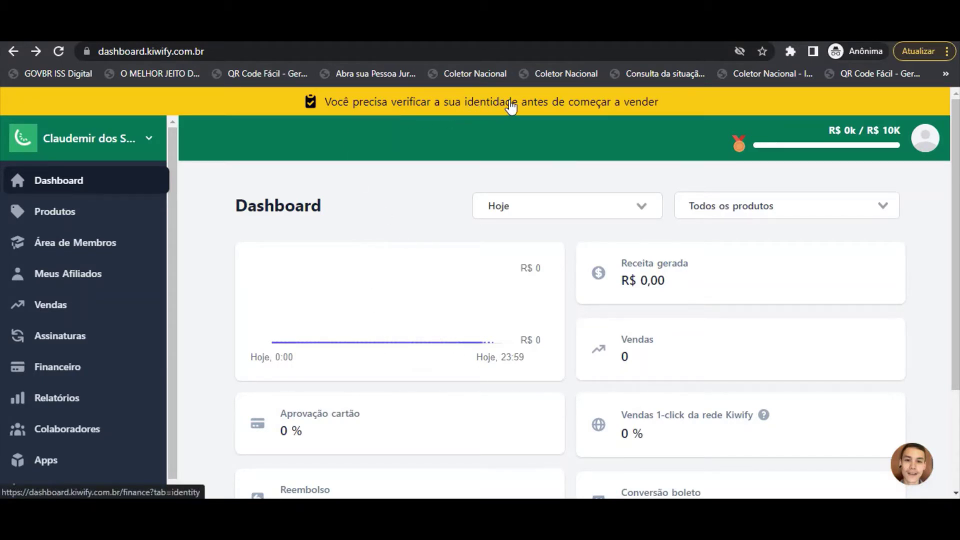
Go to the account's identity verification and start the verification process.
left_click(511, 106)
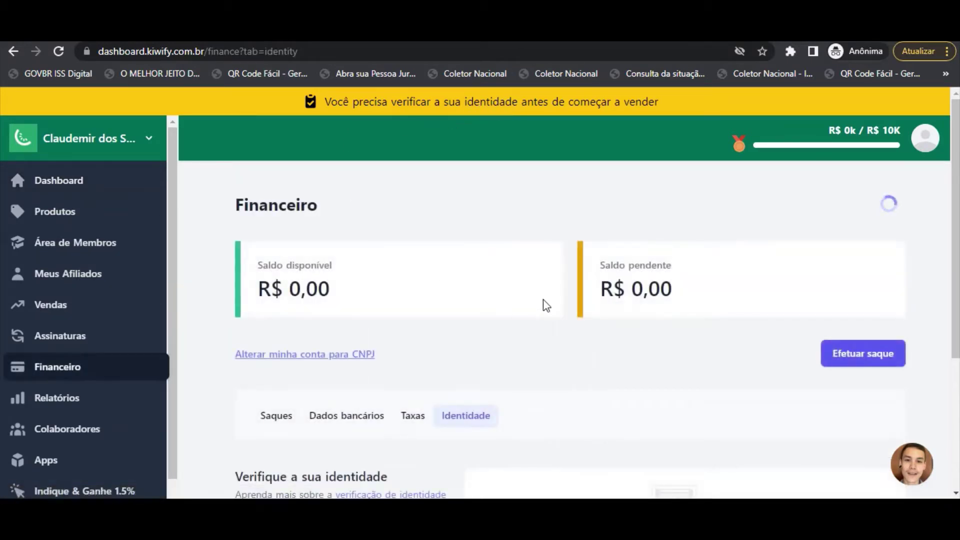
scroll(546, 306, "down", 3)
scroll(593, 321, "down", 1)
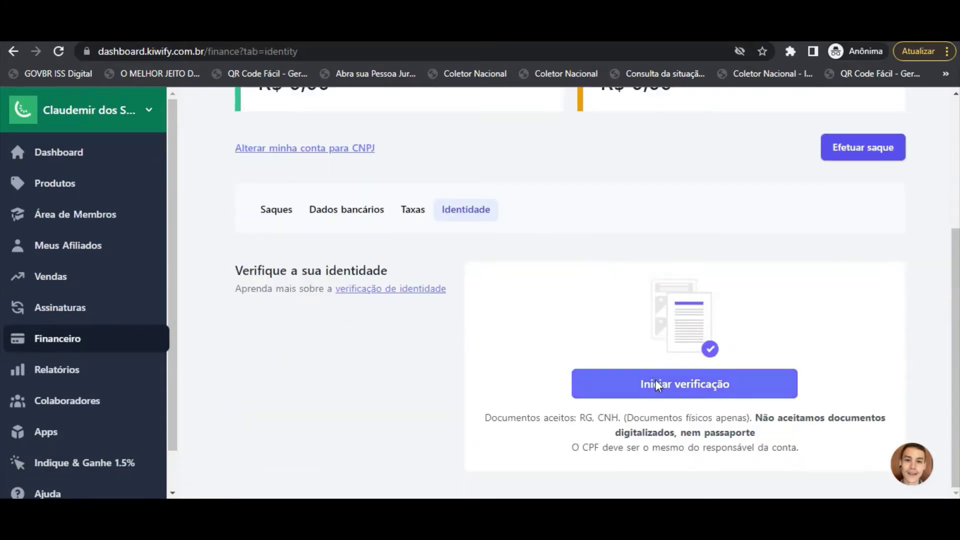
left_click(671, 388)
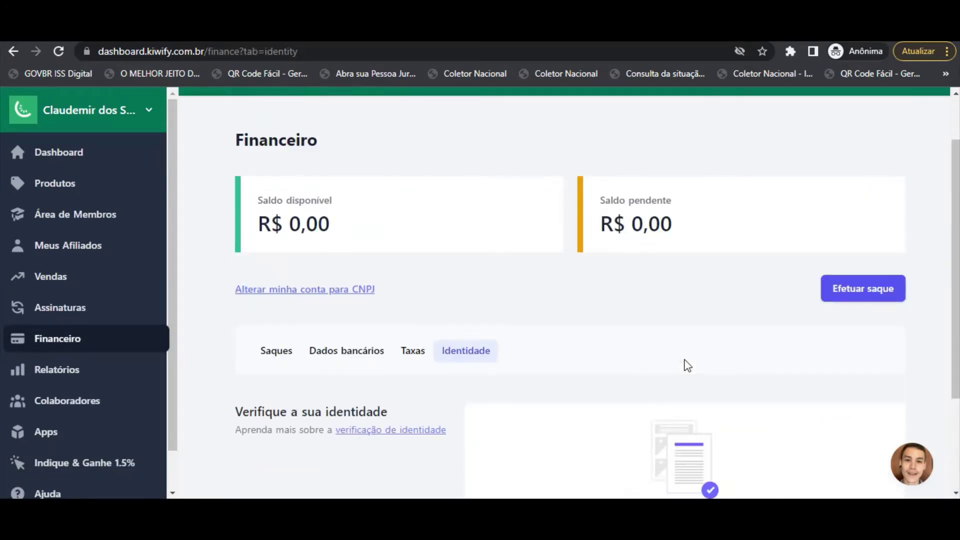
left_click(708, 396)
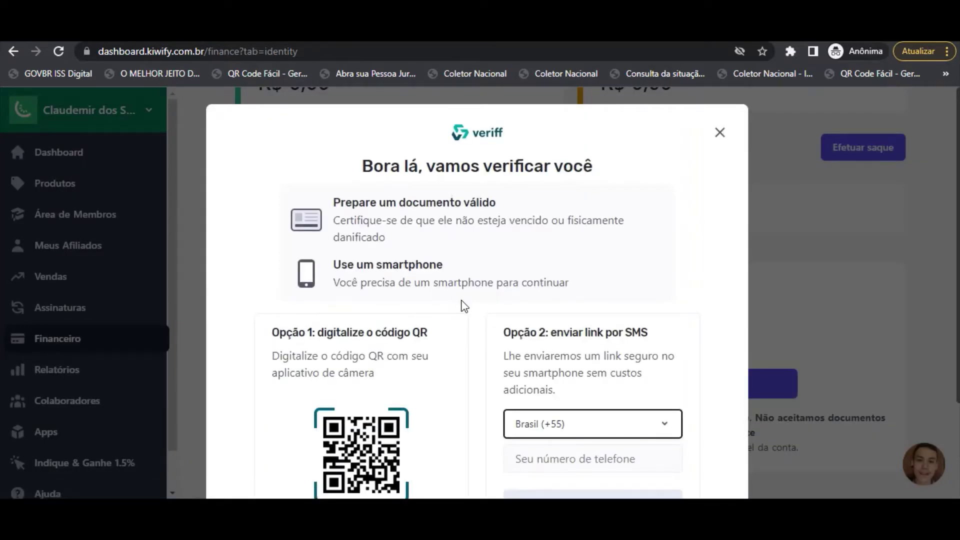
Examine the QR code and SMS link options for verifying the identity, and exit the verification process.
scroll(460, 307, "down", 1)
scroll(574, 349, "down", 1)
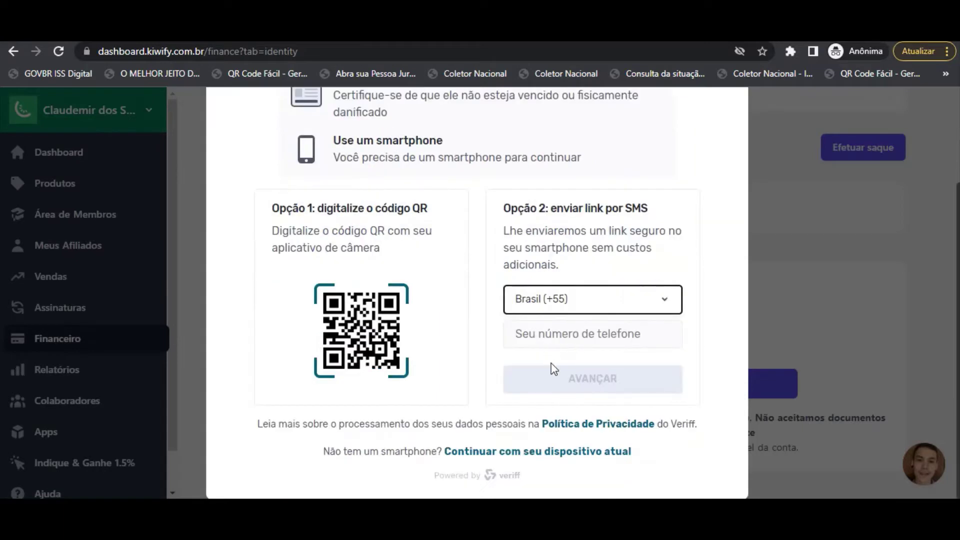
left_click(521, 336)
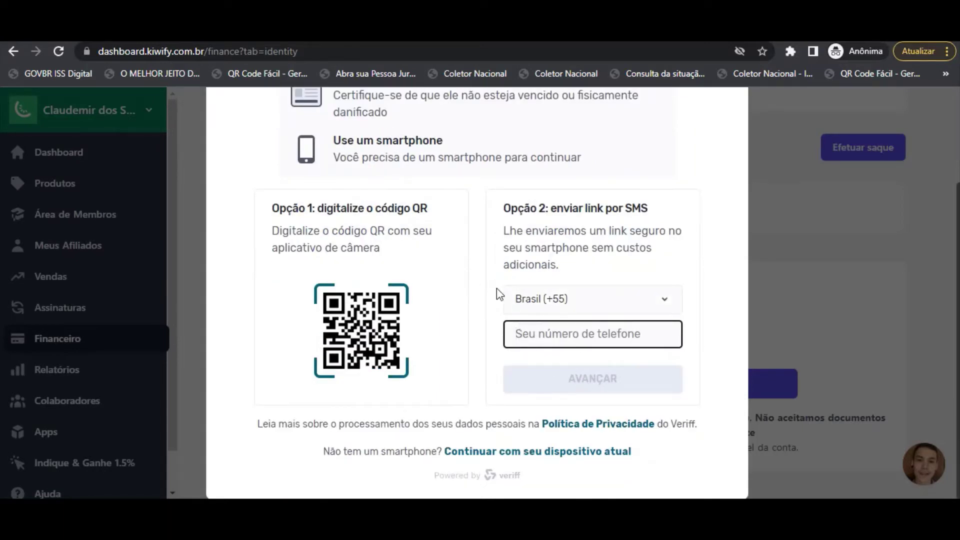
scroll(443, 302, "up", 1)
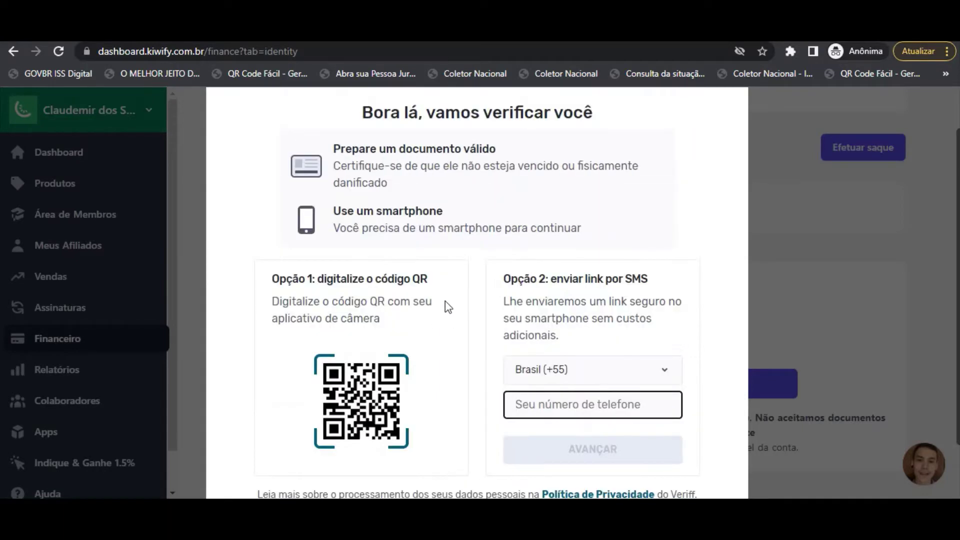
scroll(481, 273, "down", 1)
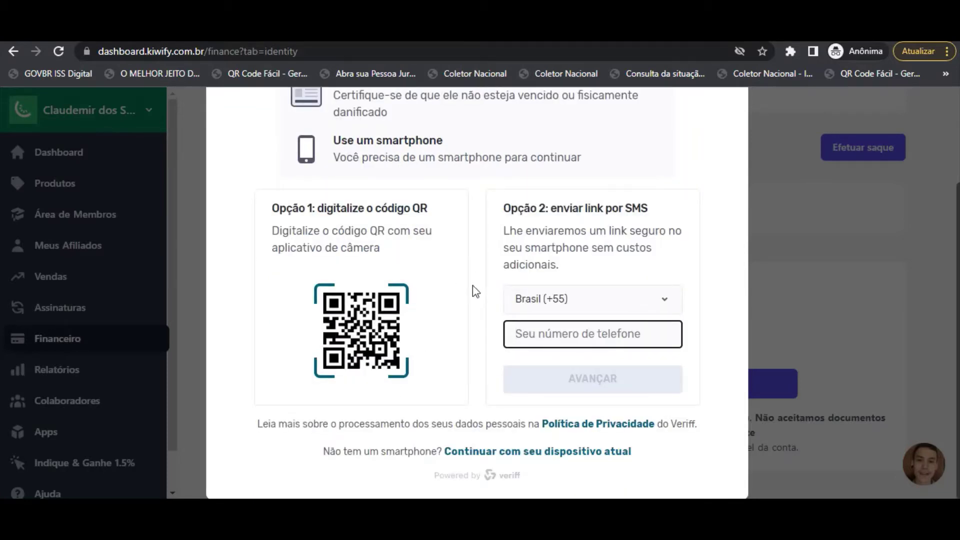
scroll(519, 280, "up", 2)
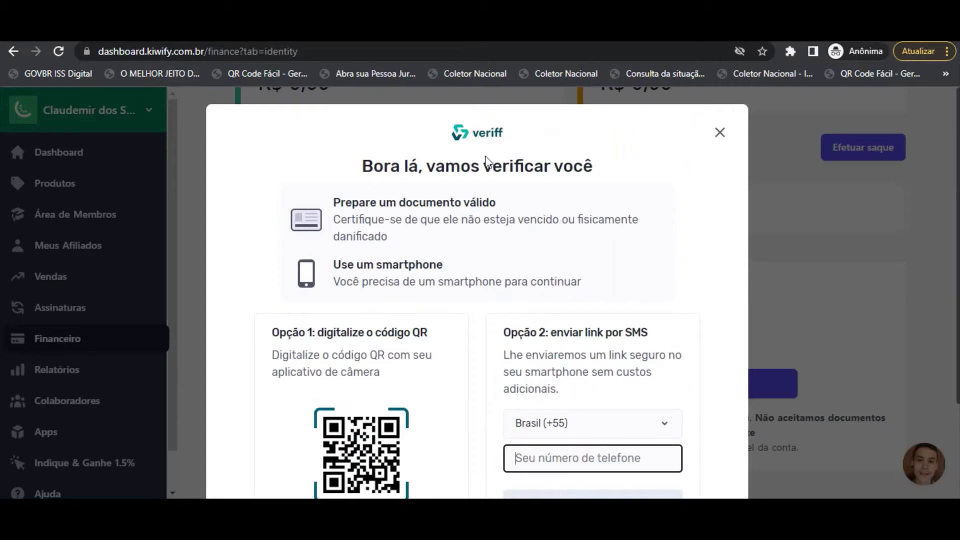
left_click(720, 133)
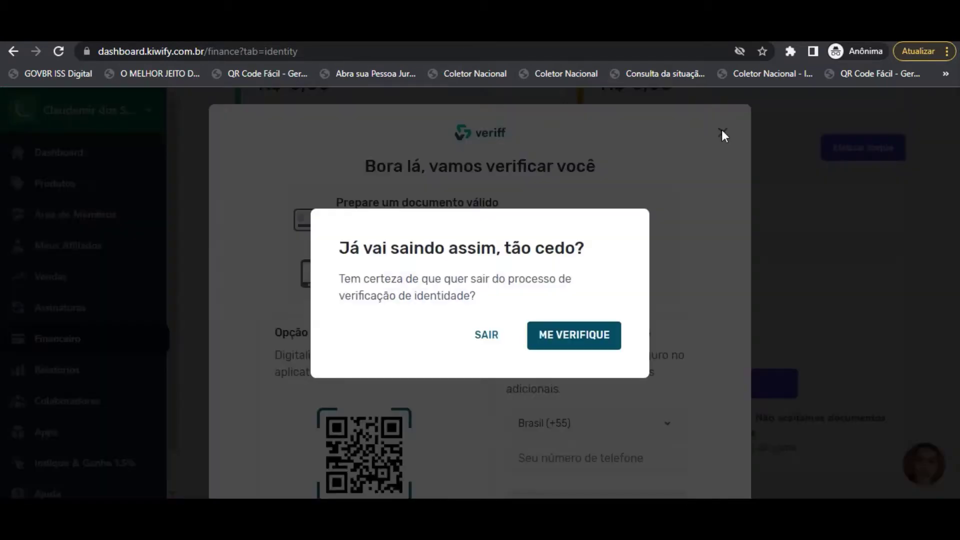
left_click(486, 338)
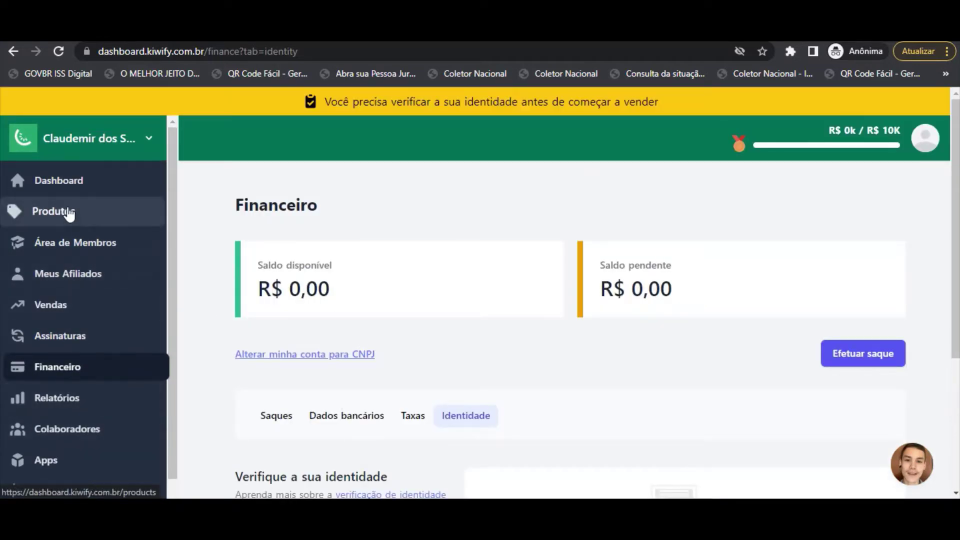
Edit the Bot Binary product and change its name to "Bot Binary Unico".
left_click(69, 213)
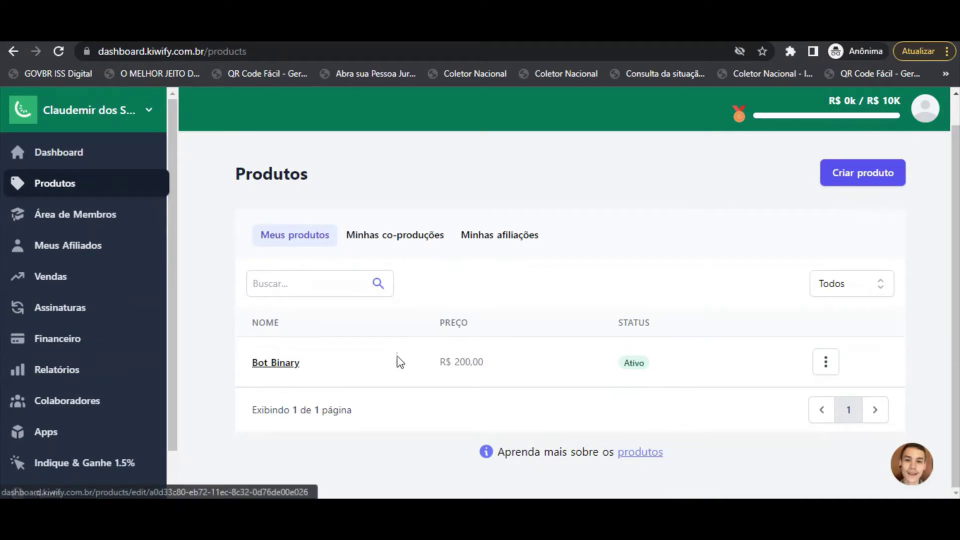
left_click(825, 362)
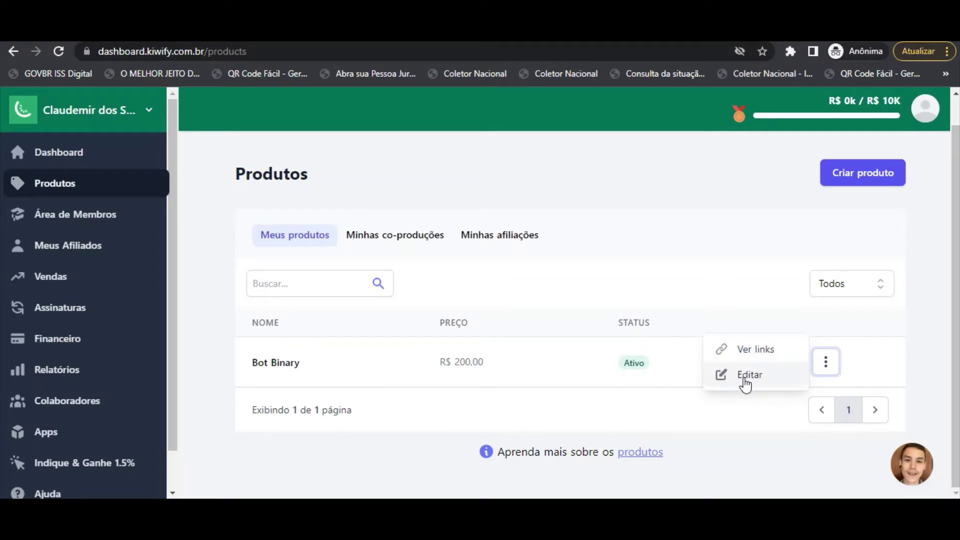
left_click(747, 380)
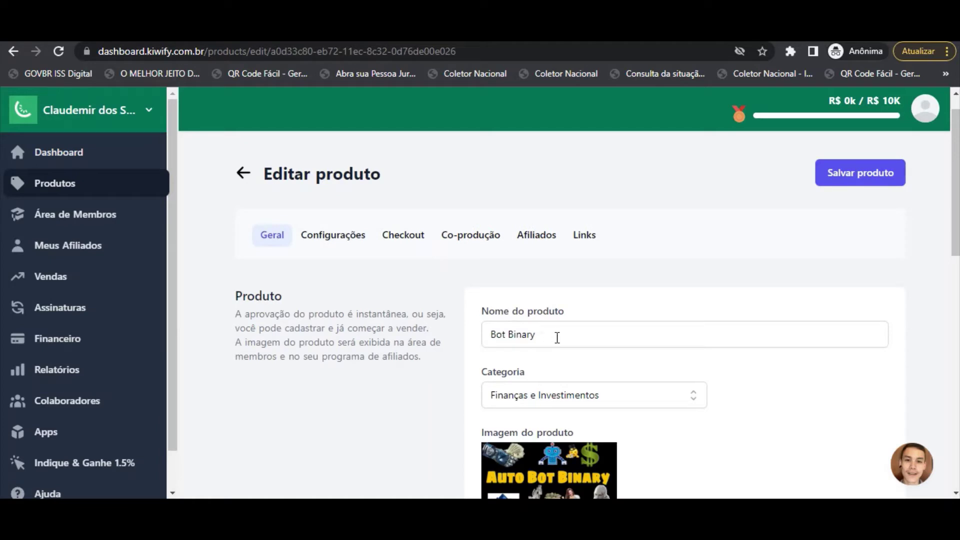
left_click(557, 337)
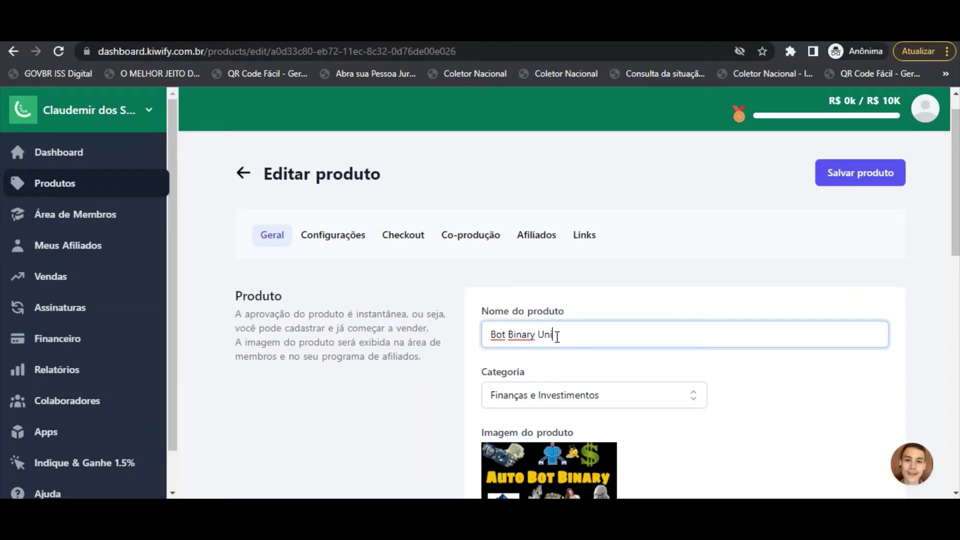
Check the product's image, price, sales page and customer support details, and save the product.
scroll(542, 370, "down", 4)
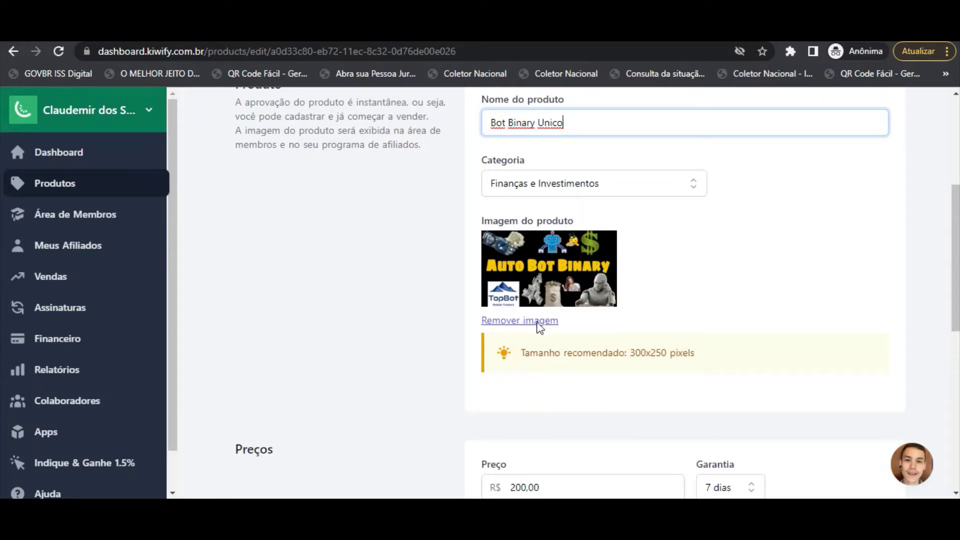
scroll(541, 340, "down", 4)
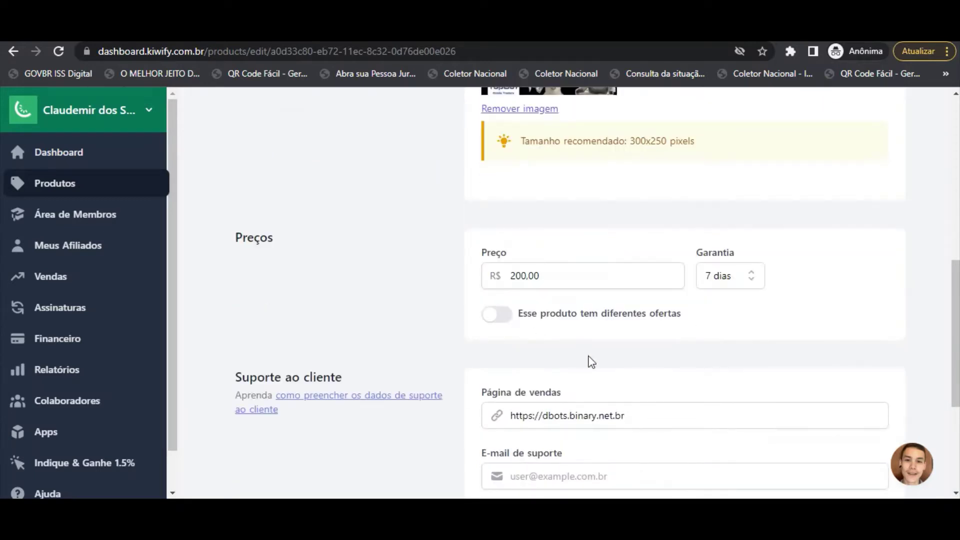
scroll(591, 362, "down", 1)
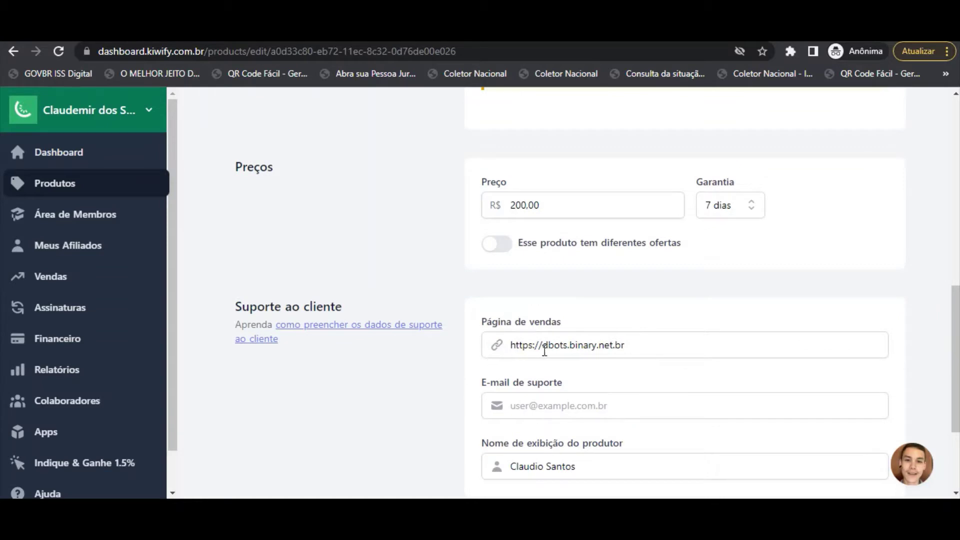
scroll(592, 355, "down", 1)
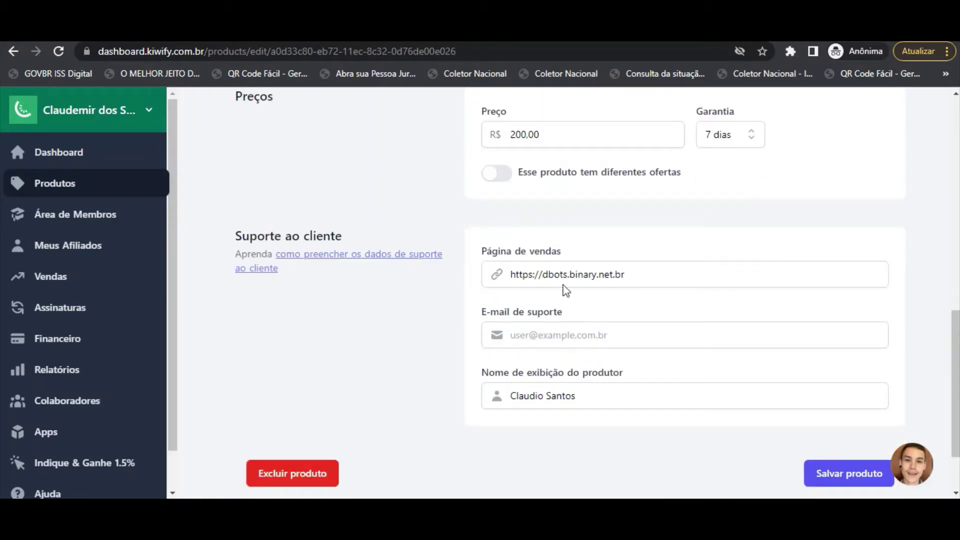
left_click(640, 274)
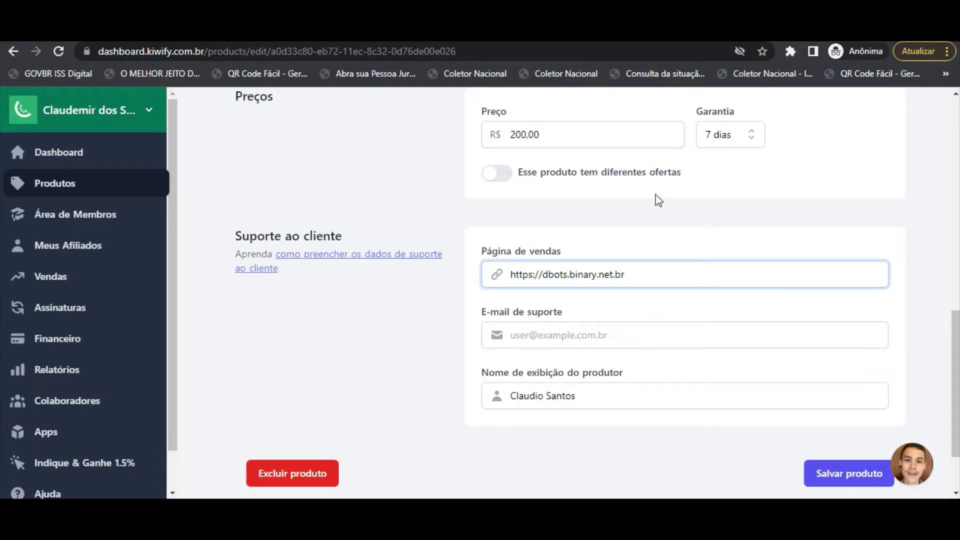
scroll(585, 310, "down", 2)
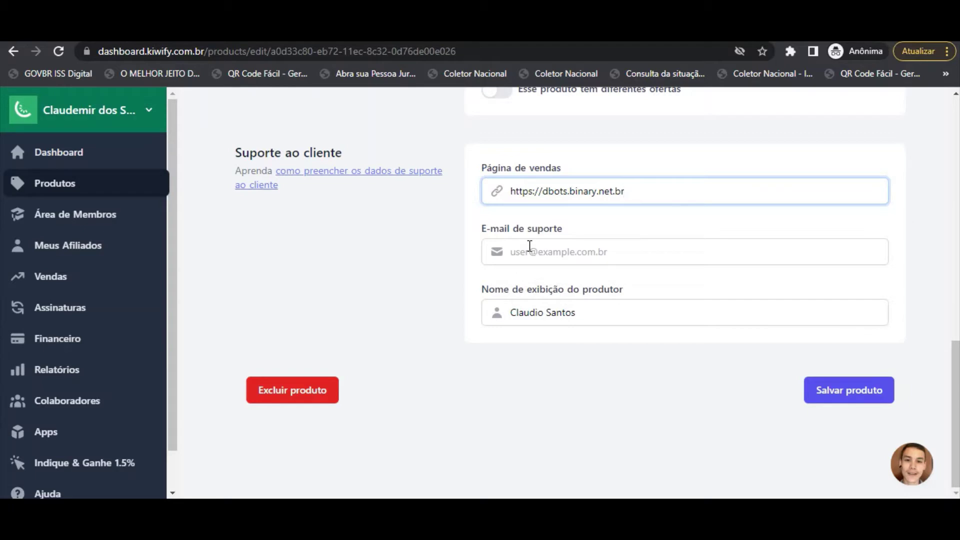
left_click(838, 397)
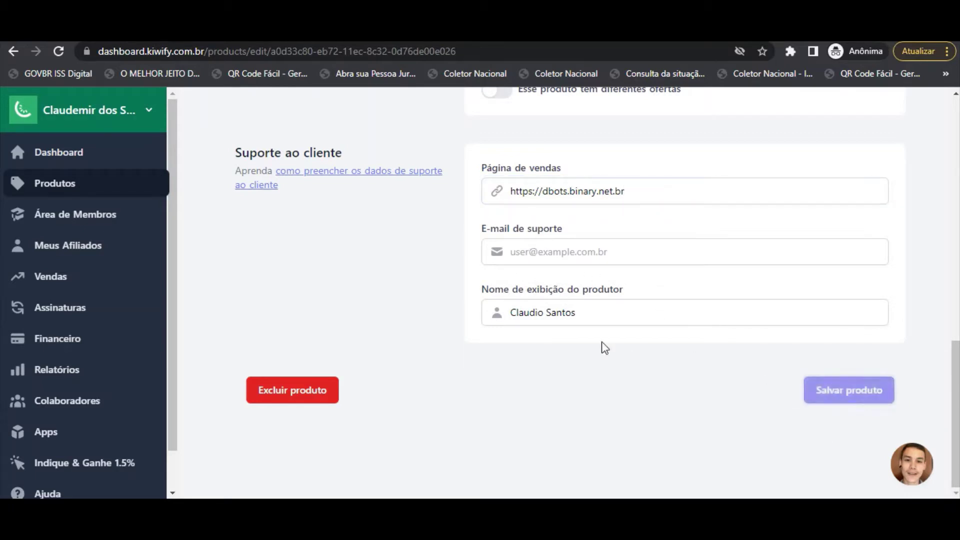
Go to the product's payment settings and check the available payment methods and installment options.
scroll(582, 343, "up", 15)
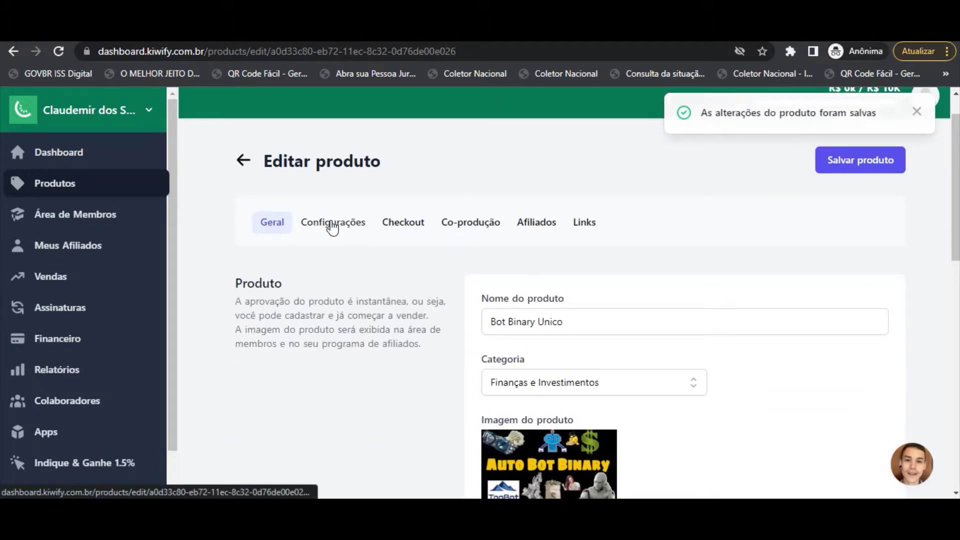
left_click(332, 228)
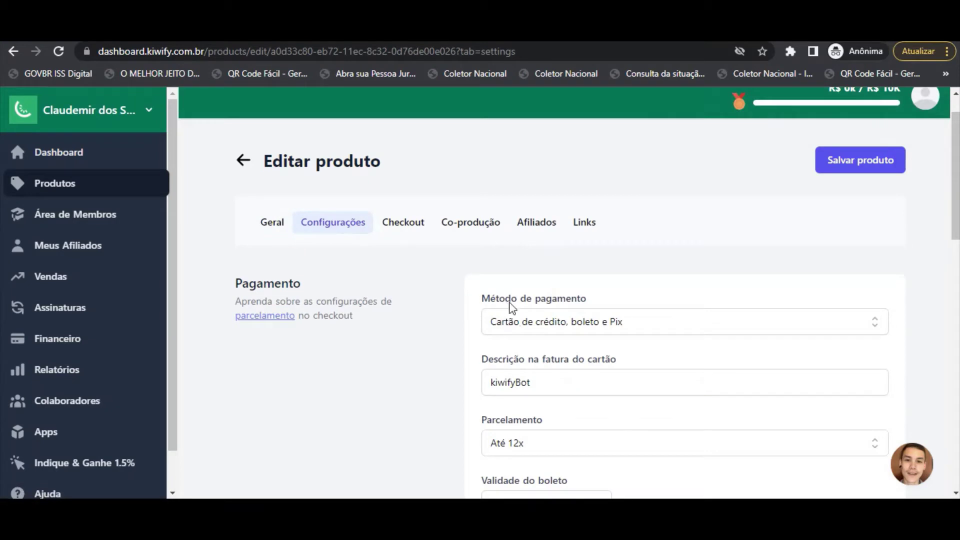
scroll(560, 327, "down", 3)
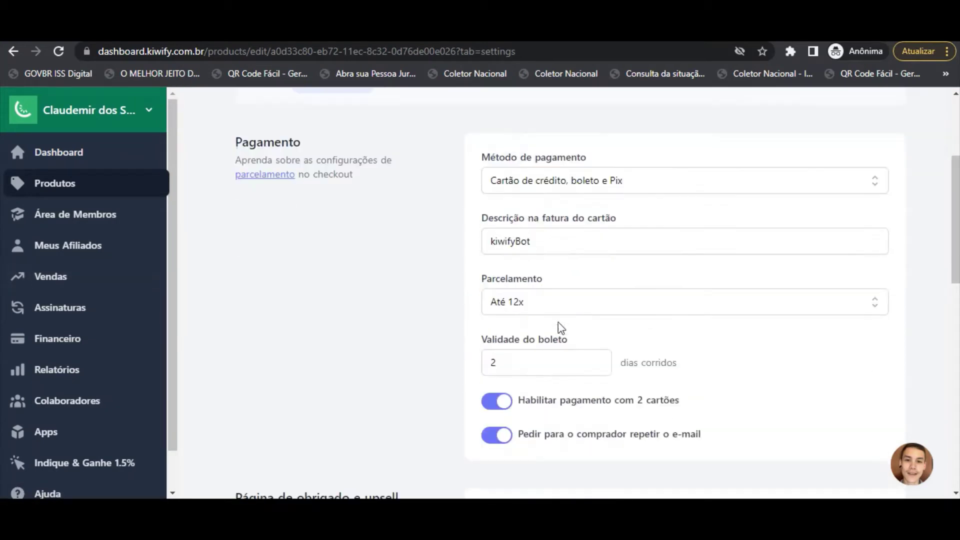
left_click(586, 178)
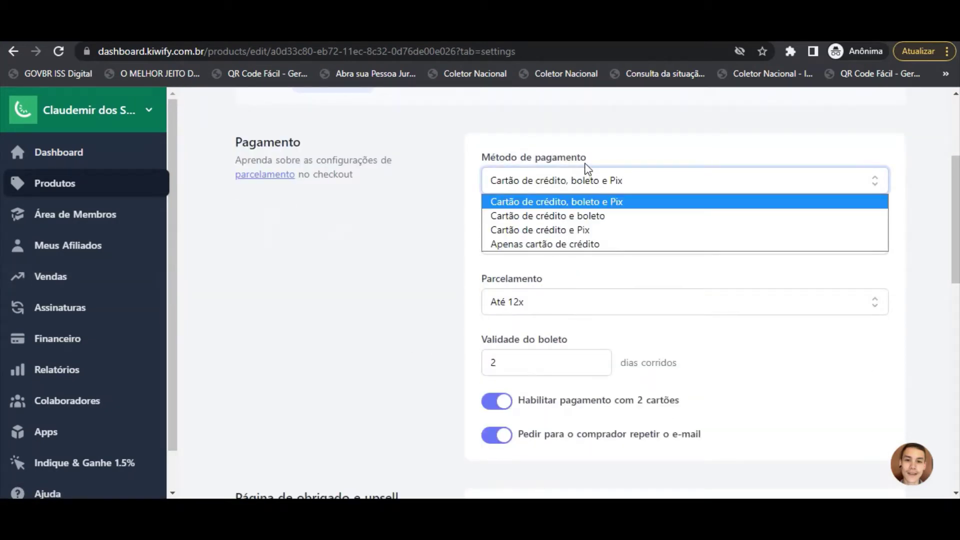
left_click(443, 221)
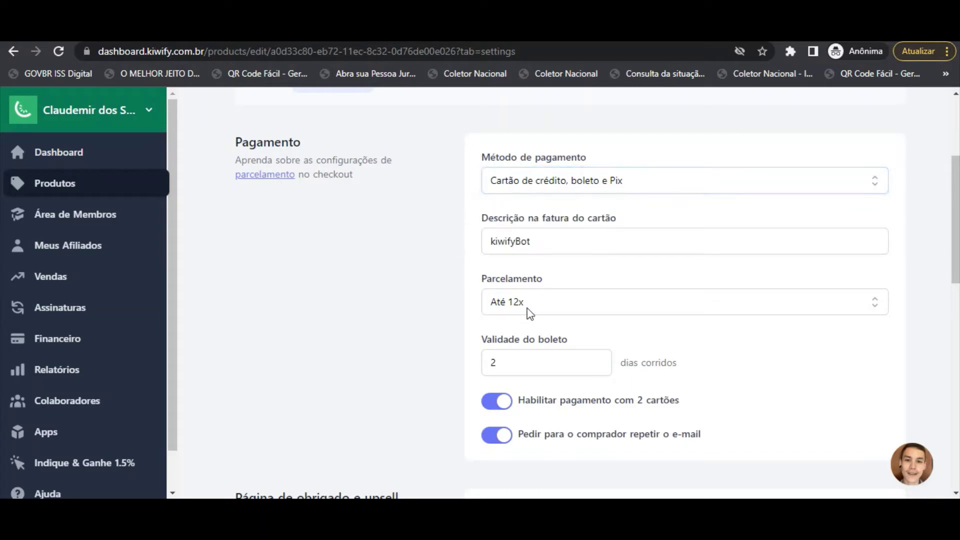
left_click(543, 306)
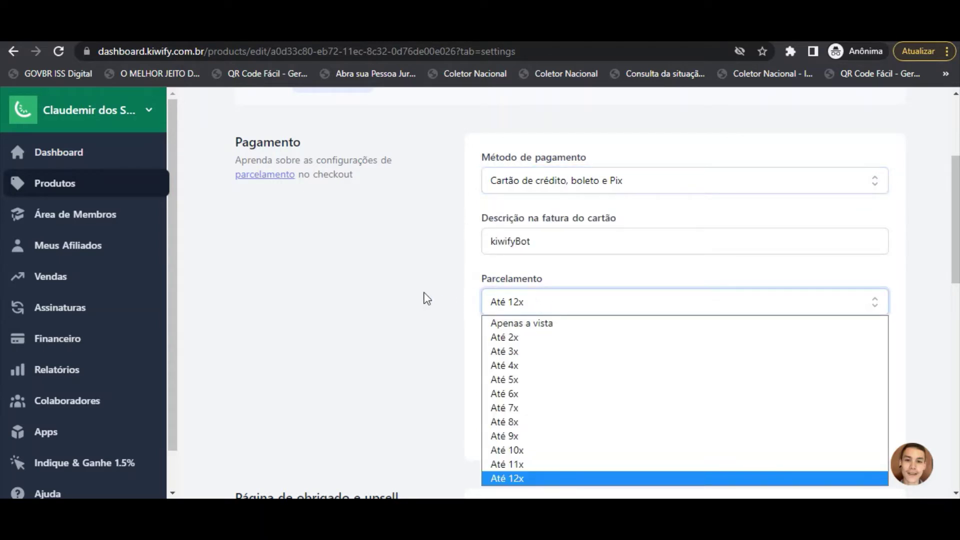
left_click(420, 298)
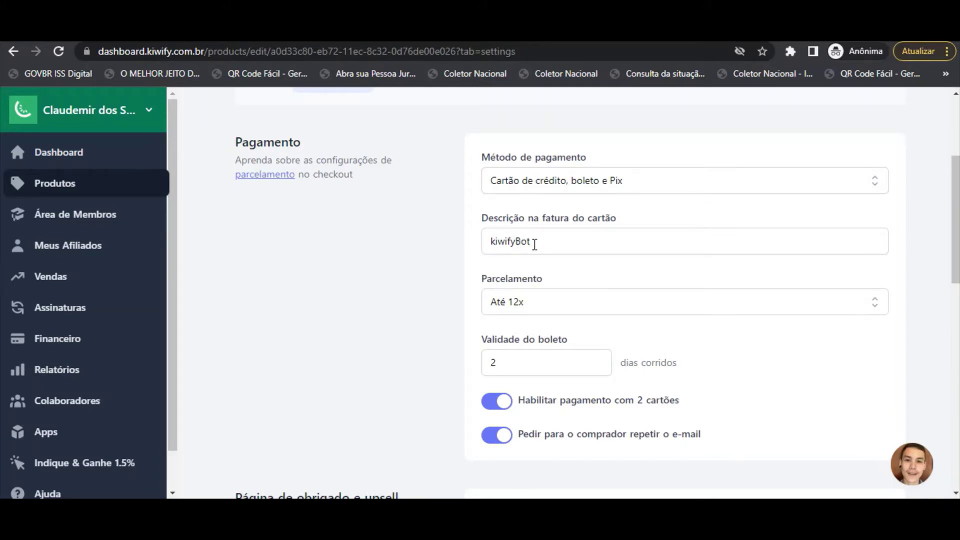
Examine the boleto validity, two-card payment, thank-you page and upsell, conversion pixel and order bump settings.
scroll(585, 340, "down", 1)
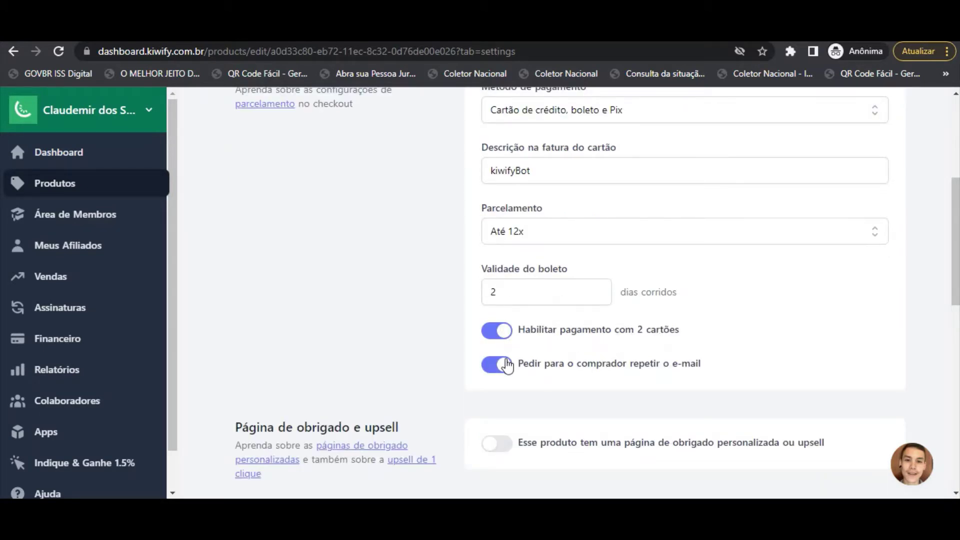
scroll(692, 383, "down", 1)
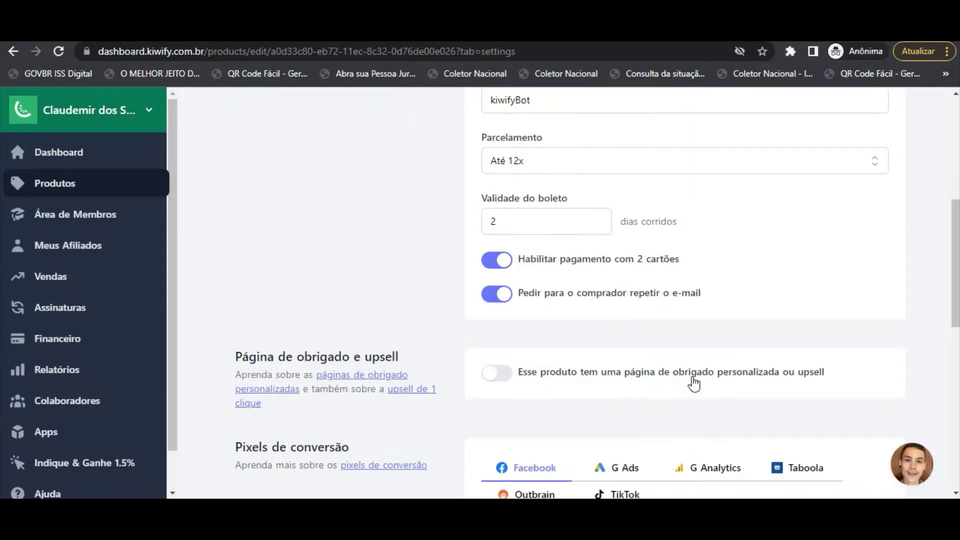
scroll(653, 367, "down", 2)
scroll(542, 345, "down", 2)
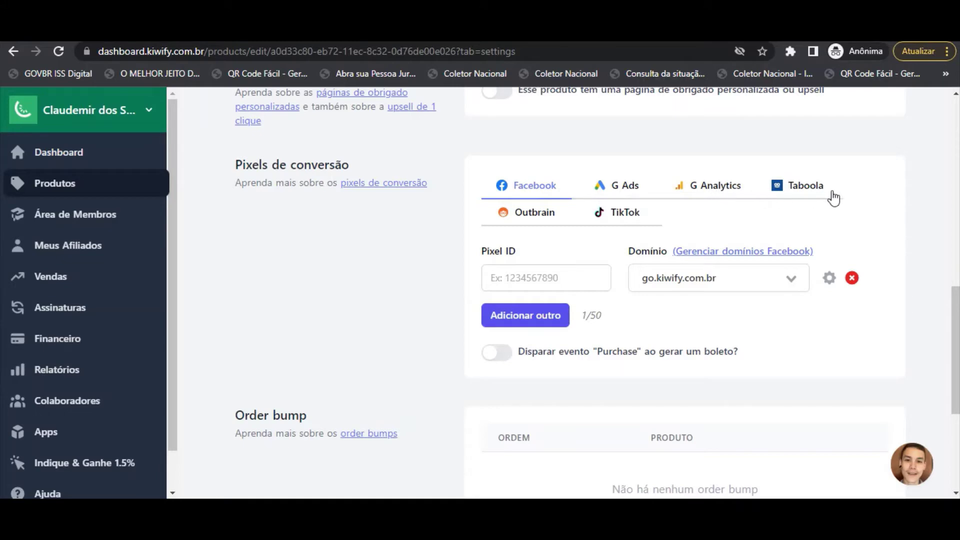
scroll(870, 388, "down", 2)
scroll(763, 356, "up", 6)
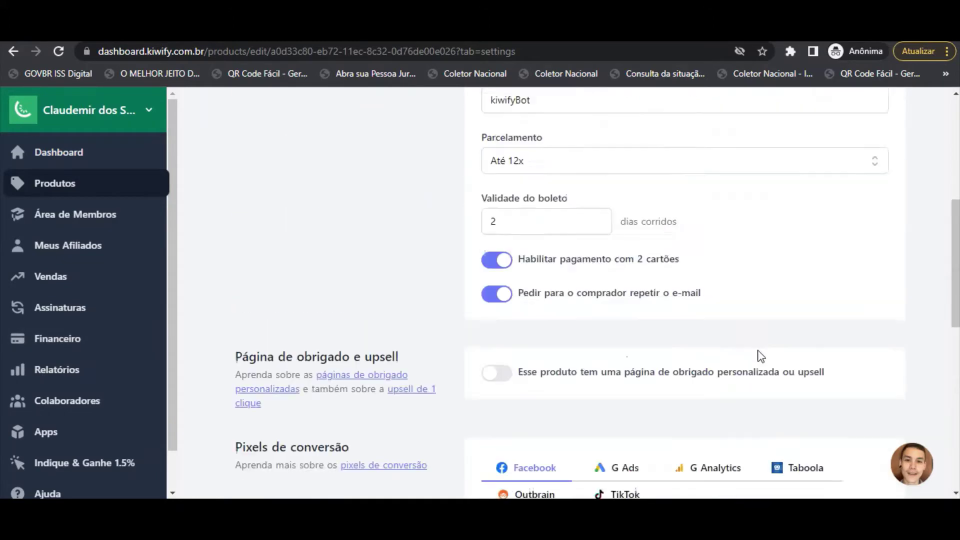
scroll(754, 355, "up", 6)
scroll(607, 392, "down", 6)
scroll(616, 237, "up", 5)
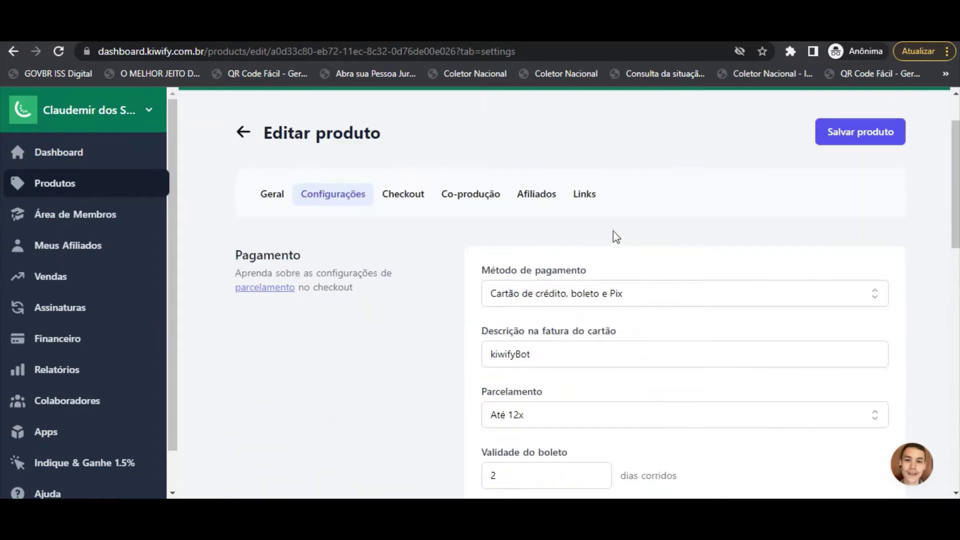
Select the Kiwify checkout URL in the Bot Binary Unico product's links, and save the product.
left_click(590, 199)
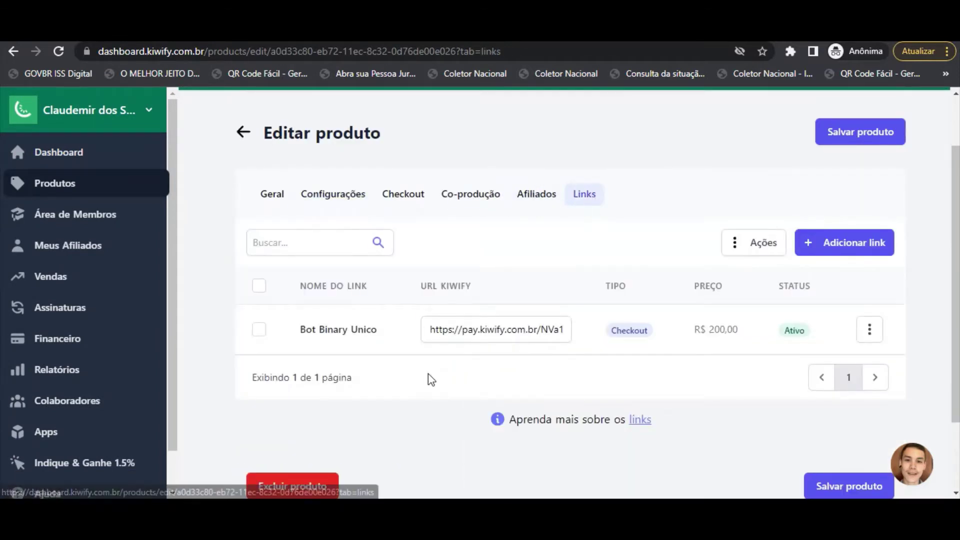
left_click(524, 334)
left_click(524, 334)
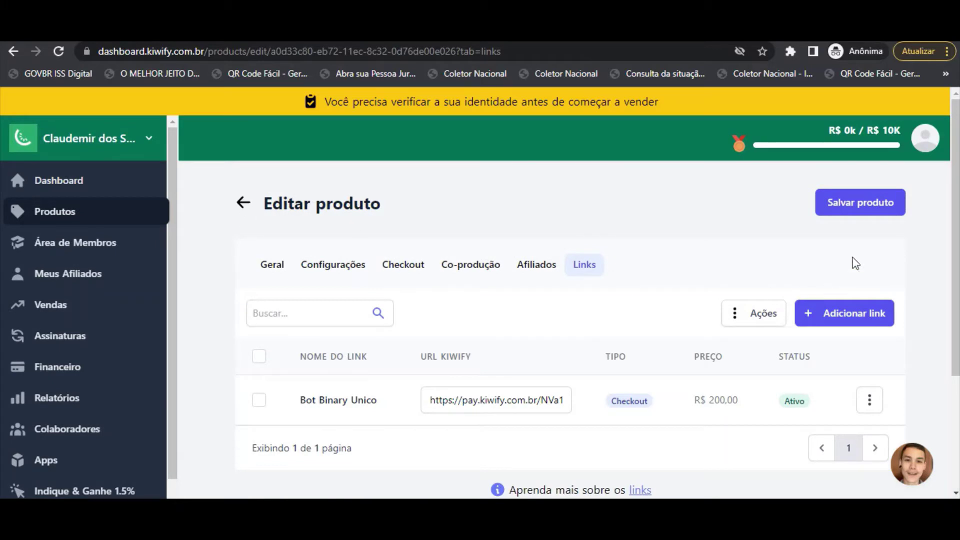
left_click(860, 203)
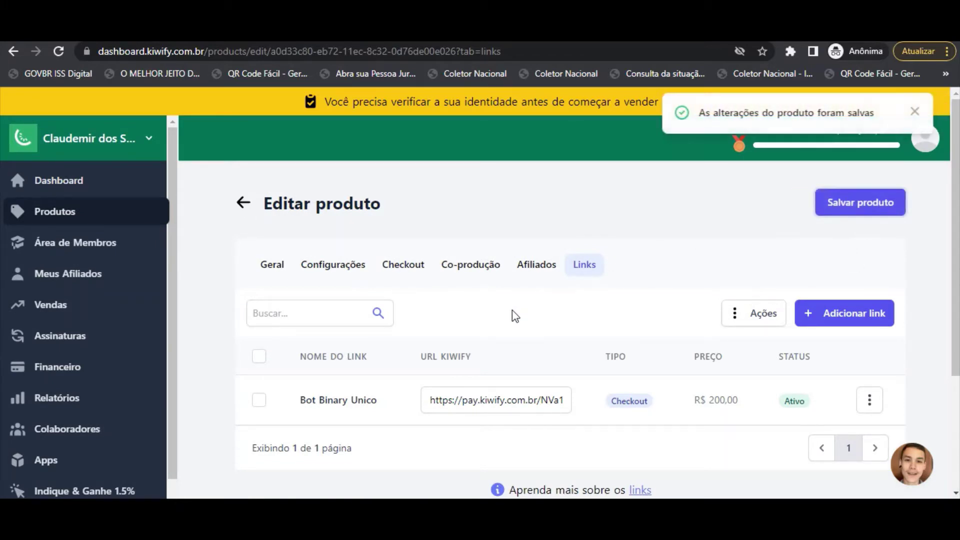
scroll(511, 310, "down", 3)
scroll(301, 386, "up", 3)
Return to the product list and start a new product with payment type "Assinatura recorrente" and content delivery "Área de membros externa".
left_click(243, 204)
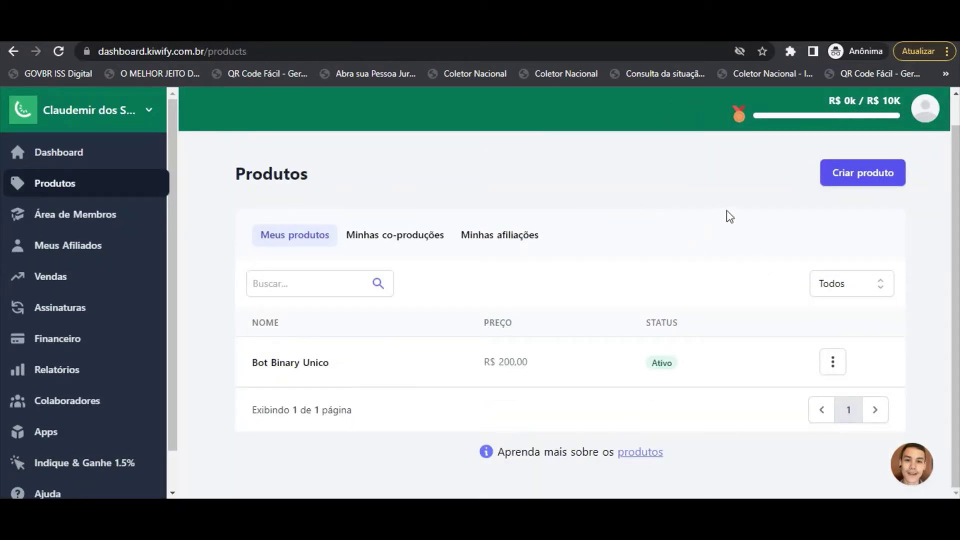
left_click(873, 175)
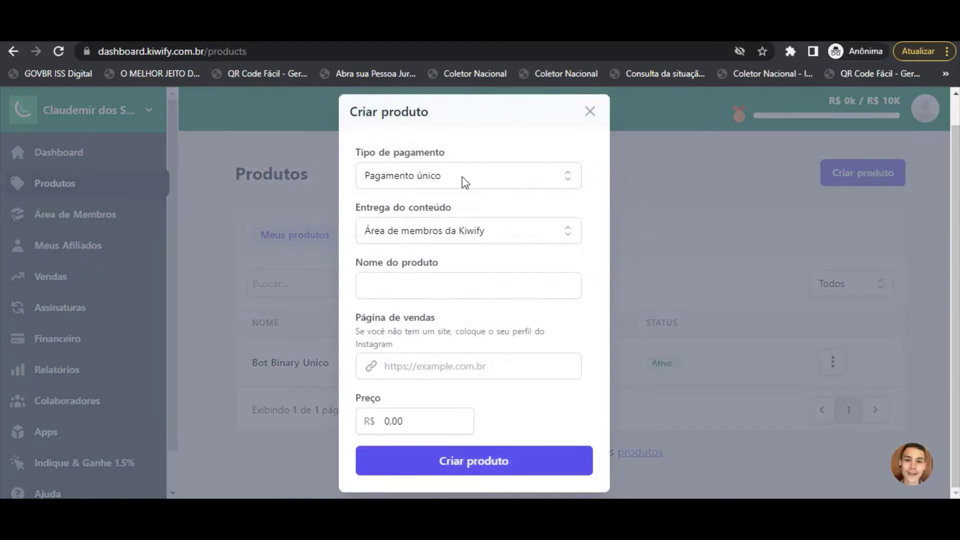
left_click(427, 179)
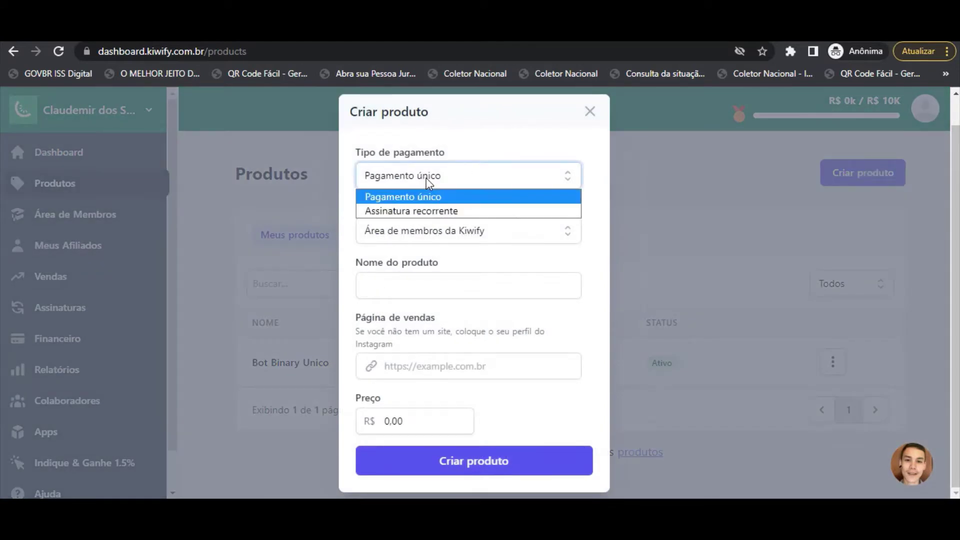
left_click(410, 211)
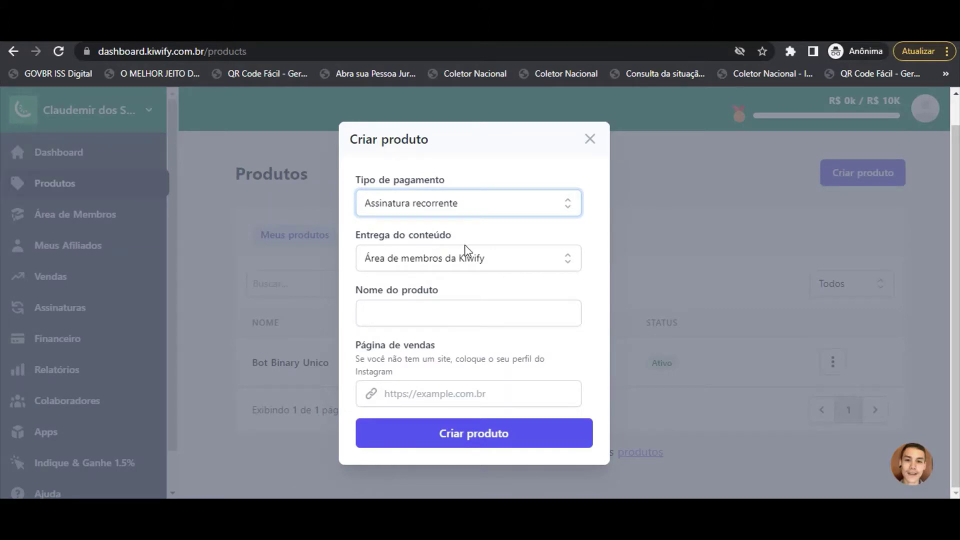
left_click(451, 258)
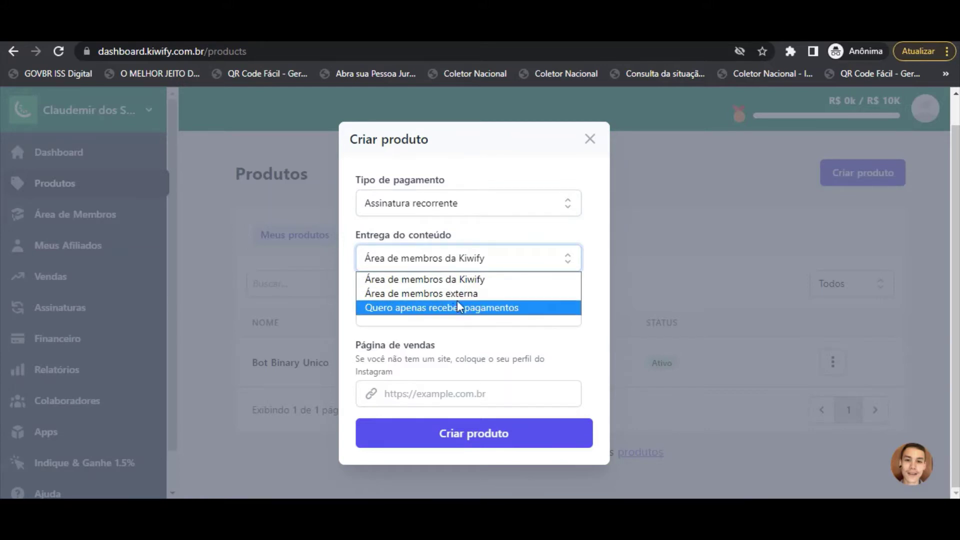
left_click(367, 293)
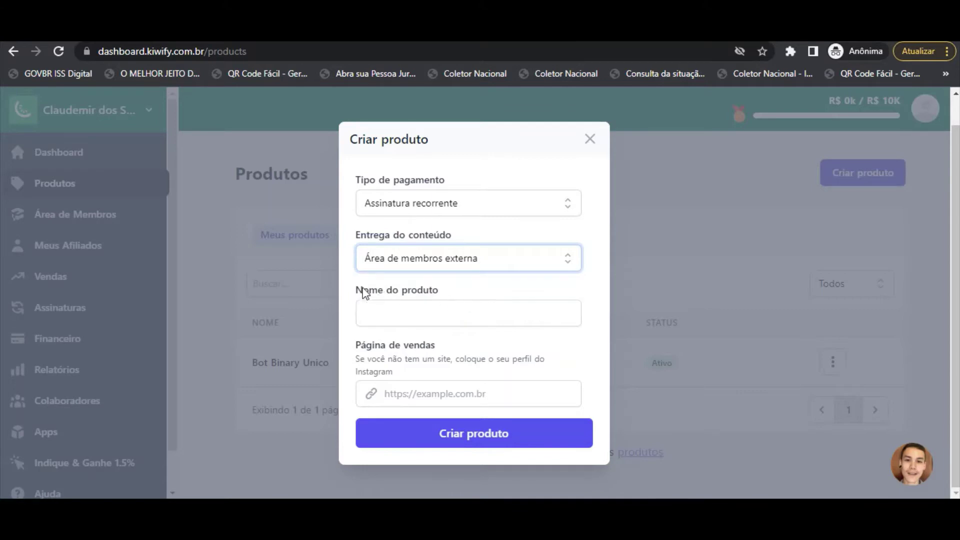
left_click(378, 307)
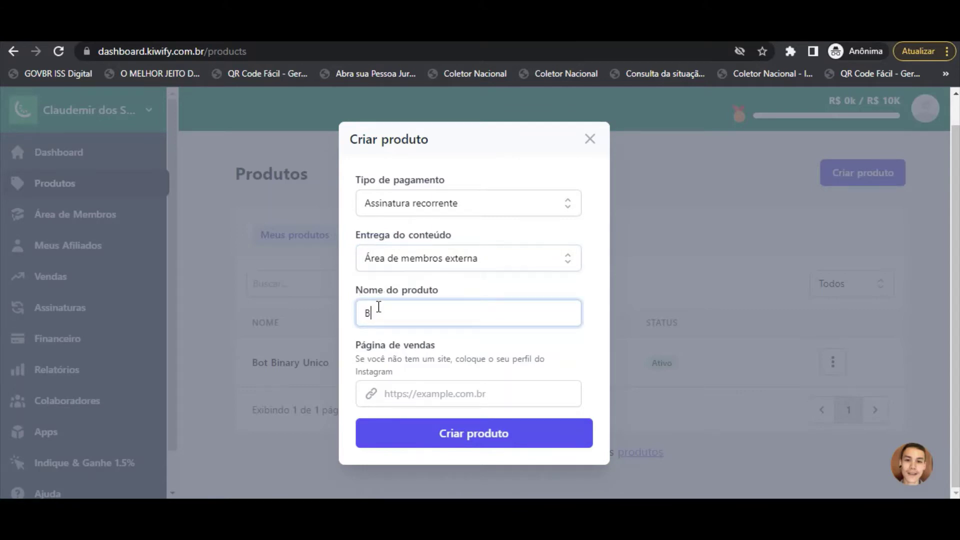
left_click(441, 398)
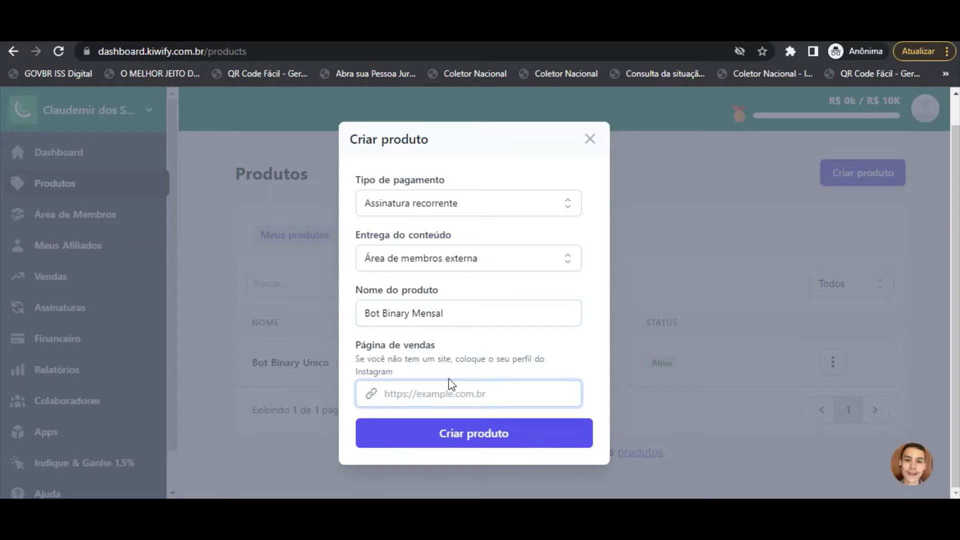
type("https://")
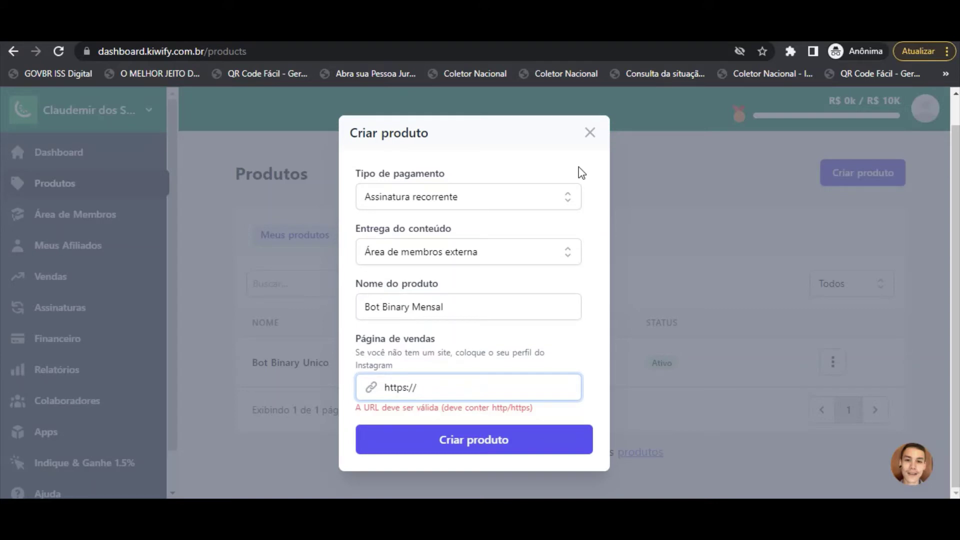
left_click_drag(429, 386, 369, 388)
type("http://dbots.binary.net.br")
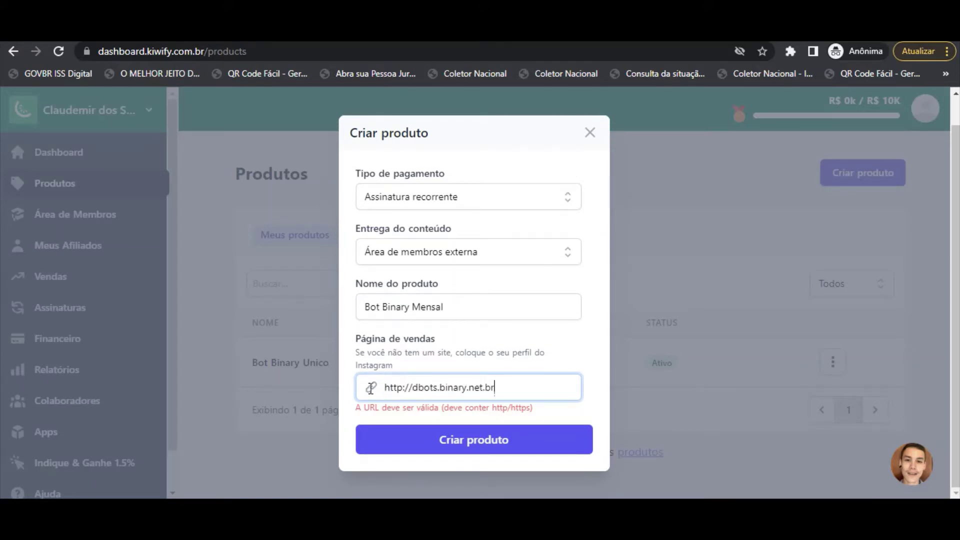
left_click(492, 452)
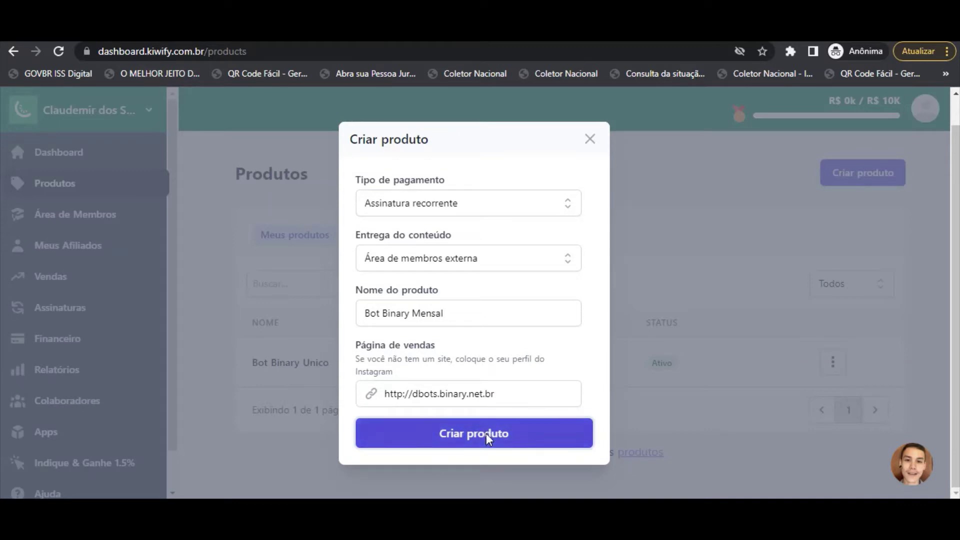
left_click(486, 433)
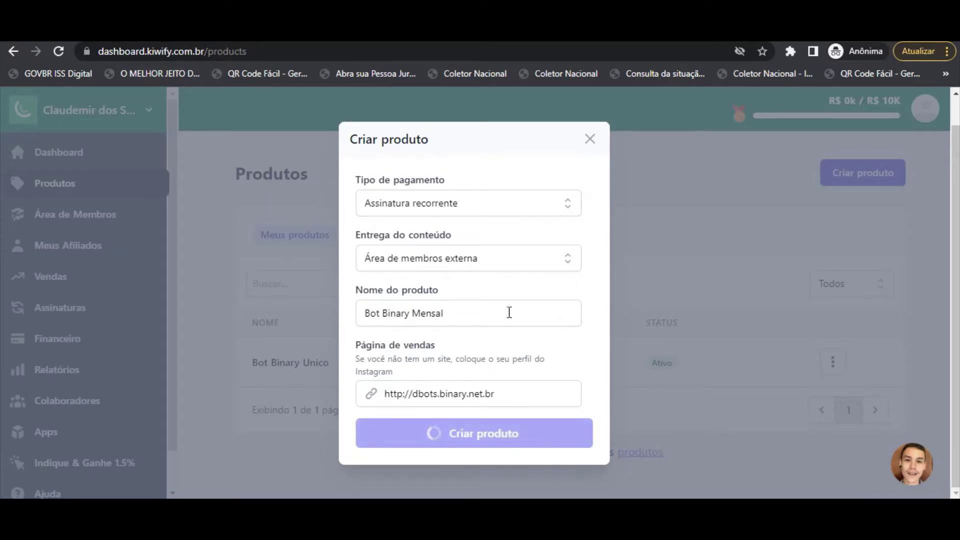
Set the new product's category to "Finanças e Investimentos" and check the guarantee period options.
scroll(438, 325, "down", 3)
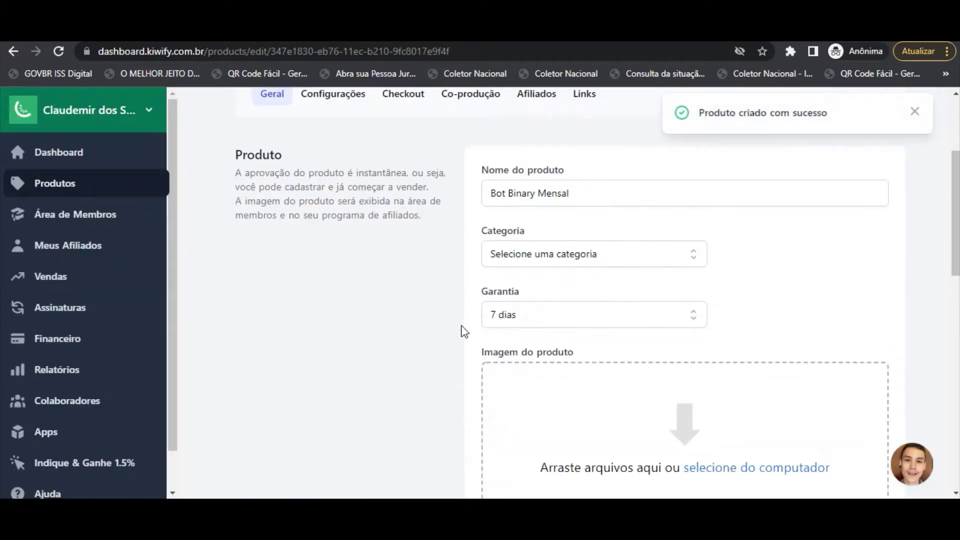
scroll(366, 281, "up", 4)
scroll(439, 287, "down", 3)
scroll(502, 299, "down", 3)
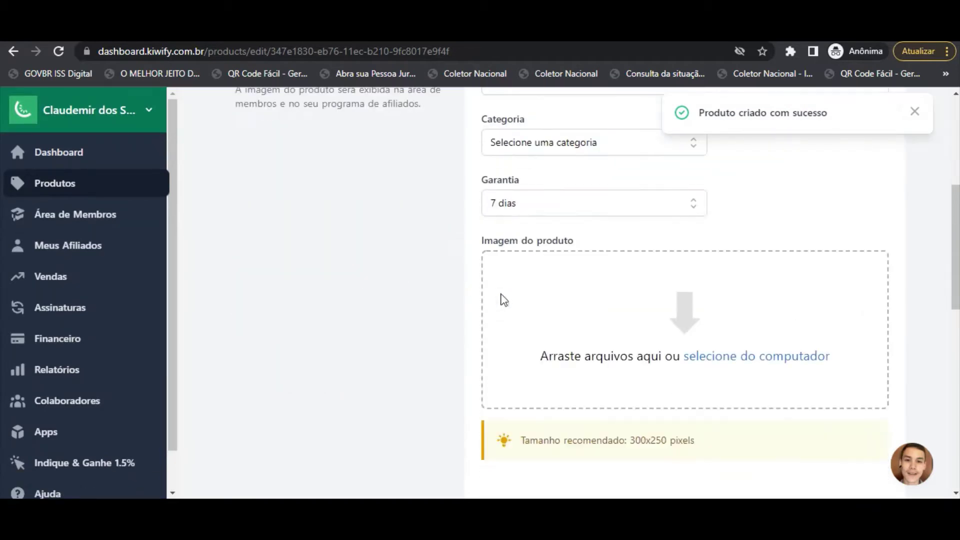
left_click(576, 146)
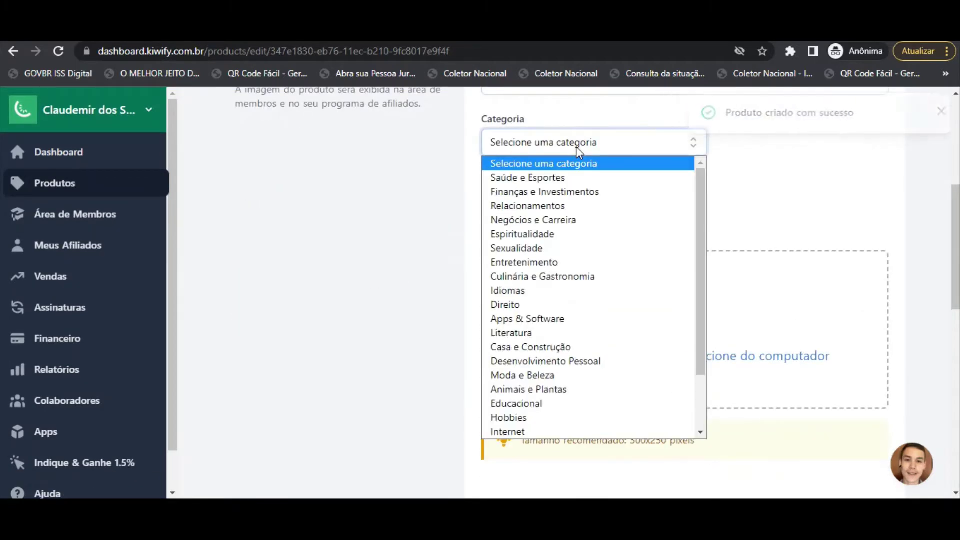
left_click(541, 192)
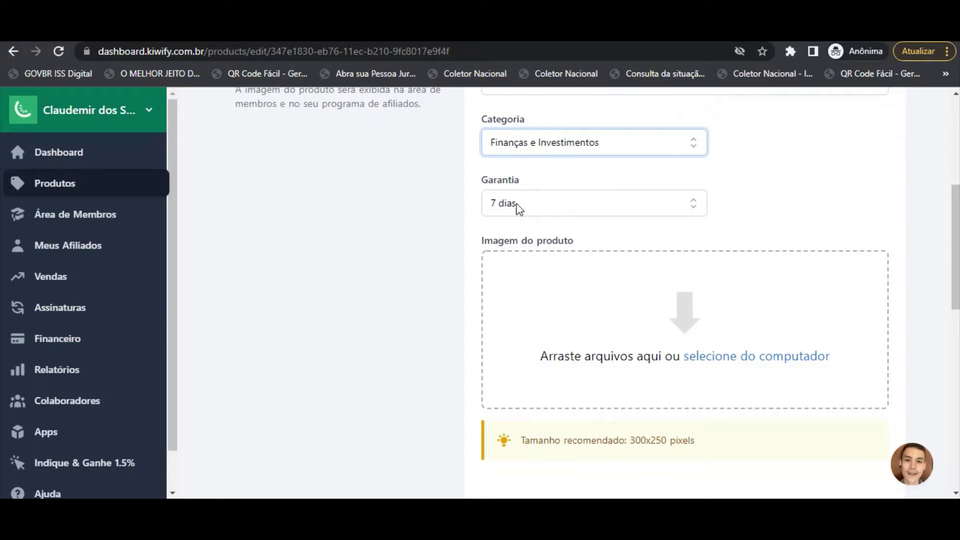
left_click(526, 203)
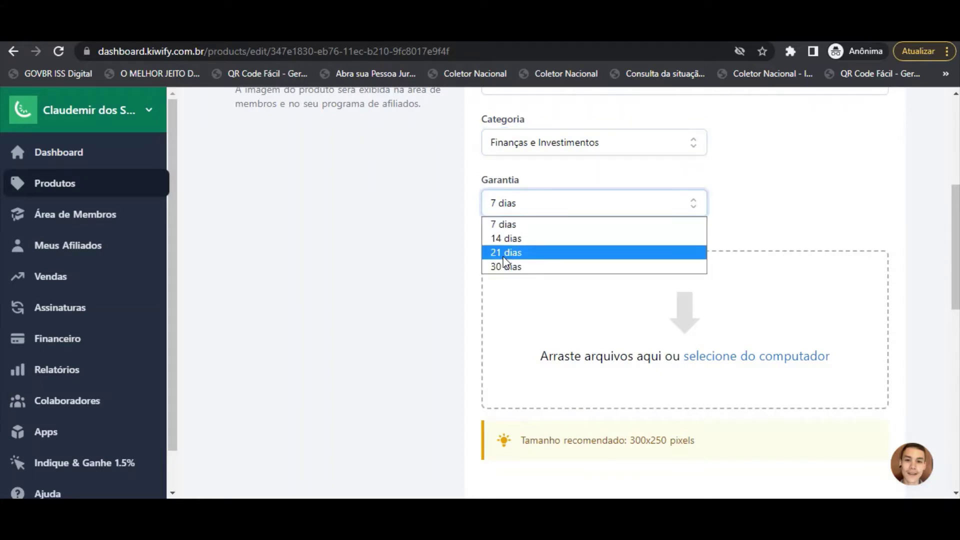
left_click(435, 230)
Upload a product image from the computer for Bot Binary Mensal.
scroll(520, 272, "down", 1)
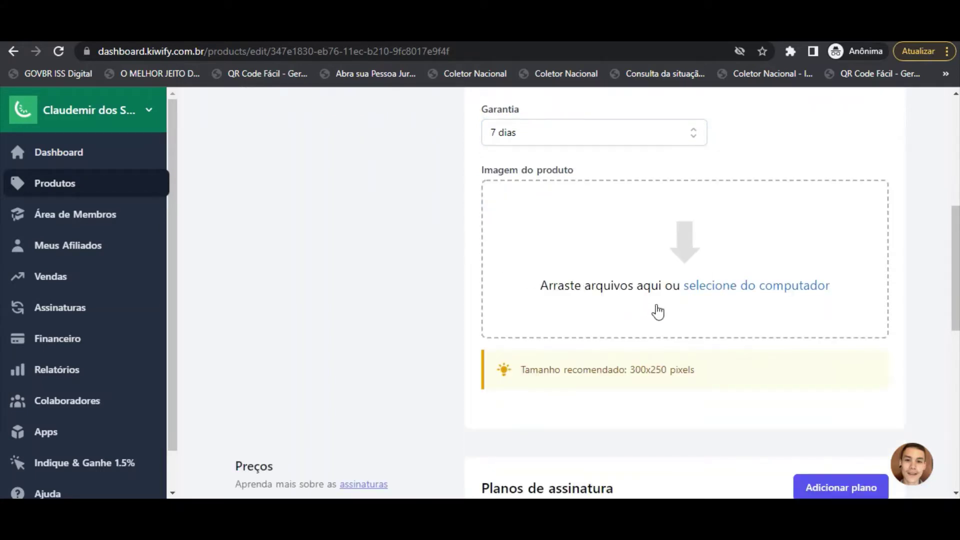
scroll(673, 321, "down", 3)
scroll(715, 349, "up", 4)
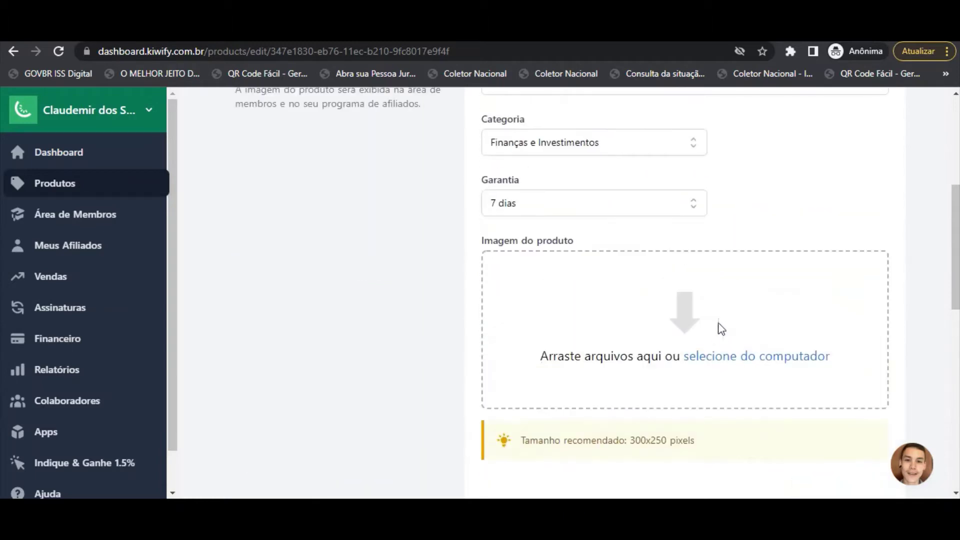
left_click(716, 353)
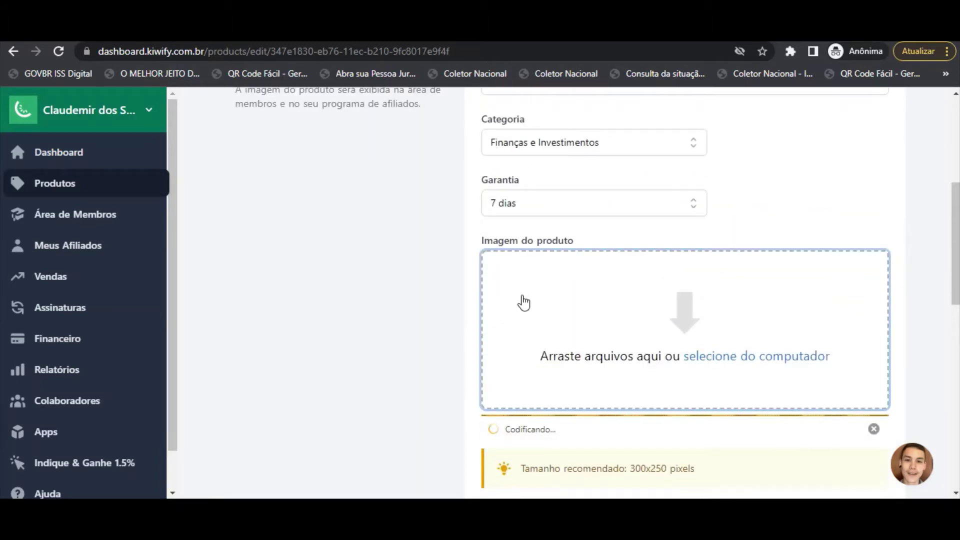
Fill in the producer's display name in the customer support details of Bot Binary Mensal and save the product.
scroll(547, 268, "up", 3)
scroll(639, 321, "down", 3)
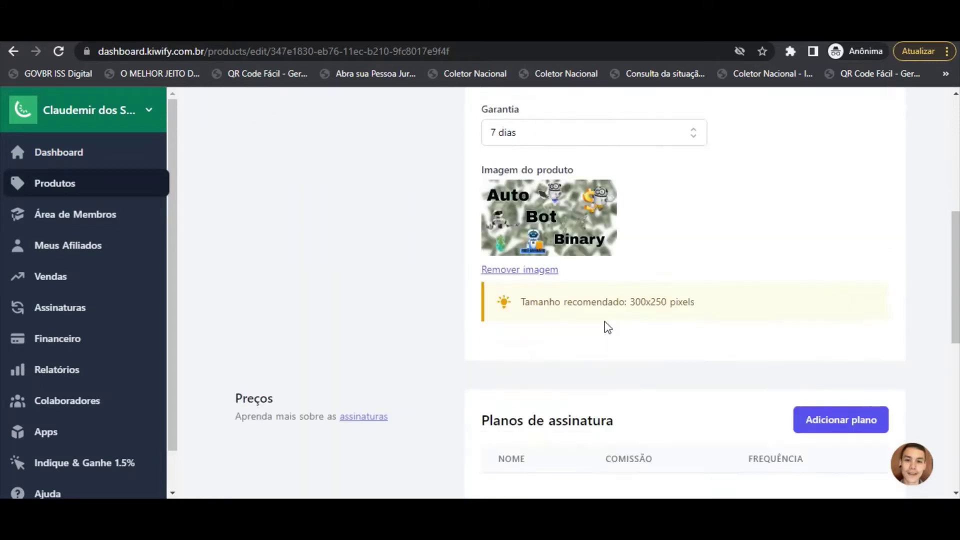
scroll(607, 328, "down", 4)
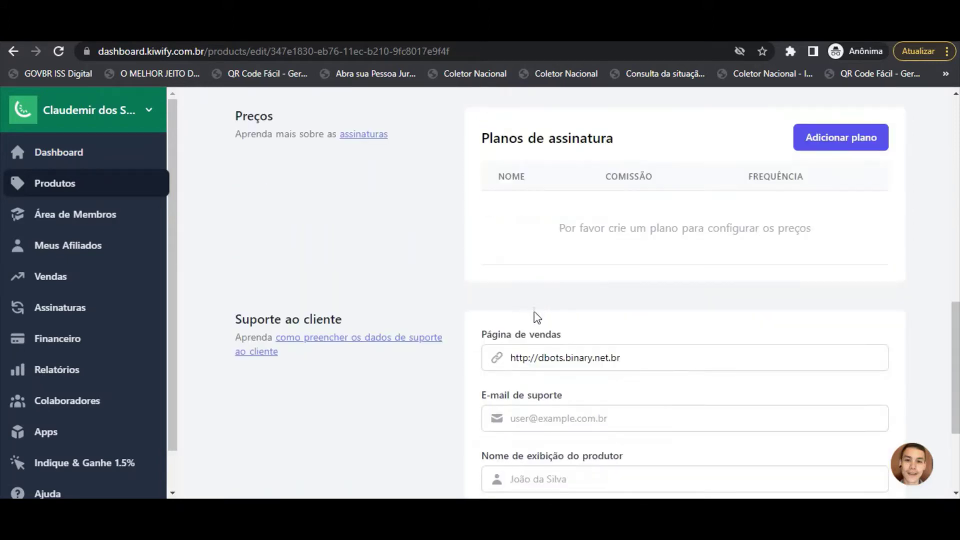
scroll(550, 310, "down", 1)
scroll(560, 342, "down", 1)
left_click(531, 344)
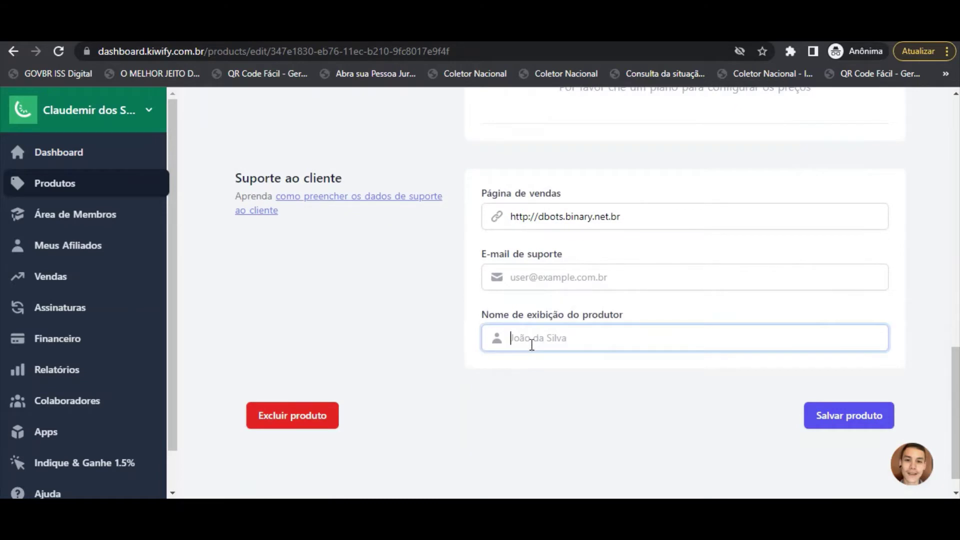
type("Claudio Santos")
scroll(599, 334, "up", 5)
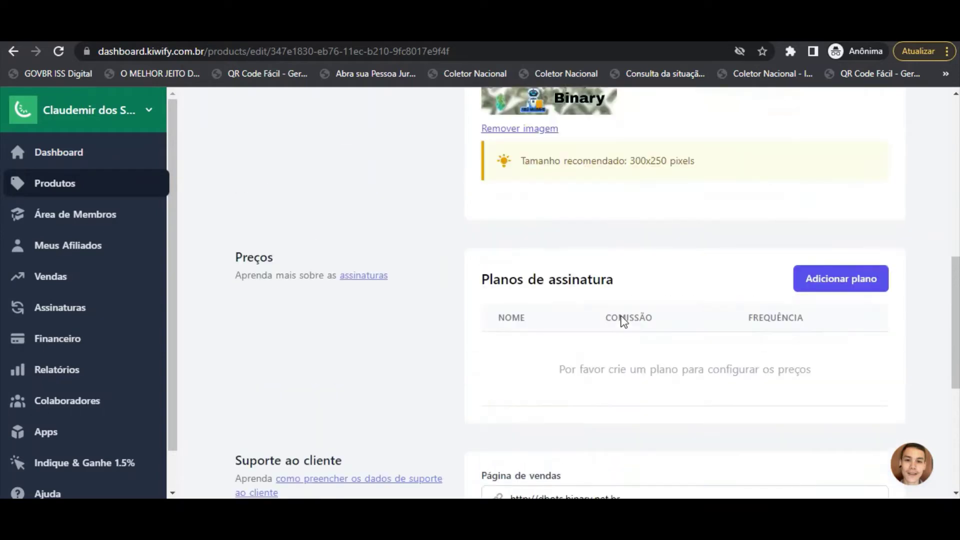
scroll(704, 348, "up", 2)
scroll(623, 314, "down", 3)
scroll(765, 317, "down", 4)
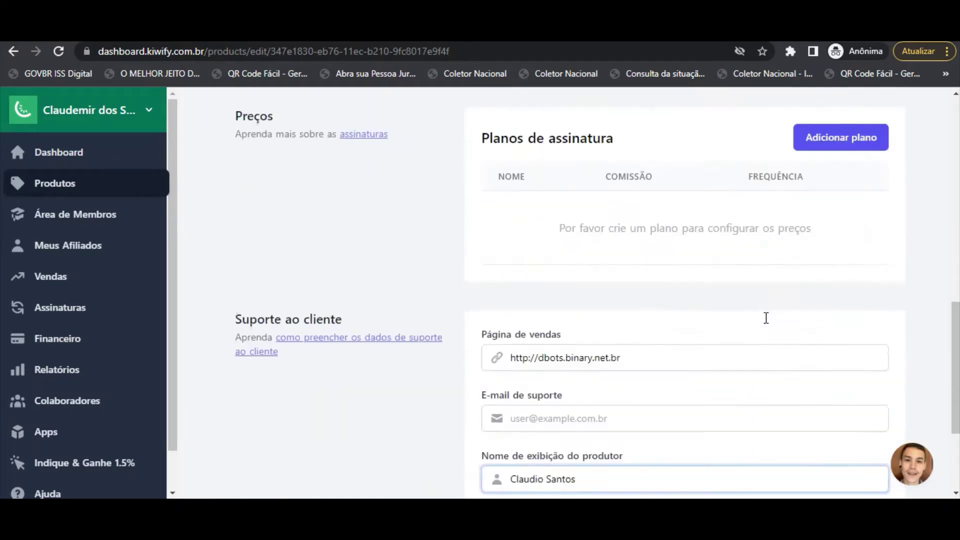
left_click(840, 391)
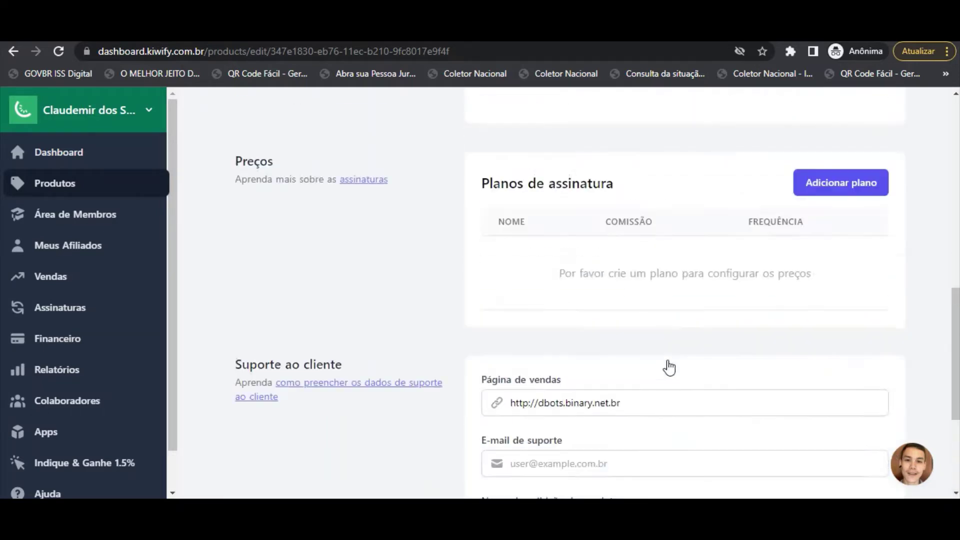
In the product's payment settings, change the card invoice description to "kiwifyBot".
left_click(333, 170)
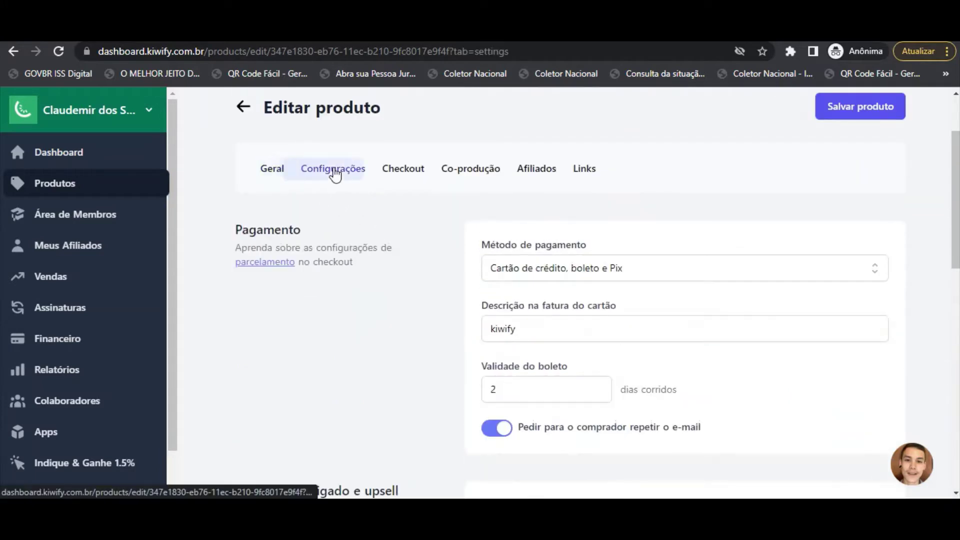
scroll(551, 264, "down", 1)
left_click(518, 259)
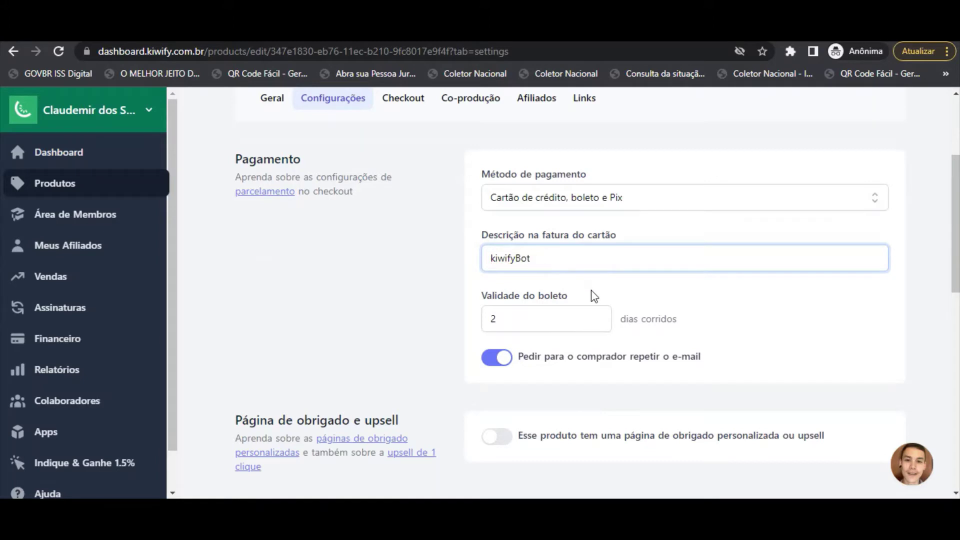
Examine the custom thank-you page and upsell option, leave it disabled, and look over the conversion pixel settings.
scroll(593, 295, "down", 2)
left_click(508, 299)
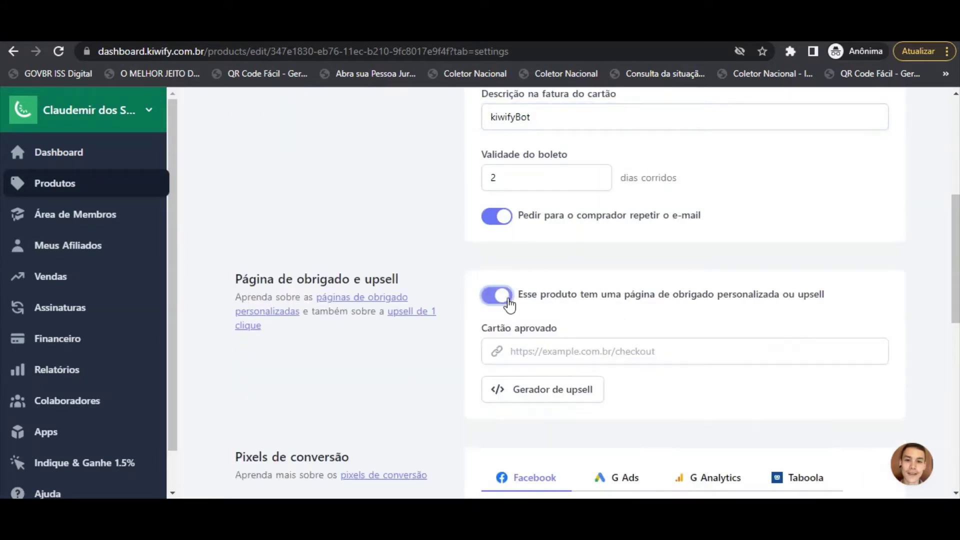
left_click(508, 299)
left_click(508, 300)
left_click(486, 298)
scroll(589, 336, "down", 3)
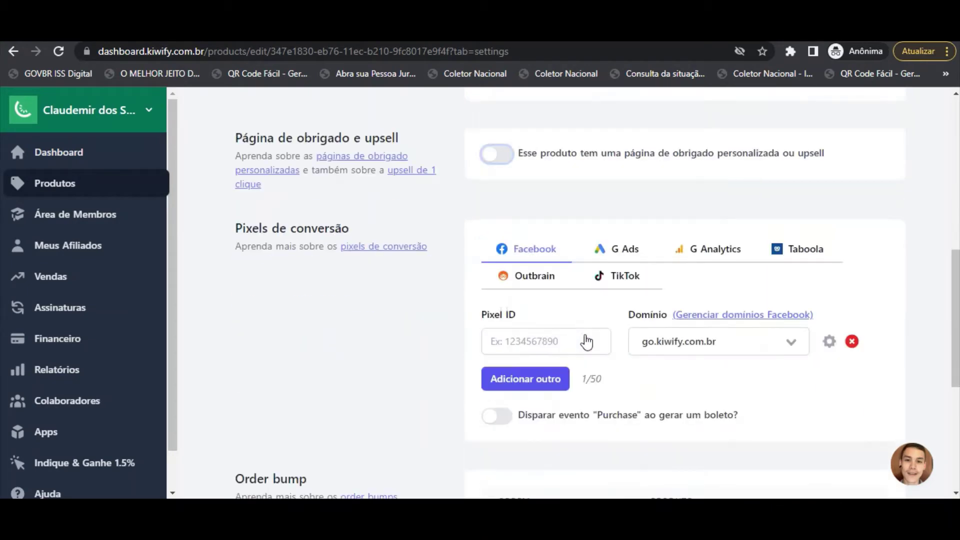
View the product's links and save the changes to Bot Binary Mensal.
scroll(584, 328, "up", 9)
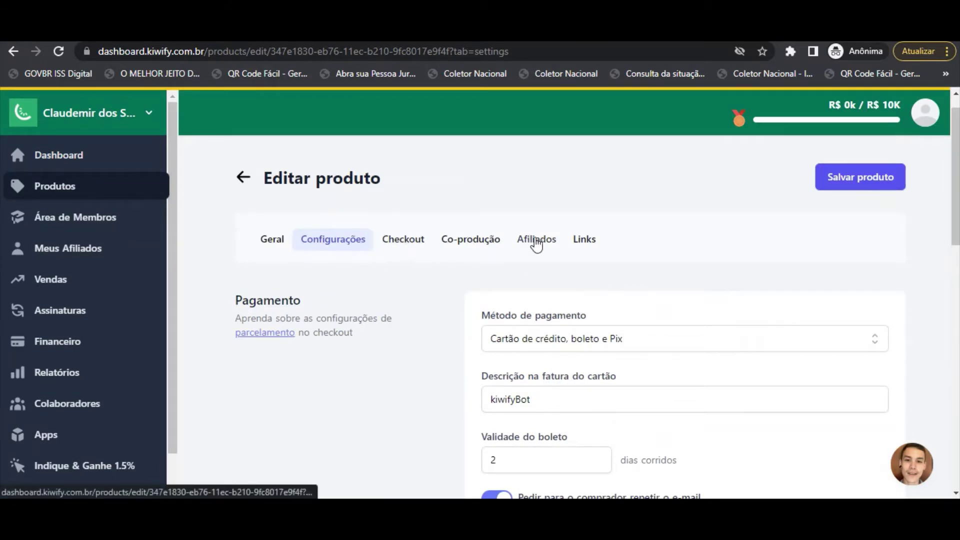
left_click(582, 239)
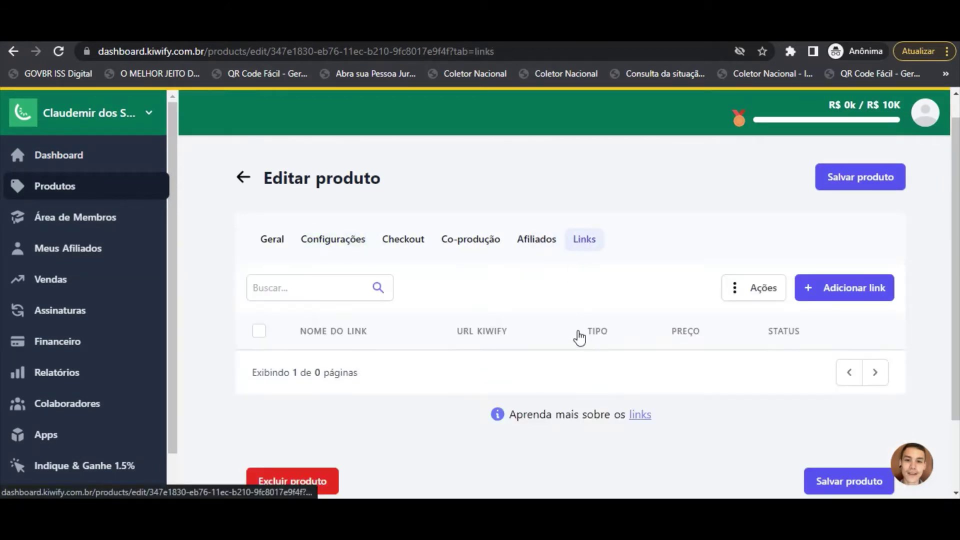
scroll(413, 323, "down", 2)
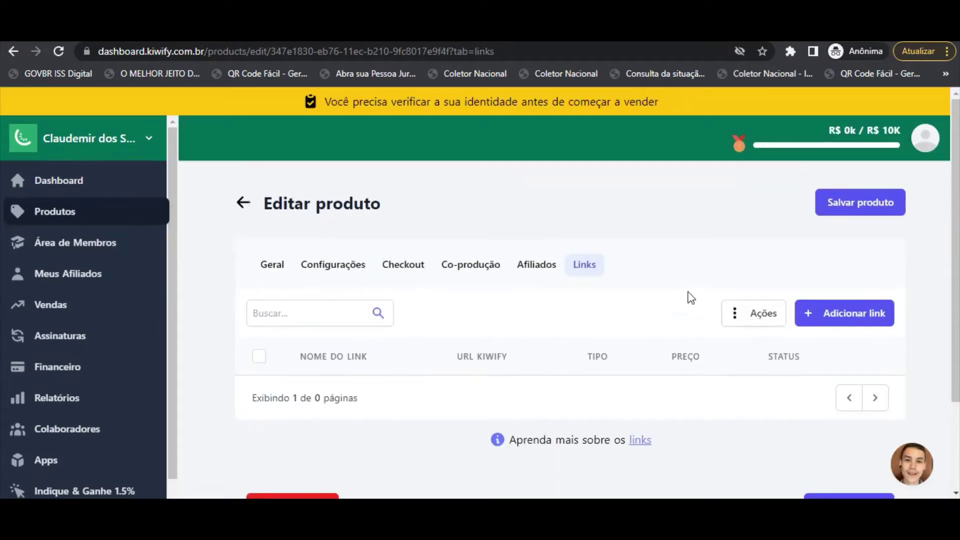
scroll(683, 299, "up", 2)
left_click(868, 209)
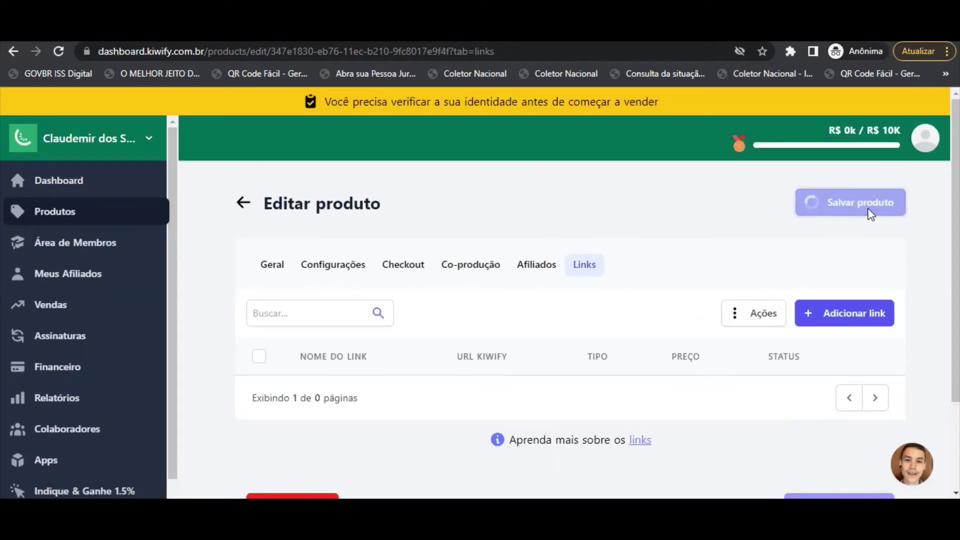
scroll(600, 306, "down", 2)
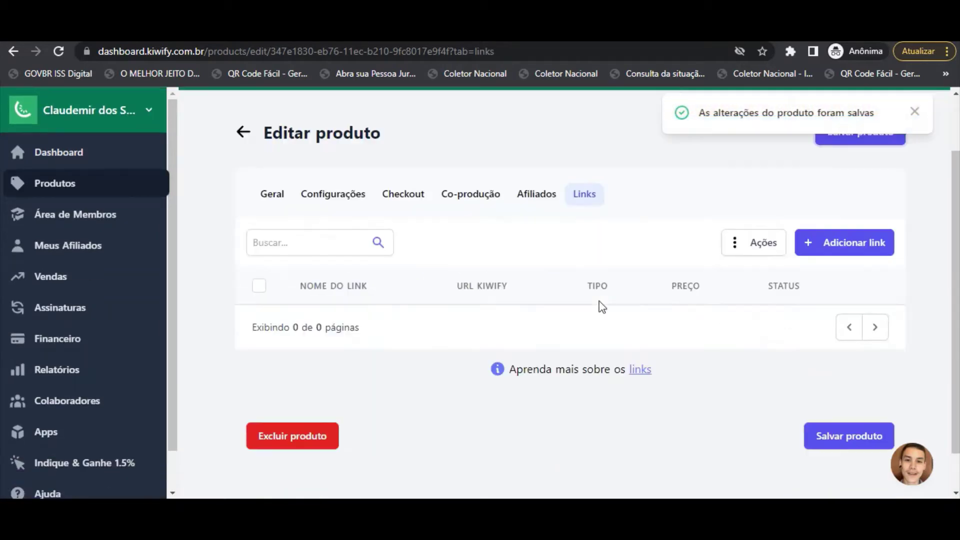
scroll(395, 320, "up", 2)
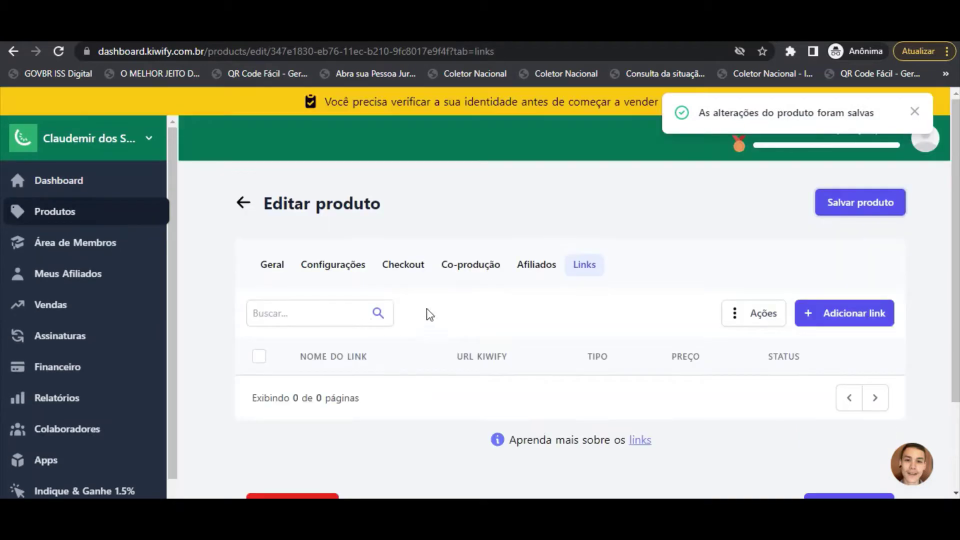
Examine the fields for adding a sales page link to the product, and cancel without adding one.
left_click(278, 268)
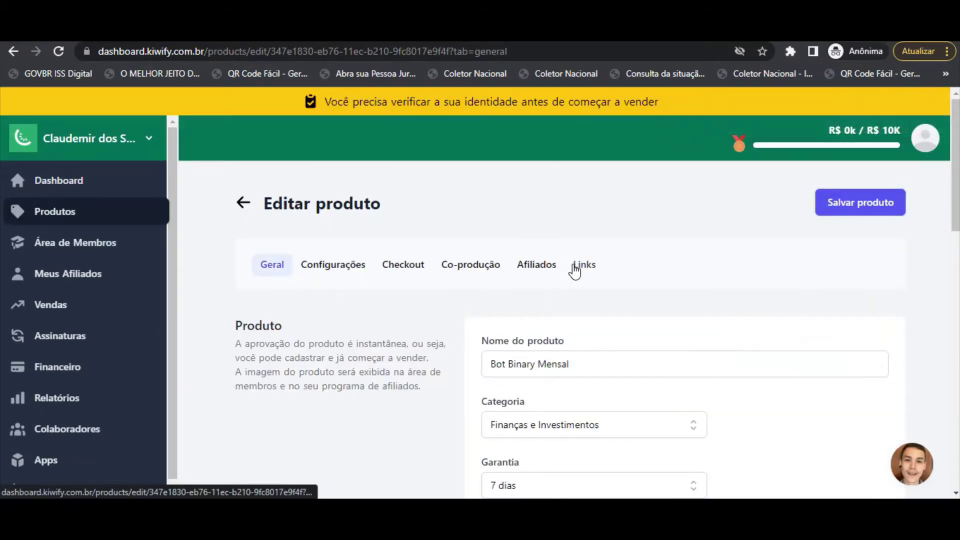
left_click(579, 267)
scroll(595, 315, "down", 2)
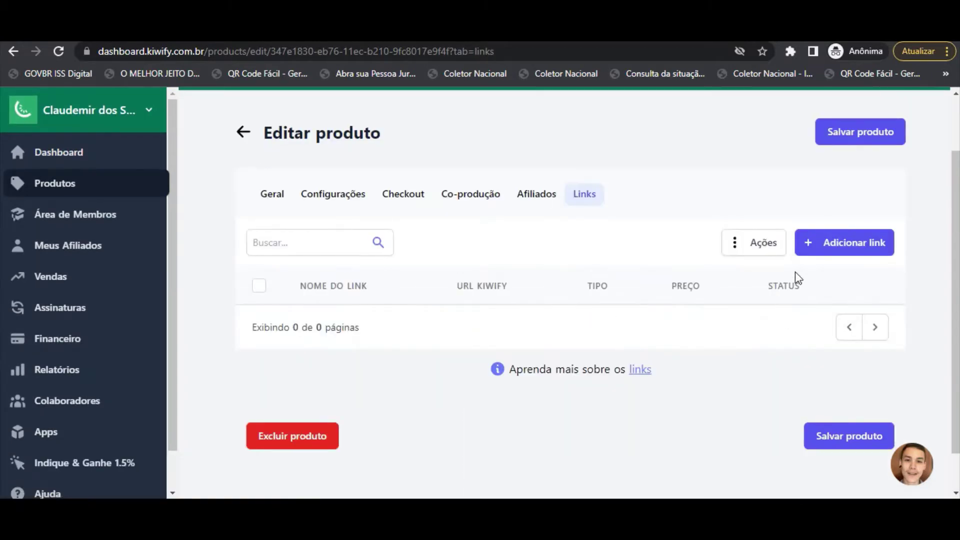
left_click(862, 245)
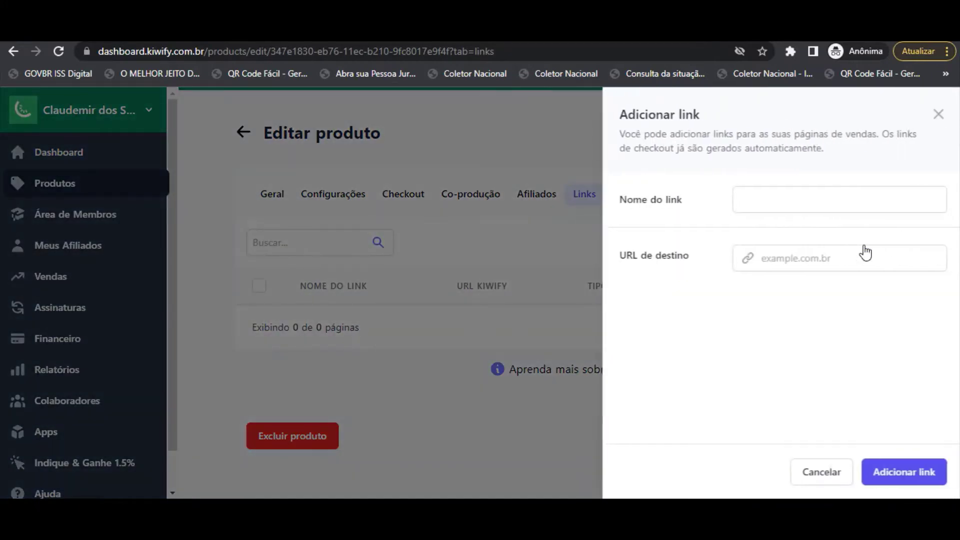
left_click(819, 471)
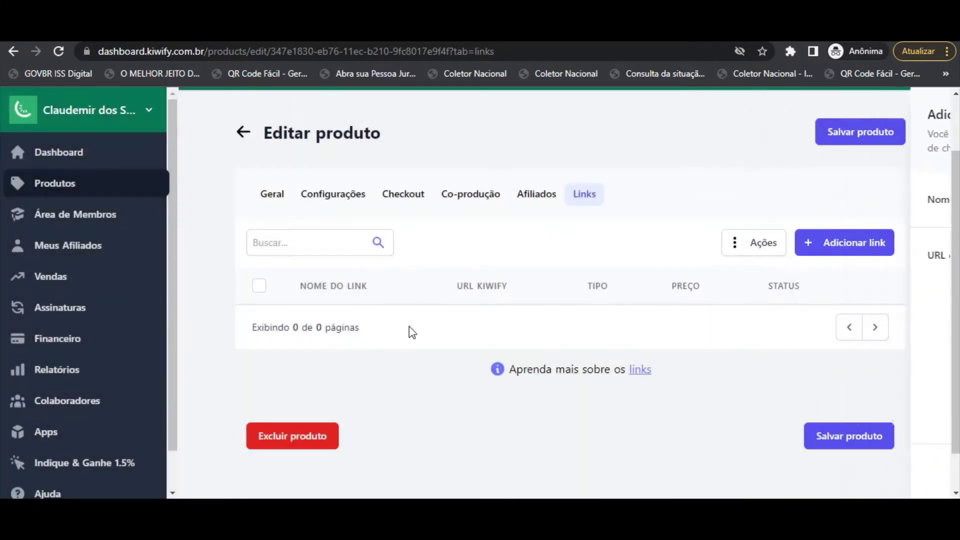
View the product's checkouts, return to the product list and reopen Bot Binary Mensal for editing.
scroll(387, 274, "up", 2)
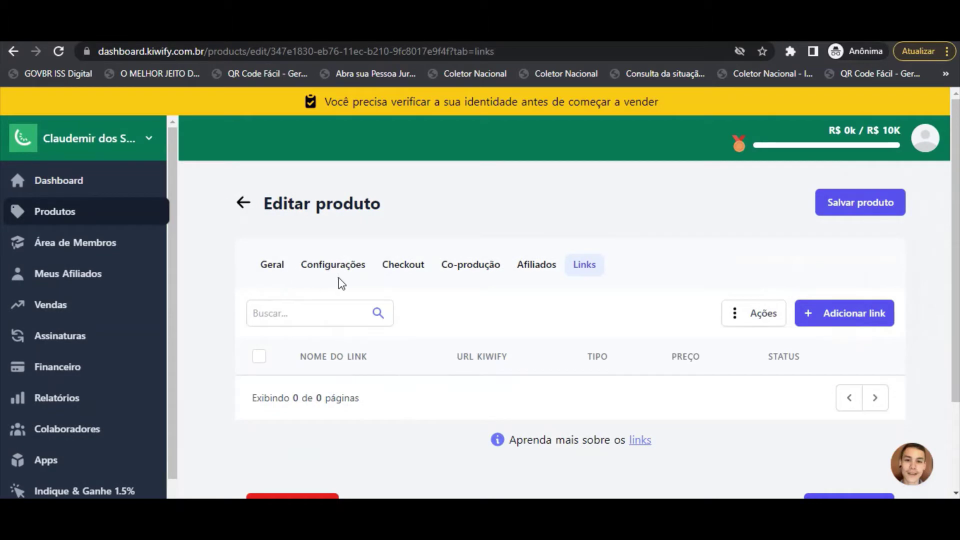
left_click(404, 269)
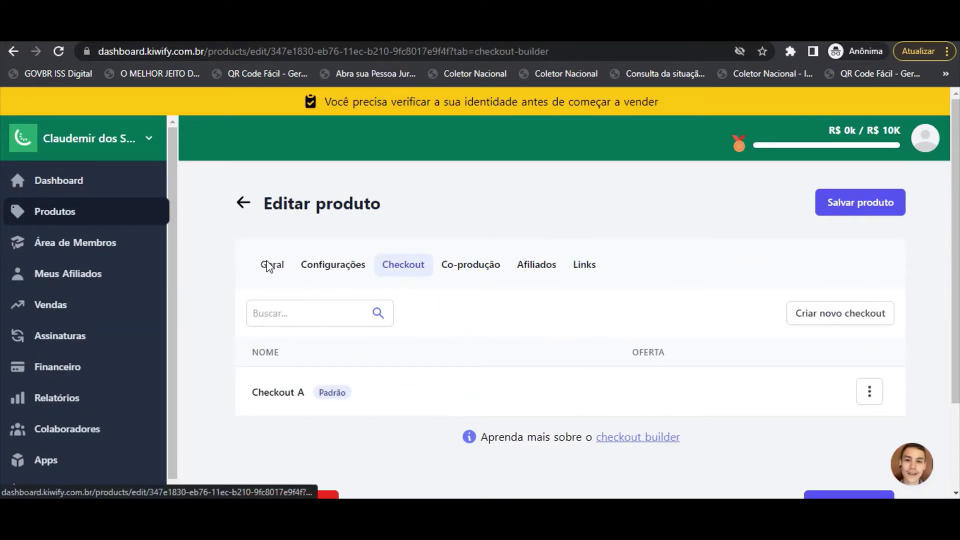
left_click(243, 203)
scroll(477, 370, "down", 2)
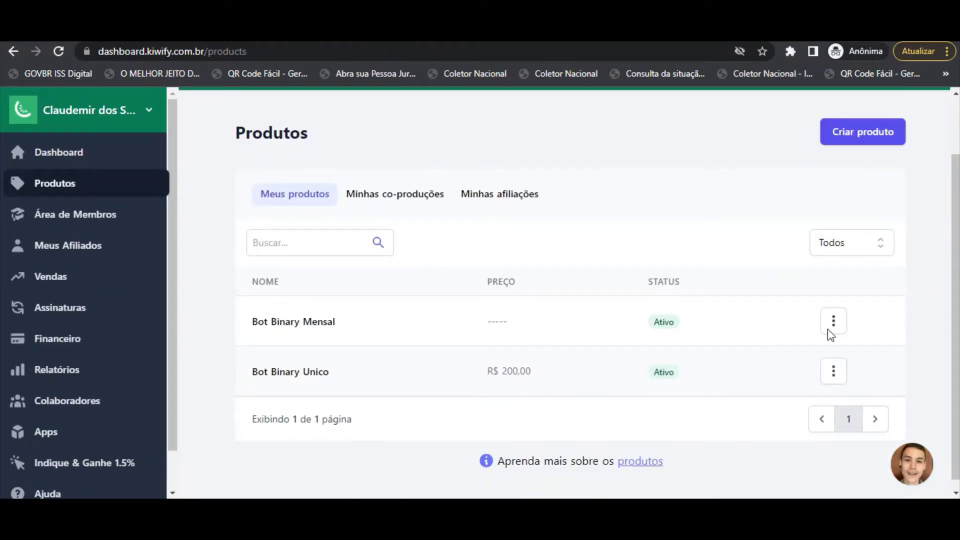
left_click(835, 322)
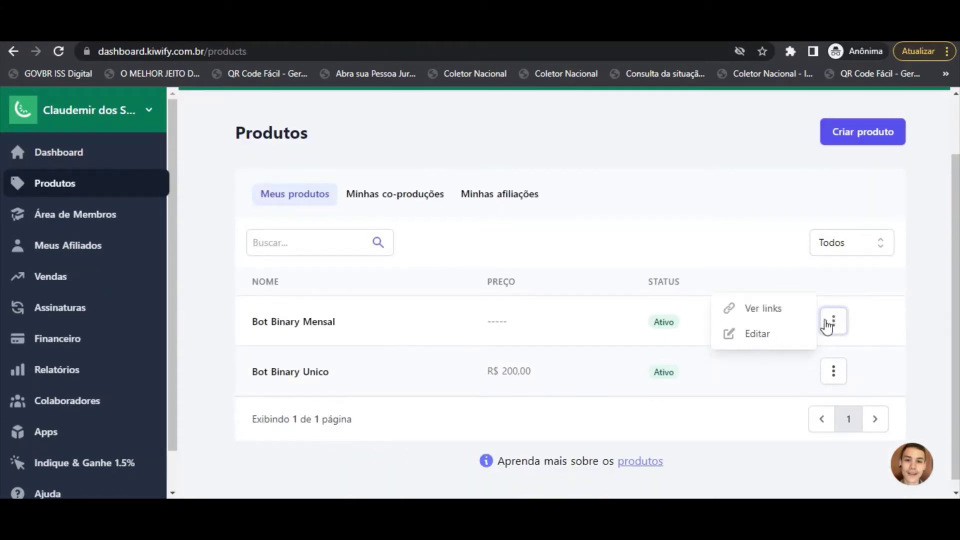
left_click(758, 334)
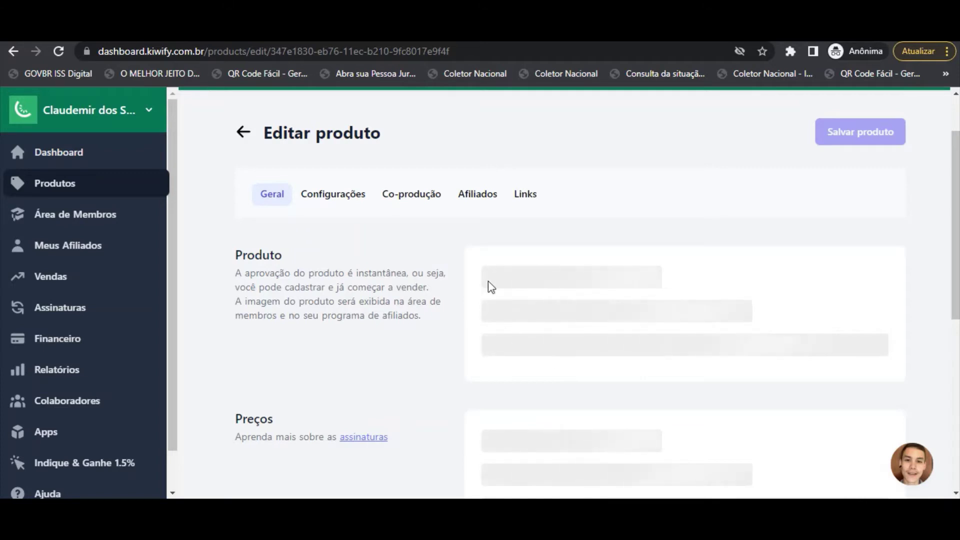
Review the general details of Bot Binary Mensal, including its image, subscription plans and customer support data.
scroll(488, 281, "down", 5)
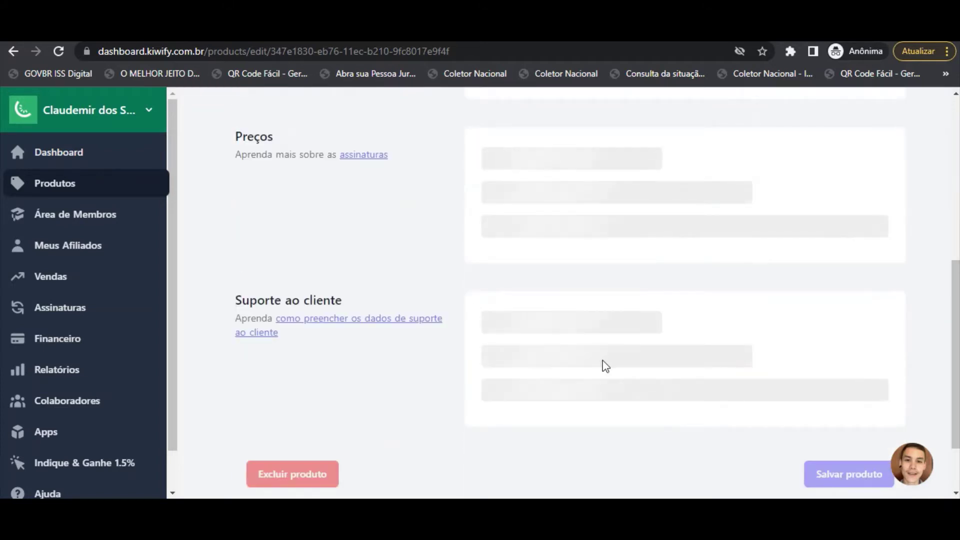
scroll(439, 289, "up", 7)
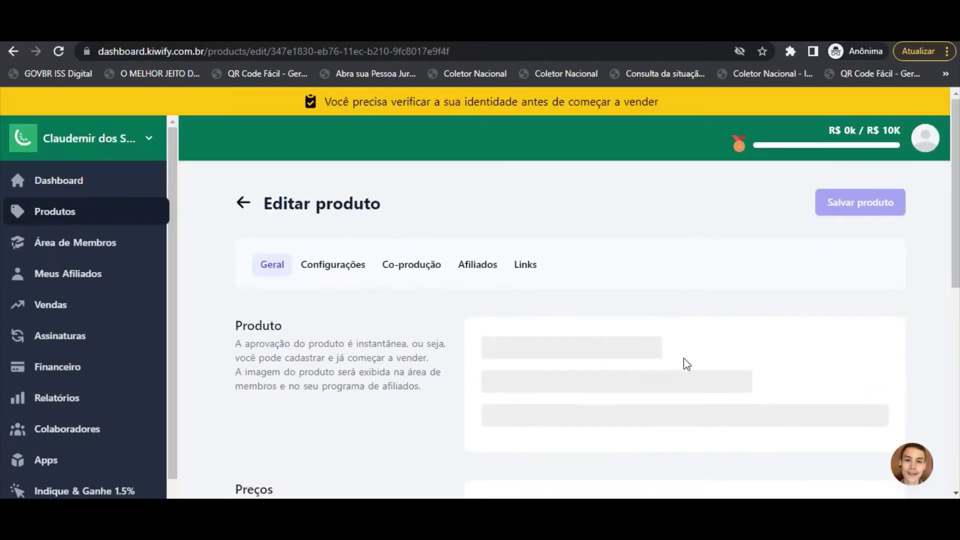
scroll(580, 327, "down", 4)
scroll(575, 326, "up", 3)
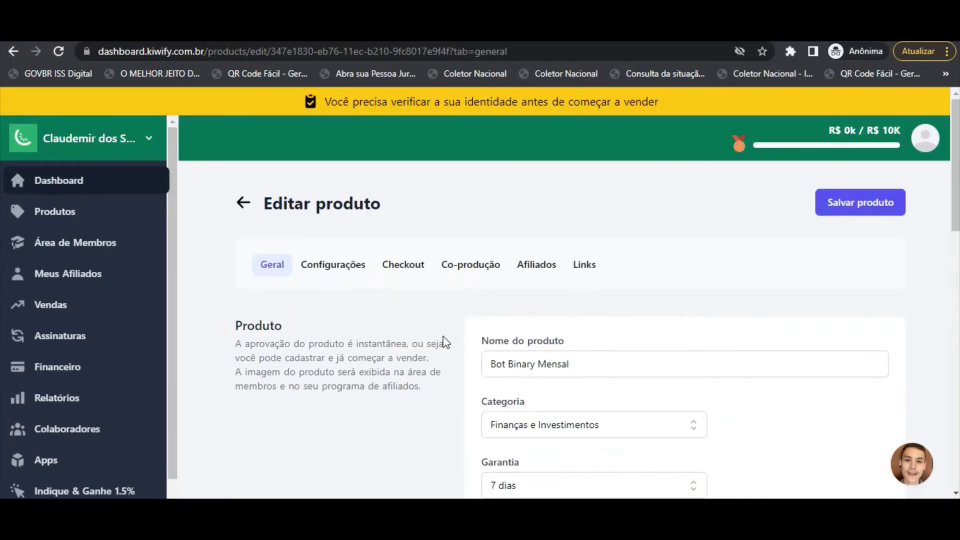
scroll(574, 345, "down", 8)
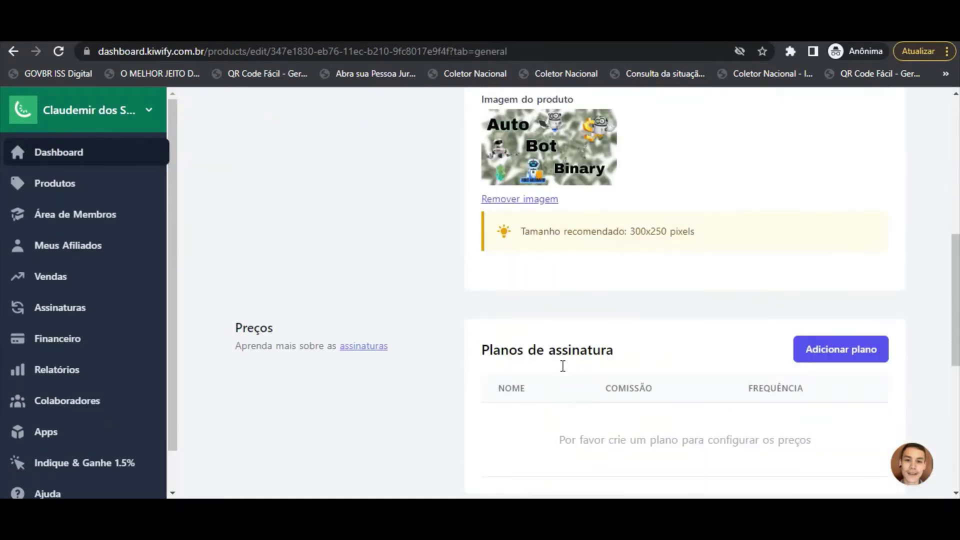
scroll(562, 366, "down", 8)
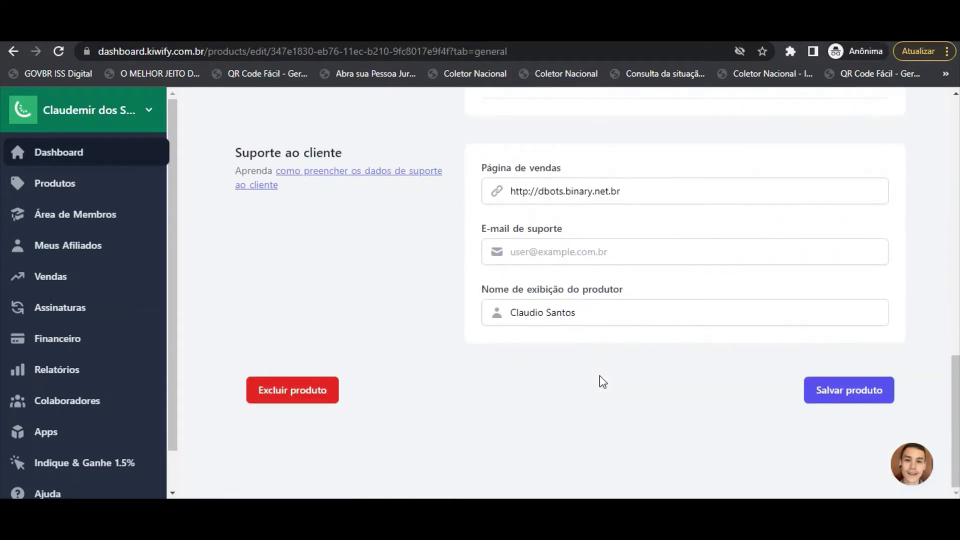
scroll(599, 382, "up", 16)
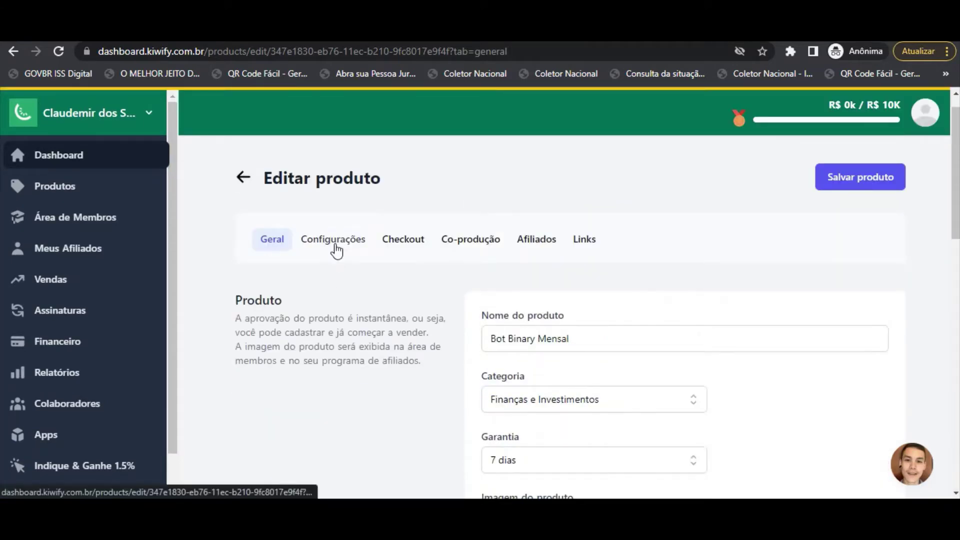
Review the payment, upsell and pixel settings of Bot Binary Mensal along with its checkout list.
left_click(336, 250)
scroll(413, 287, "down", 6)
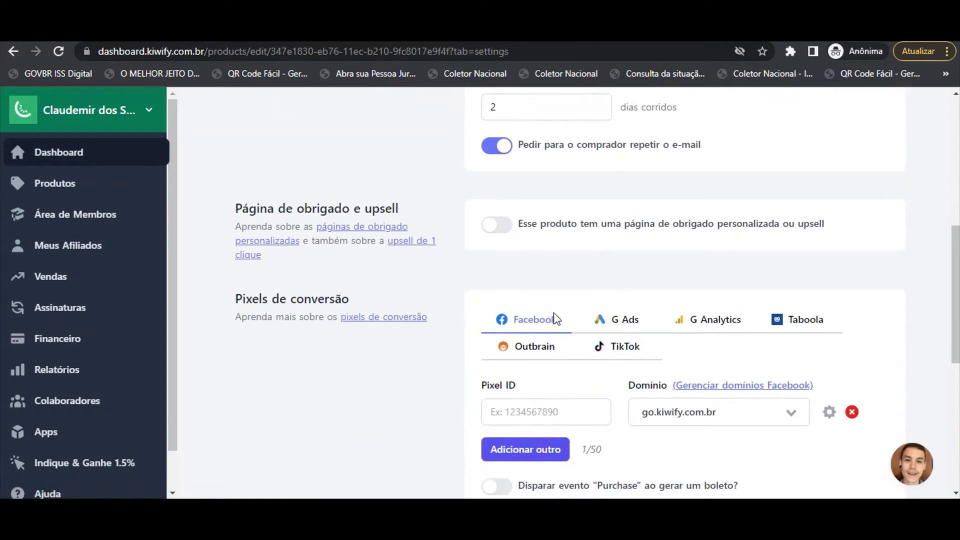
scroll(555, 318, "up", 8)
left_click(395, 268)
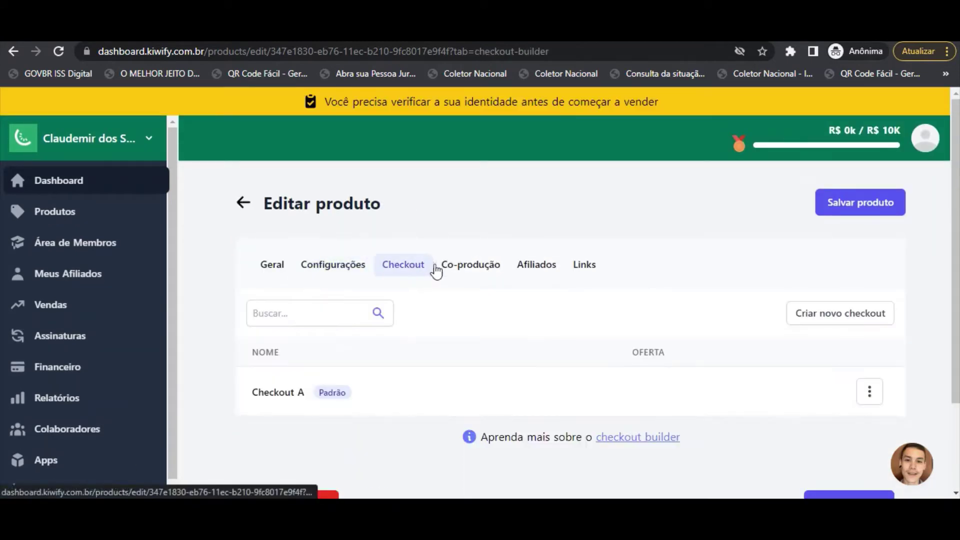
scroll(485, 270, "down", 2)
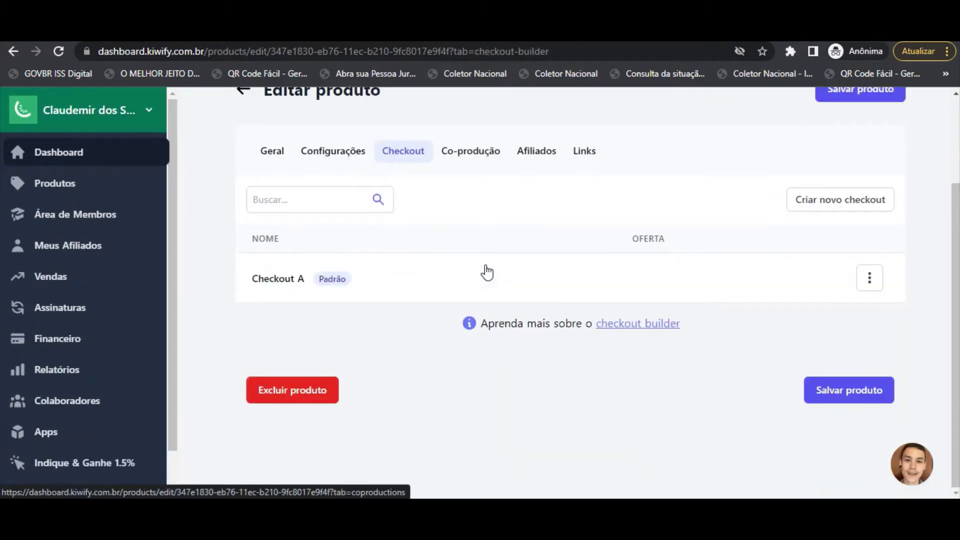
scroll(485, 271, "up", 2)
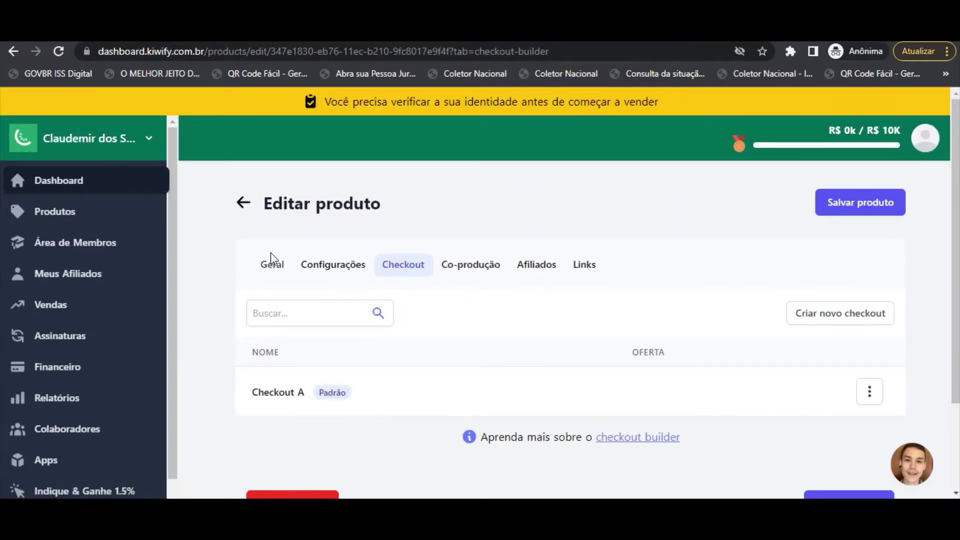
Start a new subscription plan for Bot Binary Mensal, named Mensal, with a price of R$ 100,00.
left_click(271, 265)
scroll(345, 289, "down", 3)
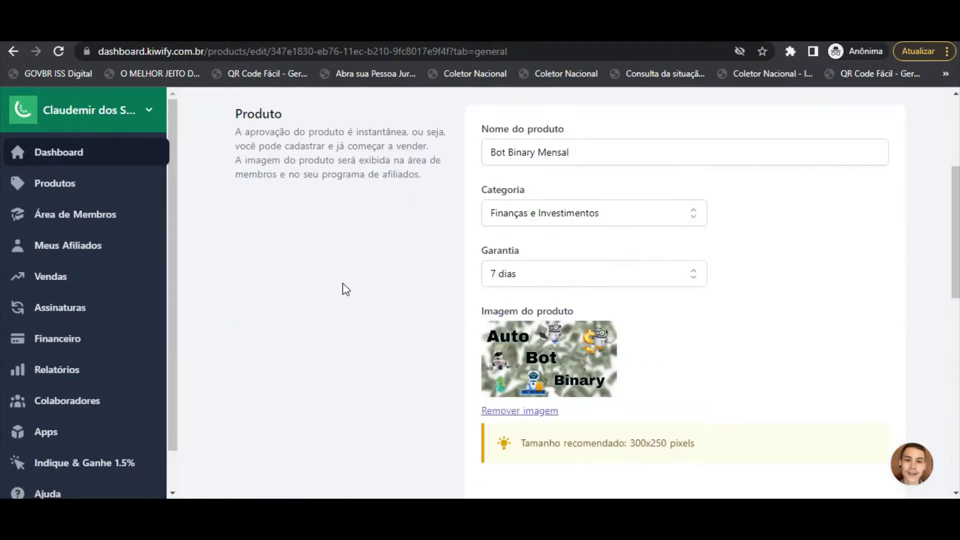
scroll(413, 289, "down", 6)
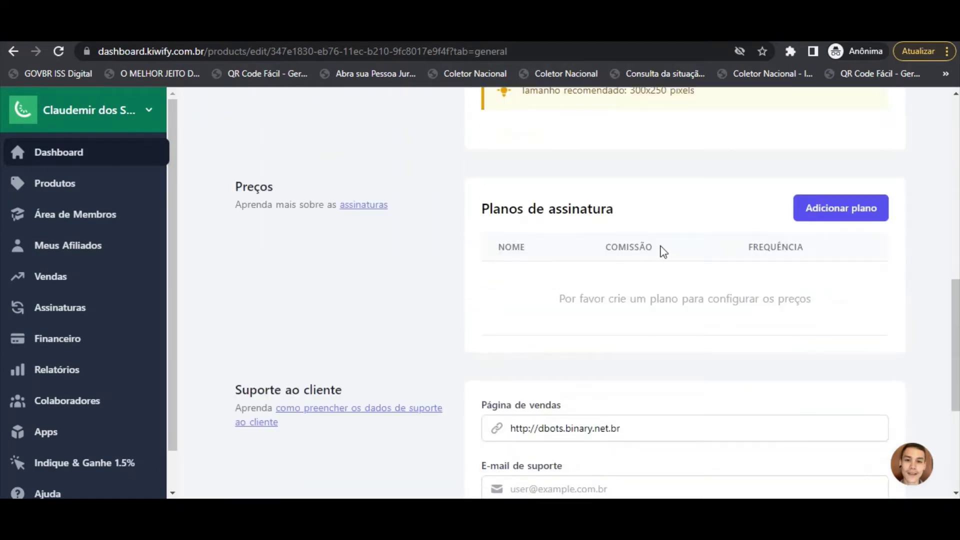
left_click(852, 212)
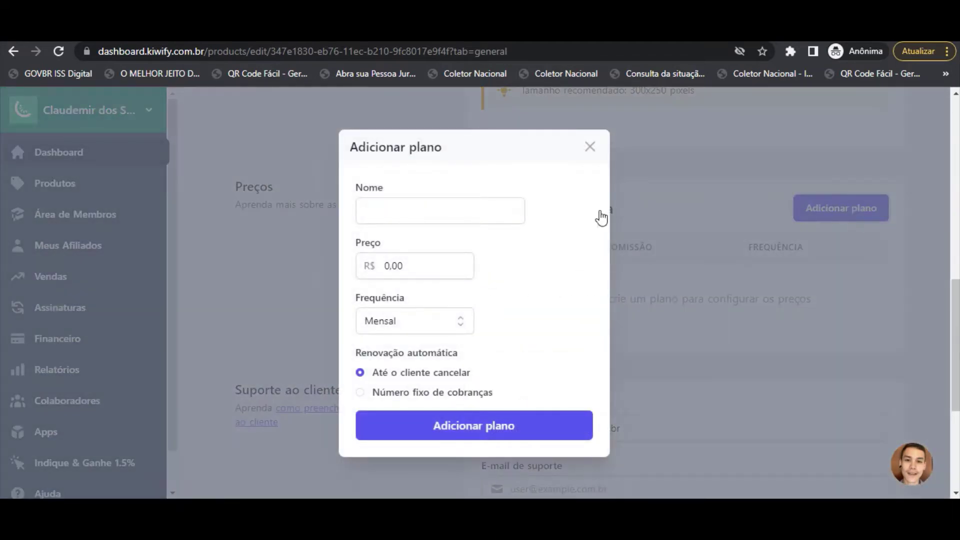
left_click(366, 212)
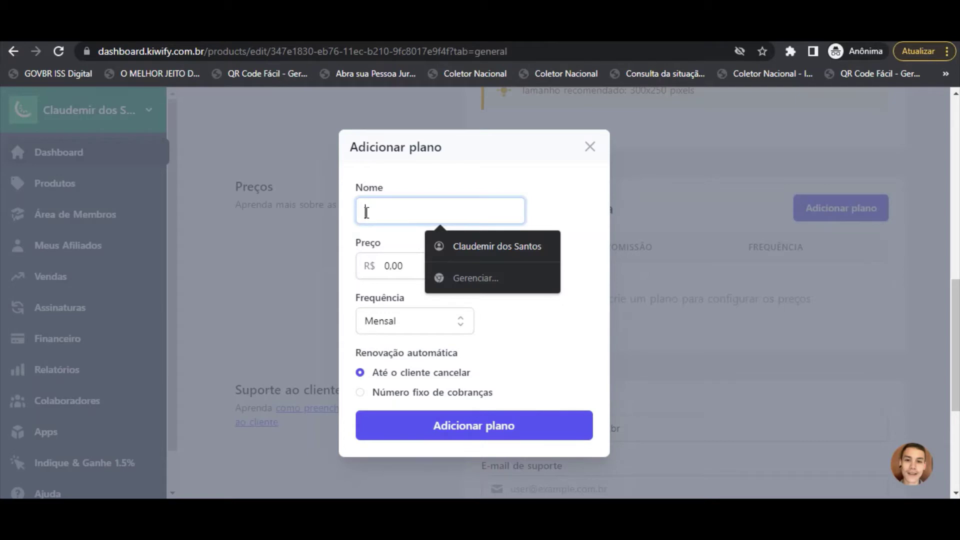
type("Mensal")
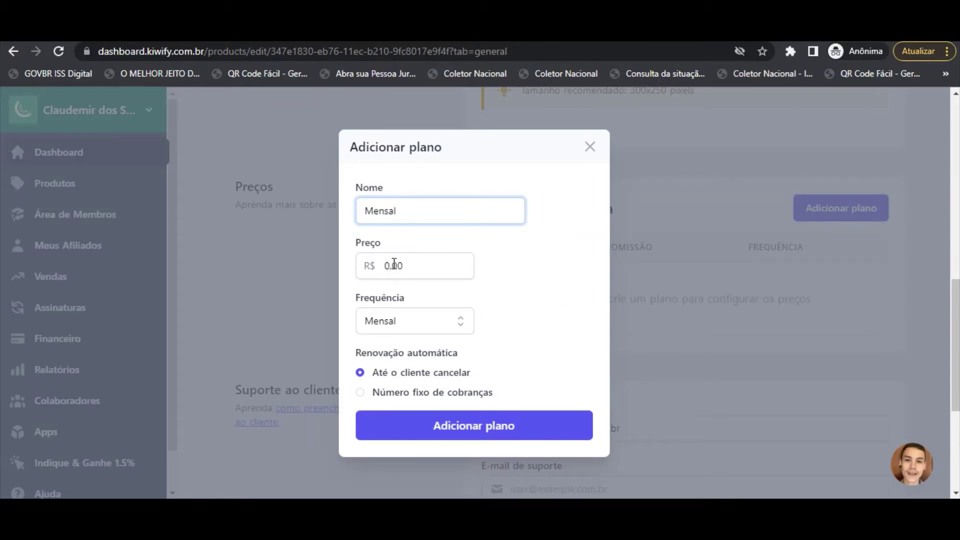
left_click(409, 322)
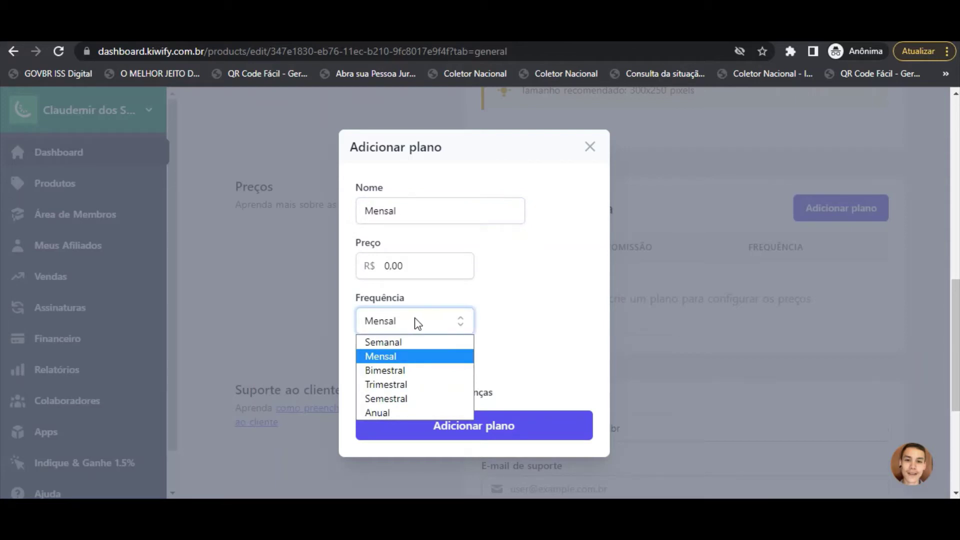
left_click(384, 266)
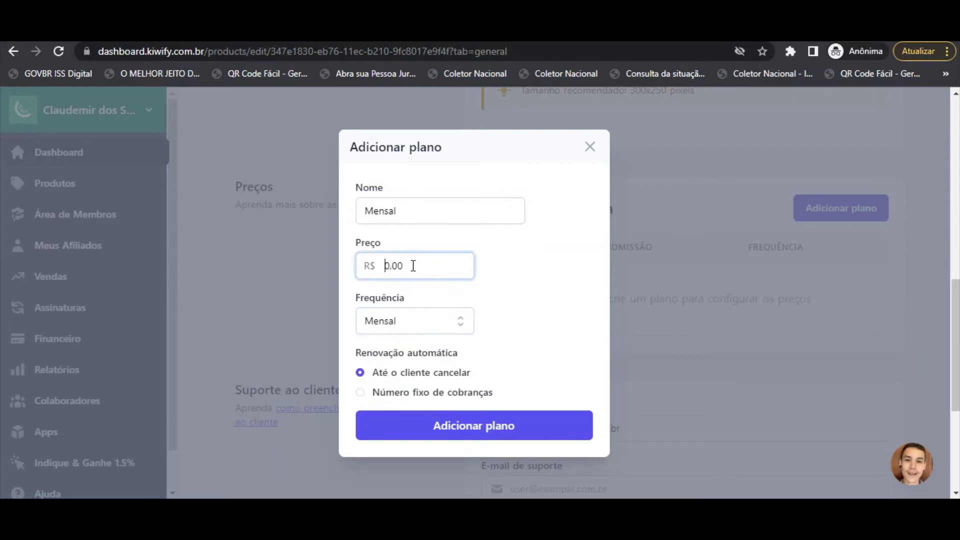
type("10")
Keep the plan's frequency at Mensal with automatic renewal until the customer cancels, and add the plan.
left_click(415, 322)
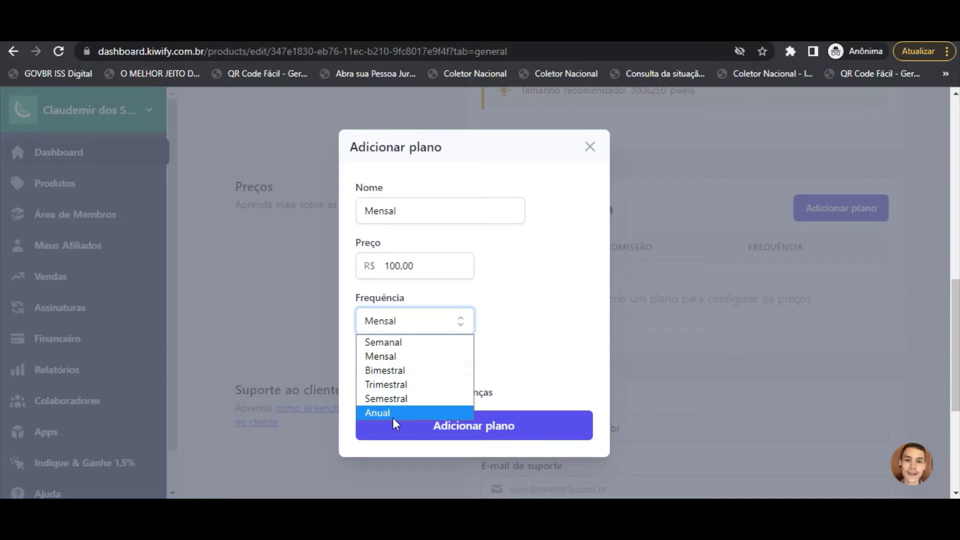
left_click(508, 318)
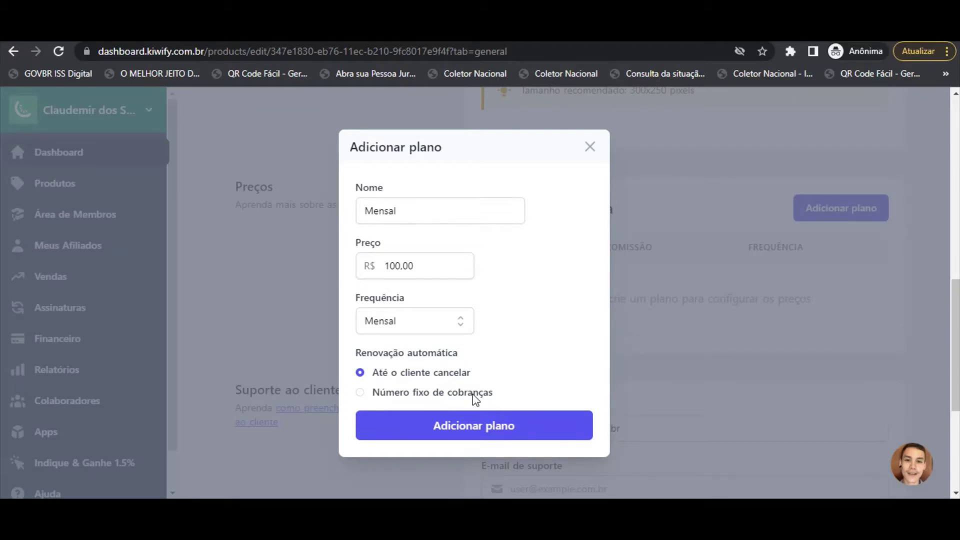
left_click(360, 391)
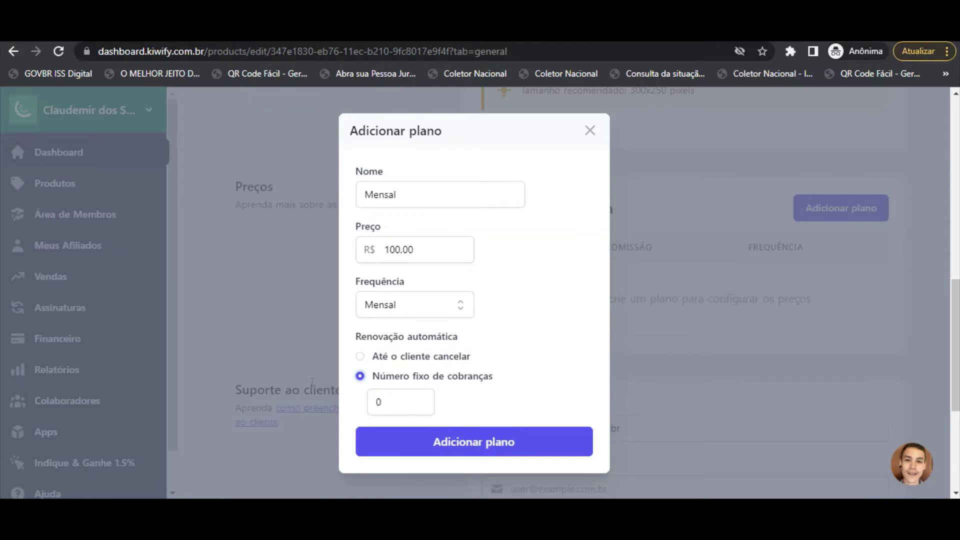
left_click(360, 356)
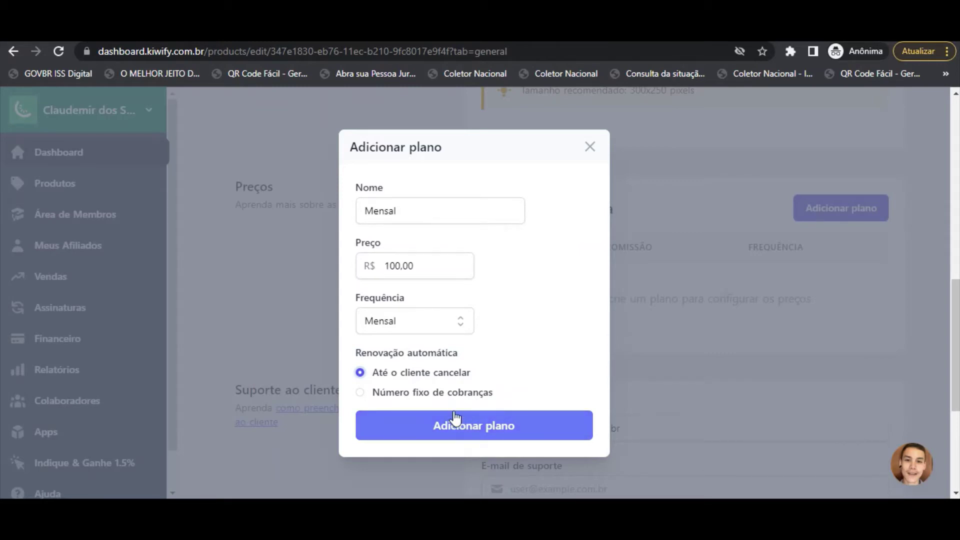
left_click(457, 436)
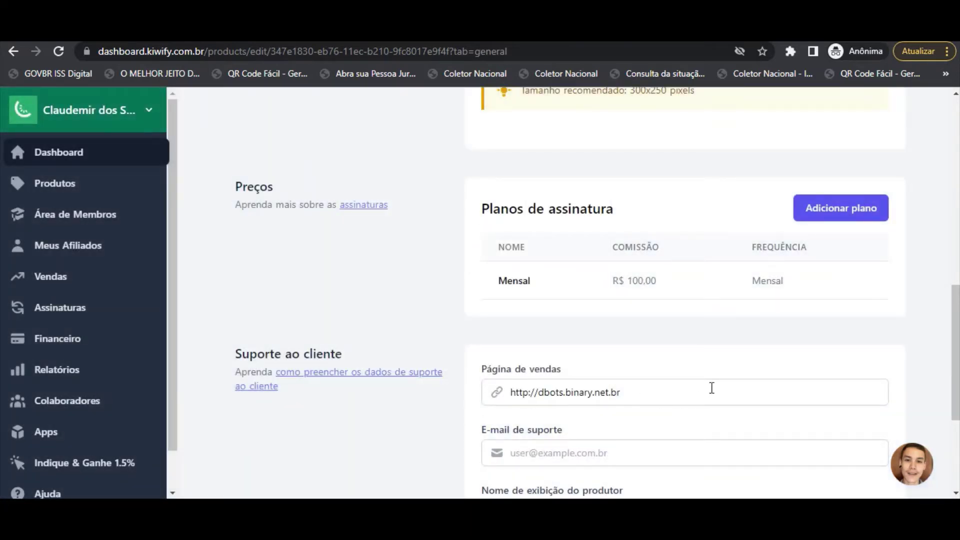
Review the general details of Bot Binary Mensal together with its newly added subscription plan.
scroll(573, 311, "down", 3)
scroll(677, 377, "up", 14)
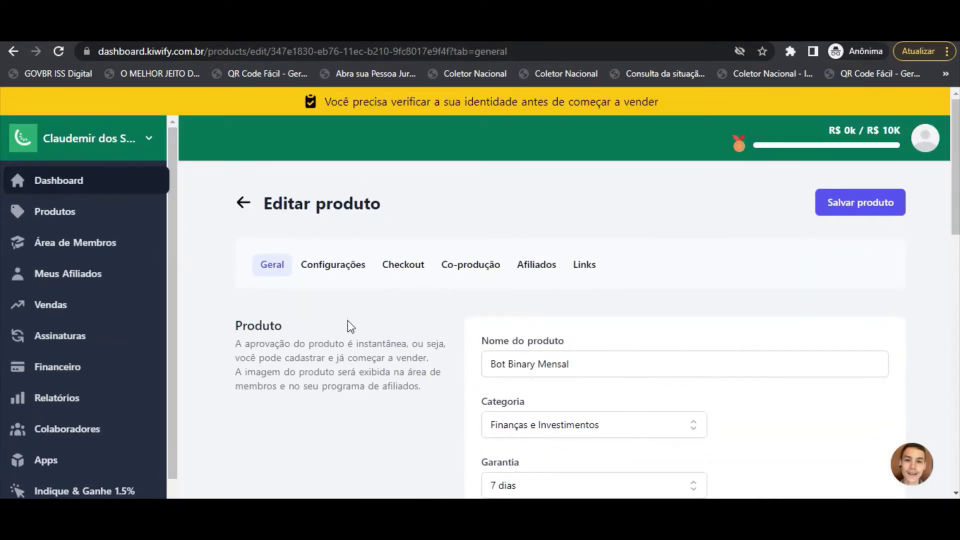
scroll(714, 329, "down", 4)
scroll(740, 350, "down", 4)
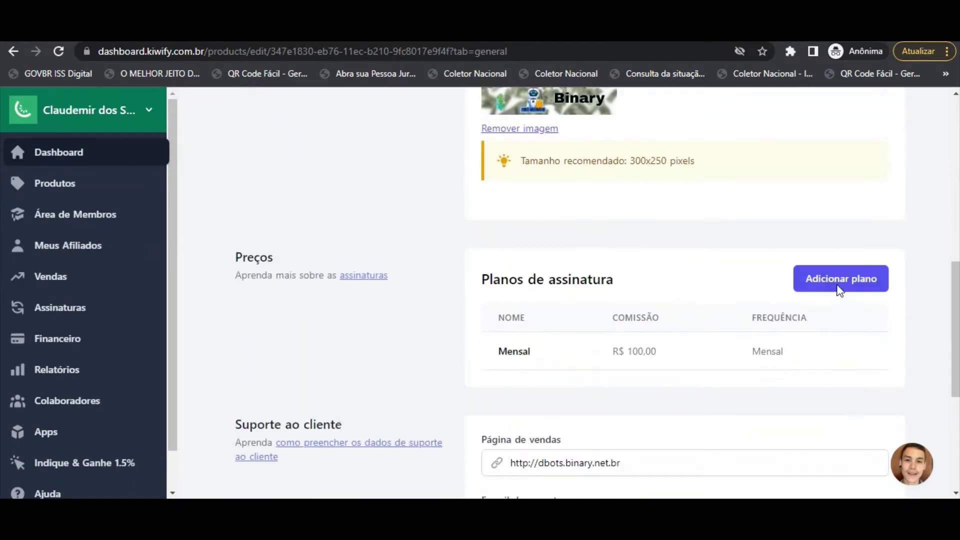
scroll(834, 305, "down", 5)
scroll(815, 345, "up", 13)
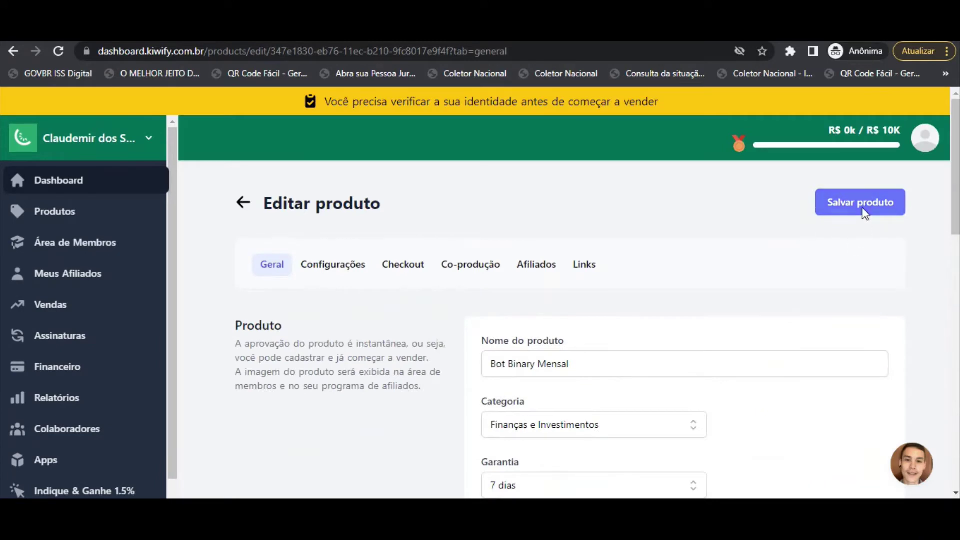
Select the checkout URL of the Mensal plan in the product's links and save the product.
left_click(580, 265)
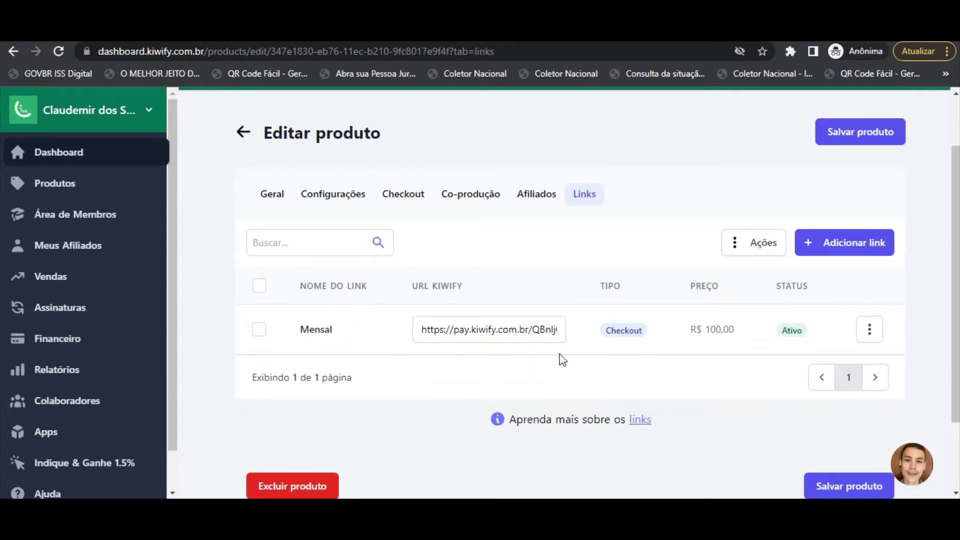
left_click(478, 329)
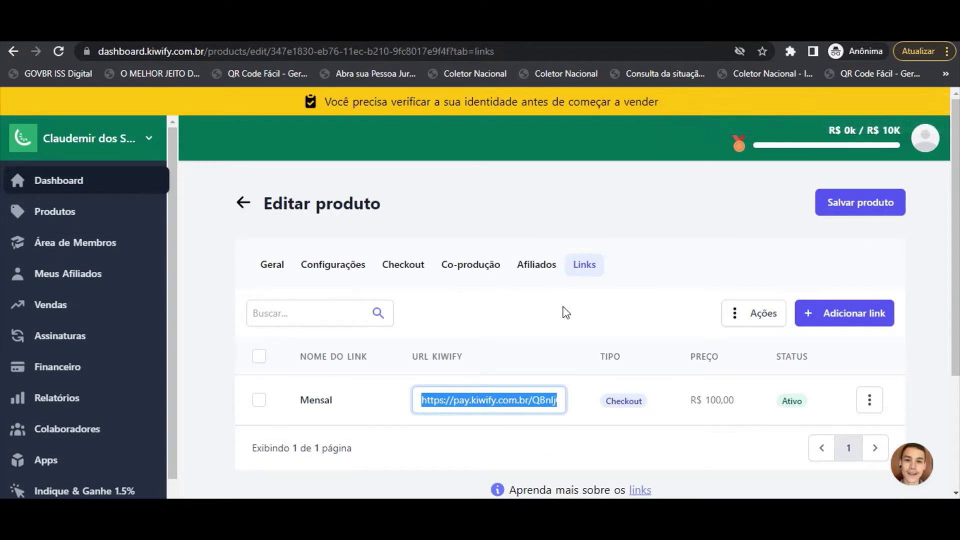
scroll(892, 344, "down", 3)
left_click(849, 402)
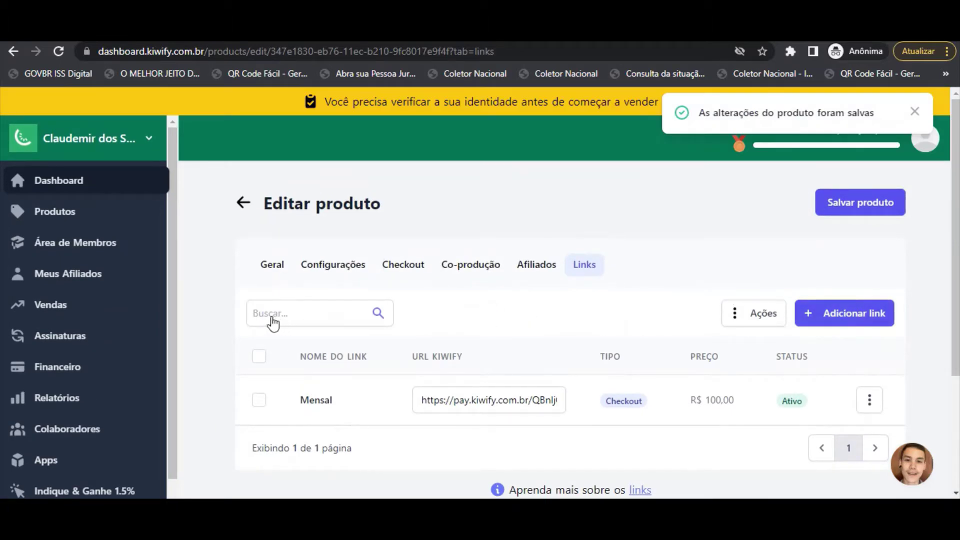
Start a second subscription plan in the product's general details, named Anual, with a price of R$ 1.200,00.
left_click(329, 270)
left_click(276, 269)
scroll(670, 356, "down", 3)
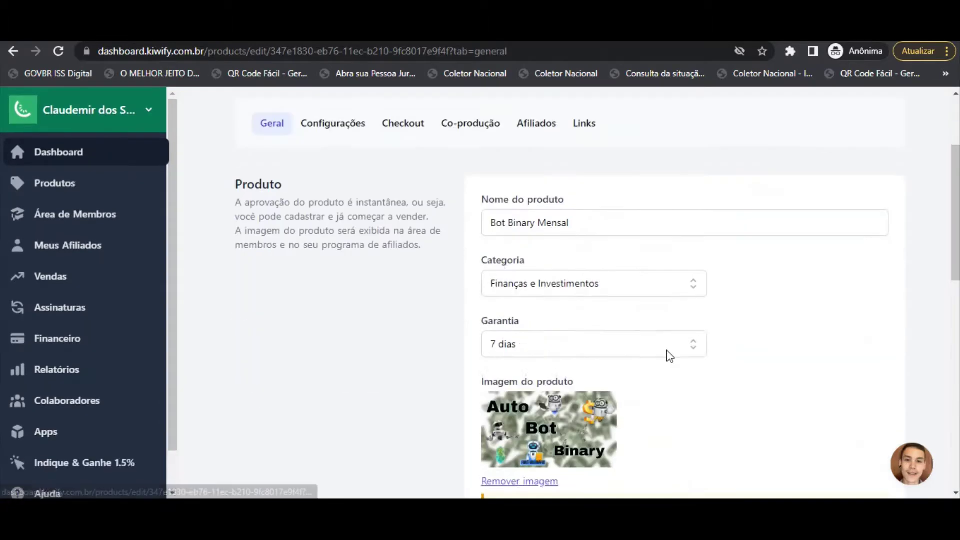
scroll(669, 356, "down", 8)
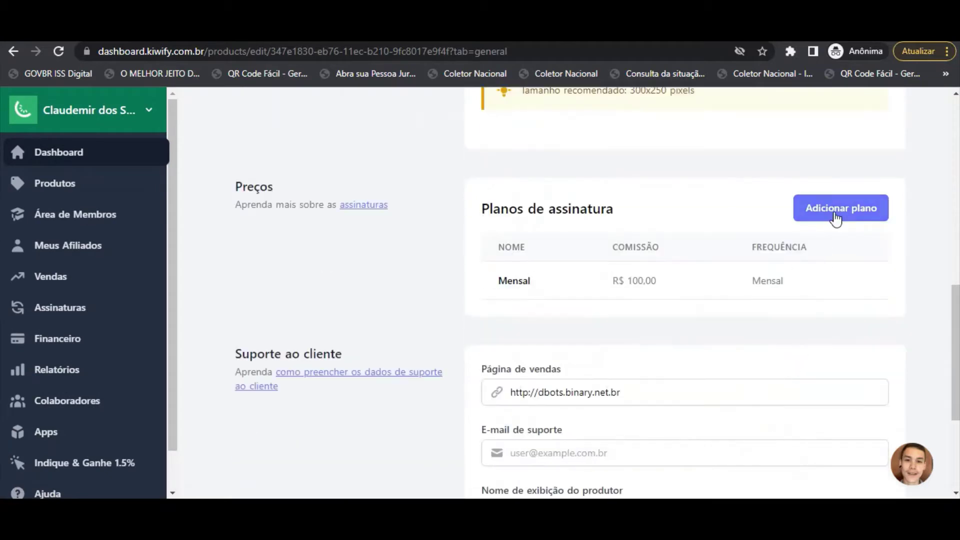
left_click(835, 218)
left_click(380, 212)
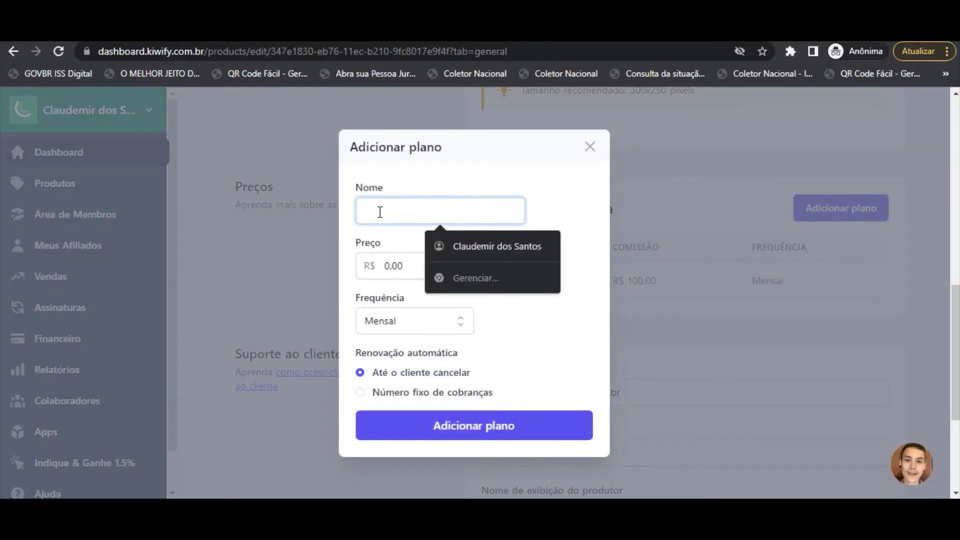
type("Anual")
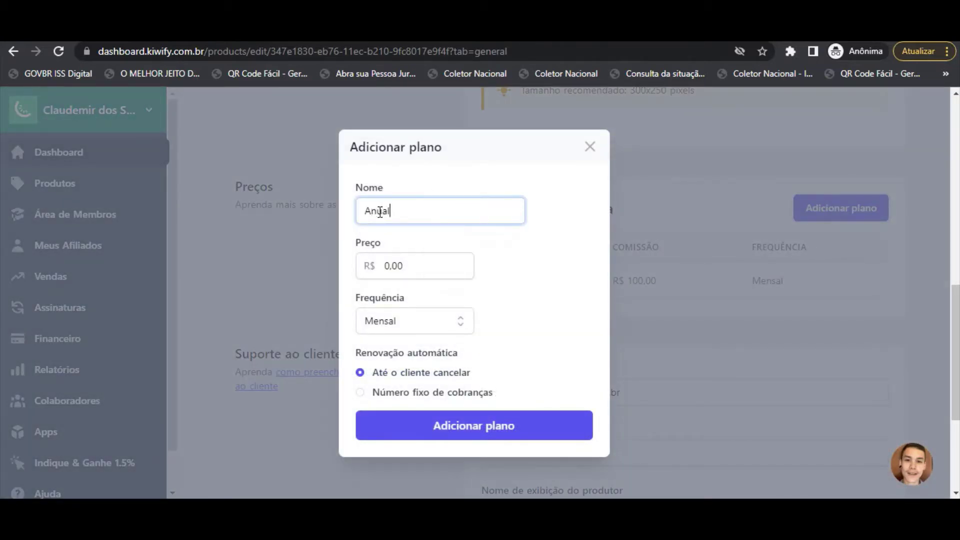
left_click(388, 263)
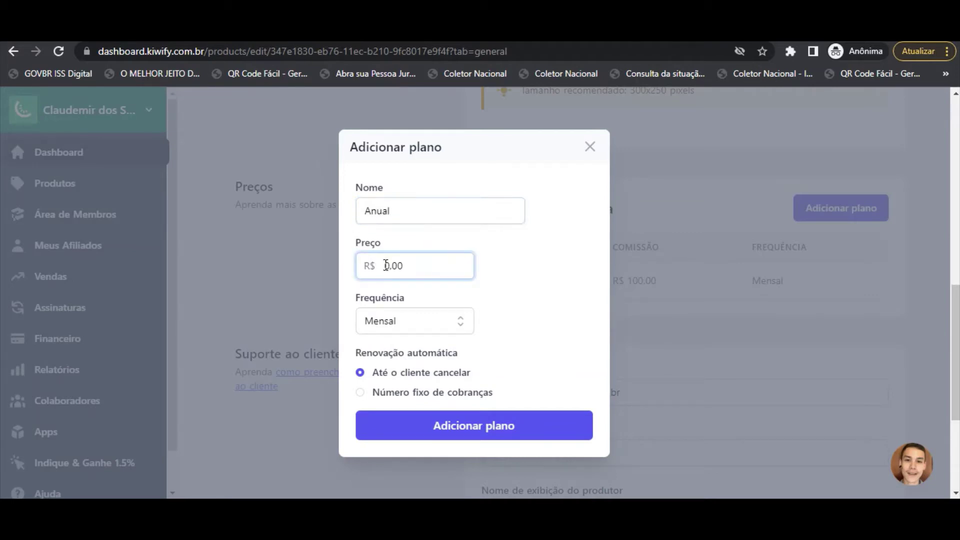
type("1.200,00")
Set the plan's frequency to Anual, keep a maximum of 12 installments and renewal until the customer cancels, and add it.
left_click(401, 322)
left_click(388, 407)
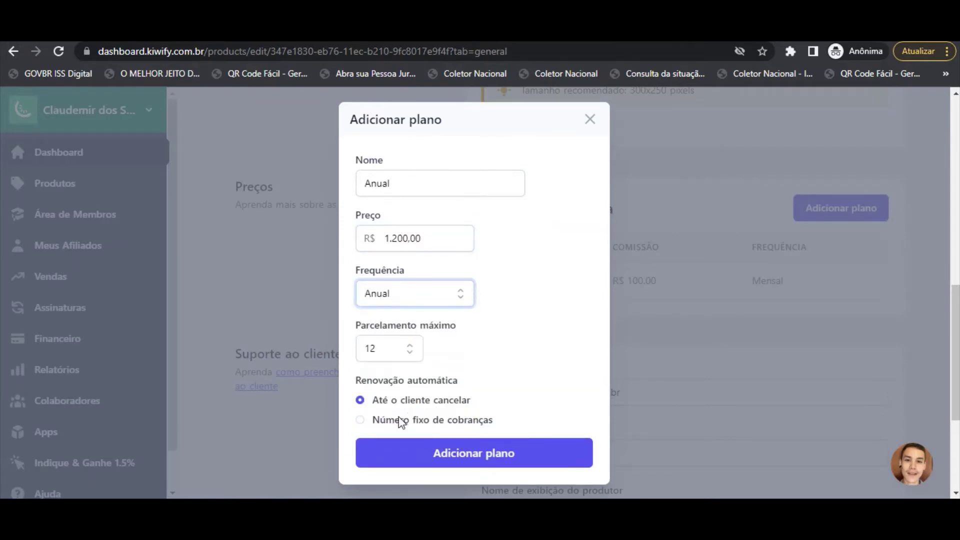
scroll(489, 367, "down", 3)
scroll(489, 367, "up", 2)
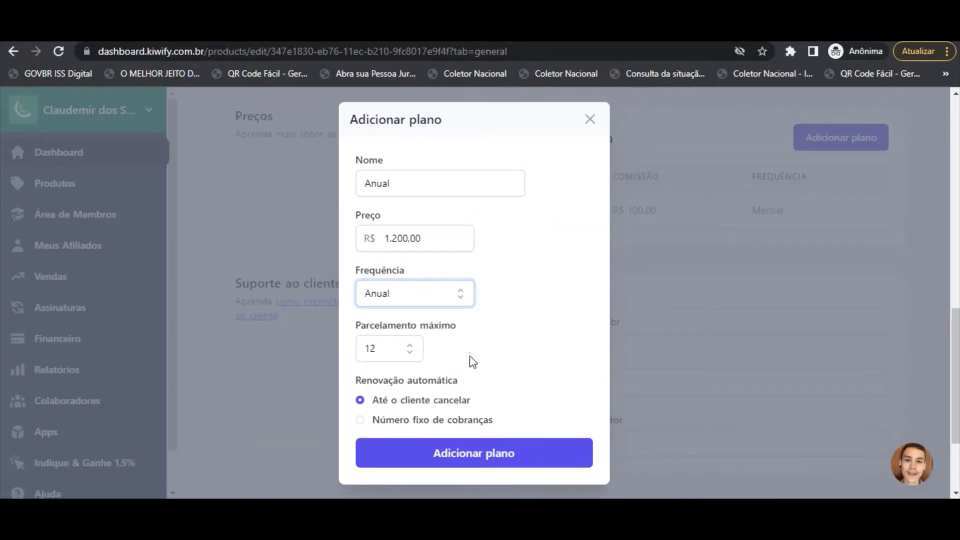
left_click(387, 353)
left_click(387, 353)
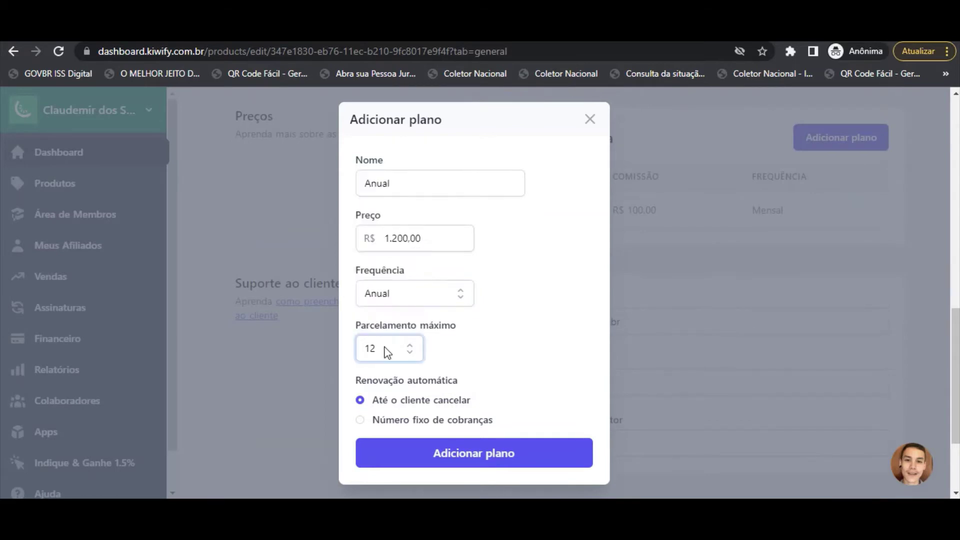
left_click(473, 454)
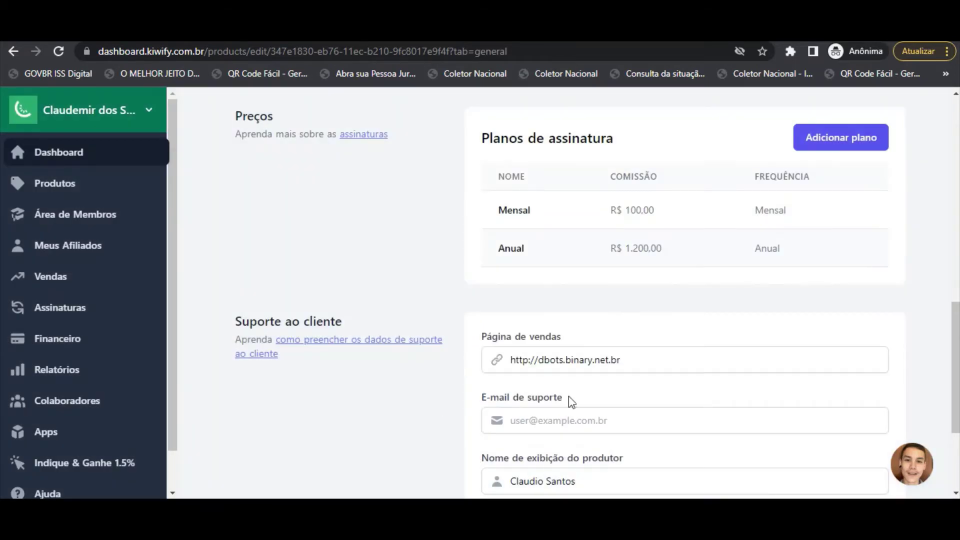
View the links of Bot Binary Mensal after adding the annual plan.
scroll(507, 213, "up", 10)
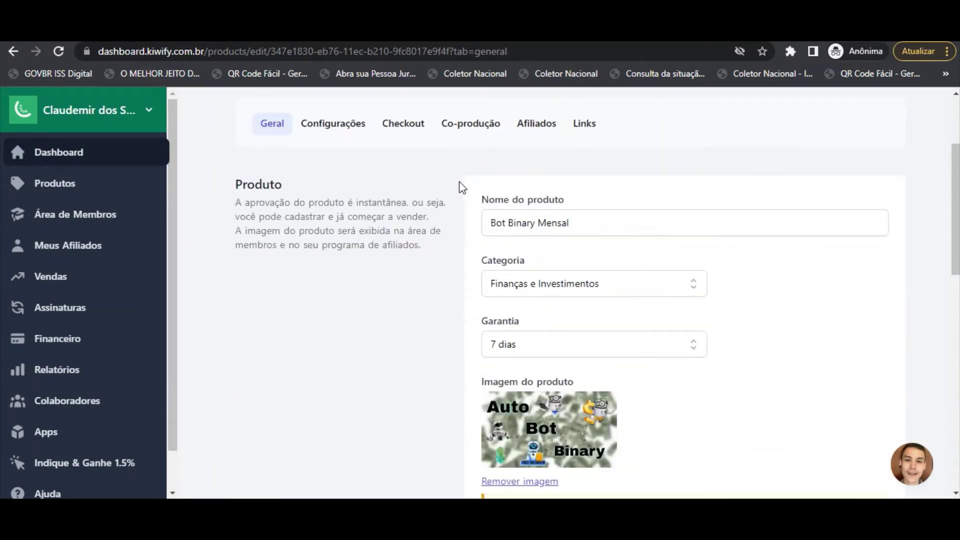
left_click(583, 264)
scroll(418, 368, "down", 3)
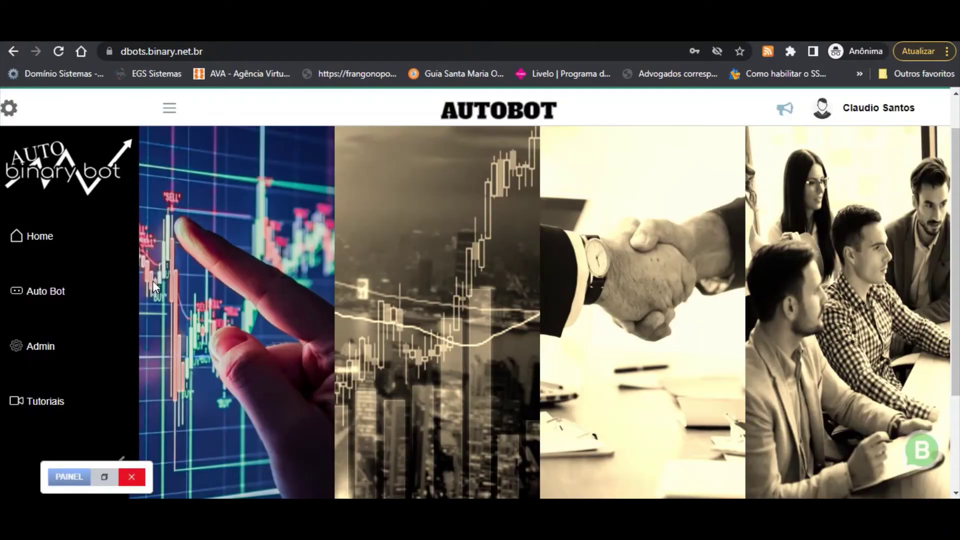
Switch to the AUTOBOT site at dbots.binary.net.br, open its platform configuration and find the Kiwify setting by searching "kiw".
left_click(10, 108)
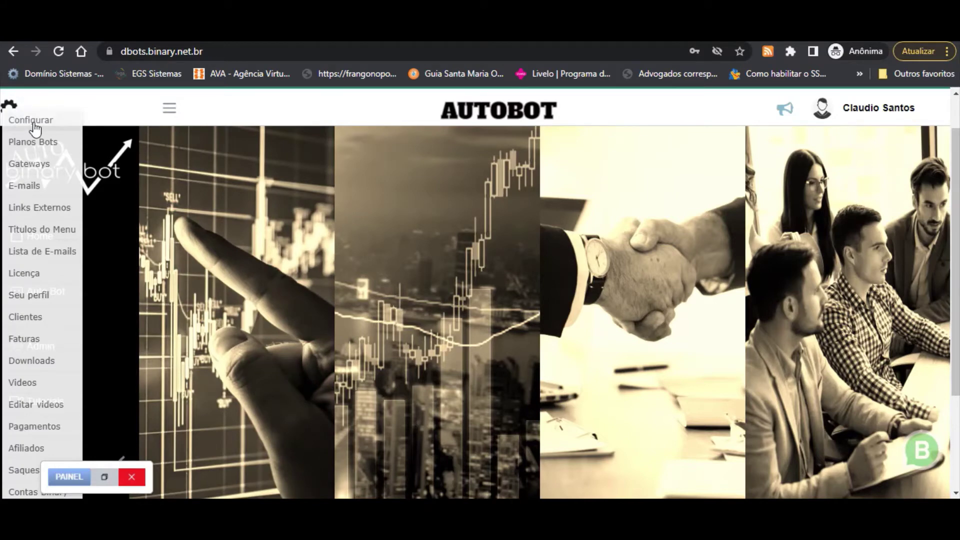
left_click(33, 126)
left_click(34, 125)
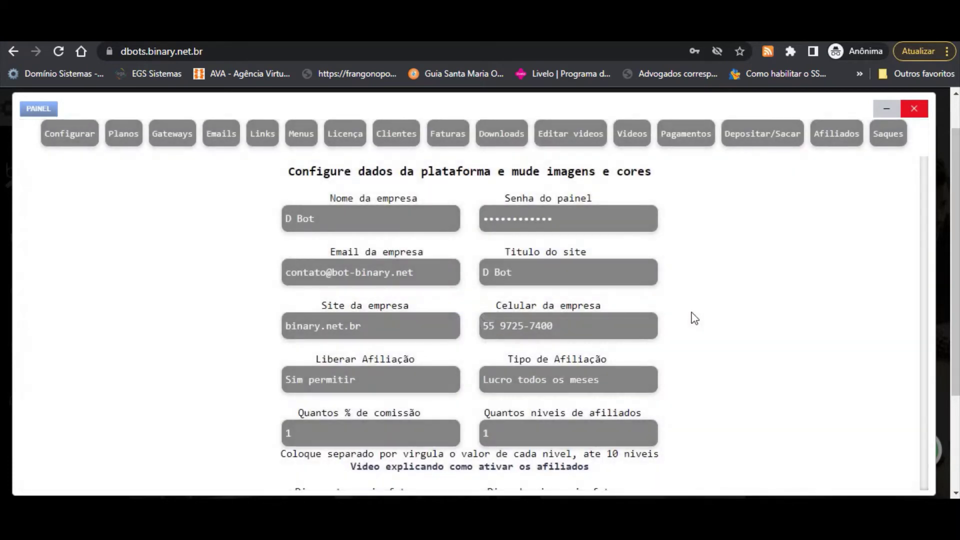
key("ctrl+f")
key("Return")
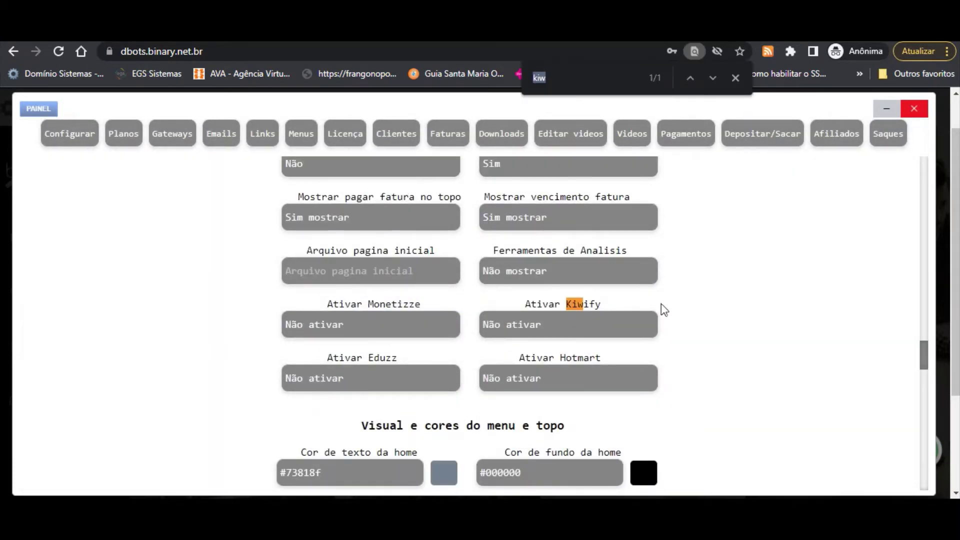
Set Ativar Kiwify to Sim ativar and save the platform configuration.
left_click(533, 329)
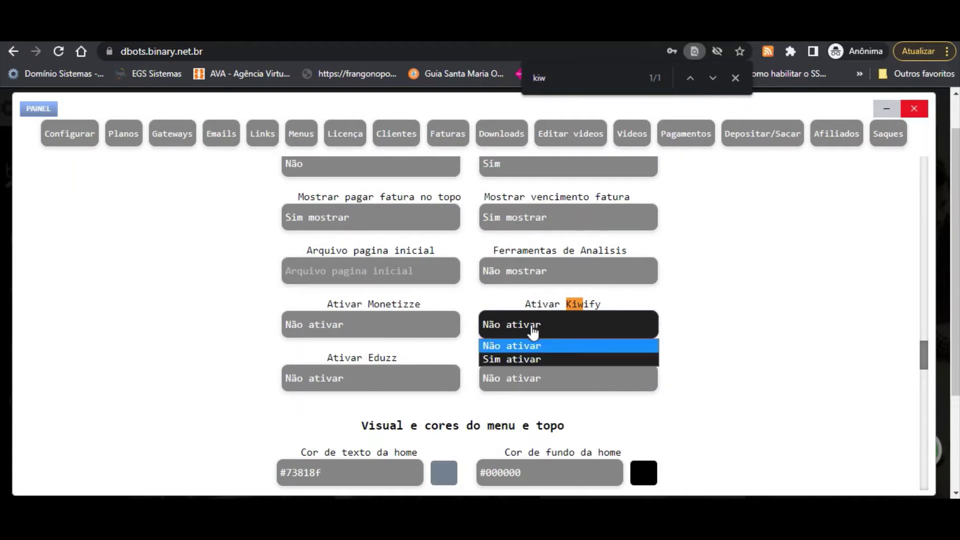
left_click(514, 359)
scroll(453, 342, "down", 1)
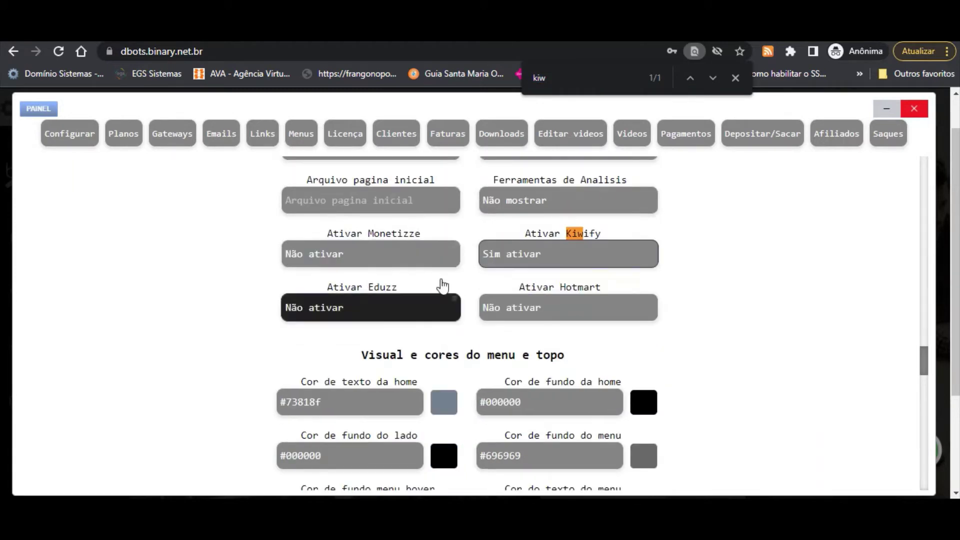
left_click(424, 202)
scroll(874, 386, "down", 15)
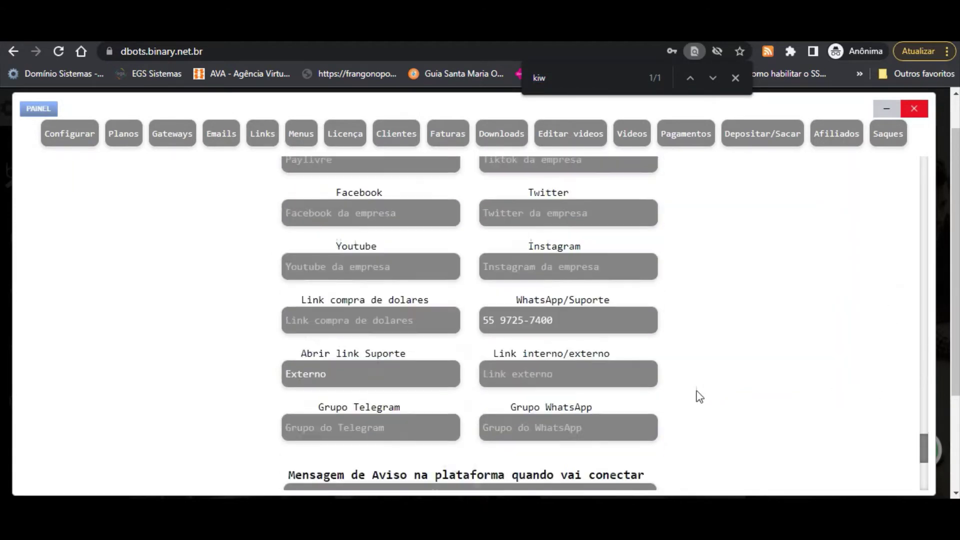
left_click(471, 376)
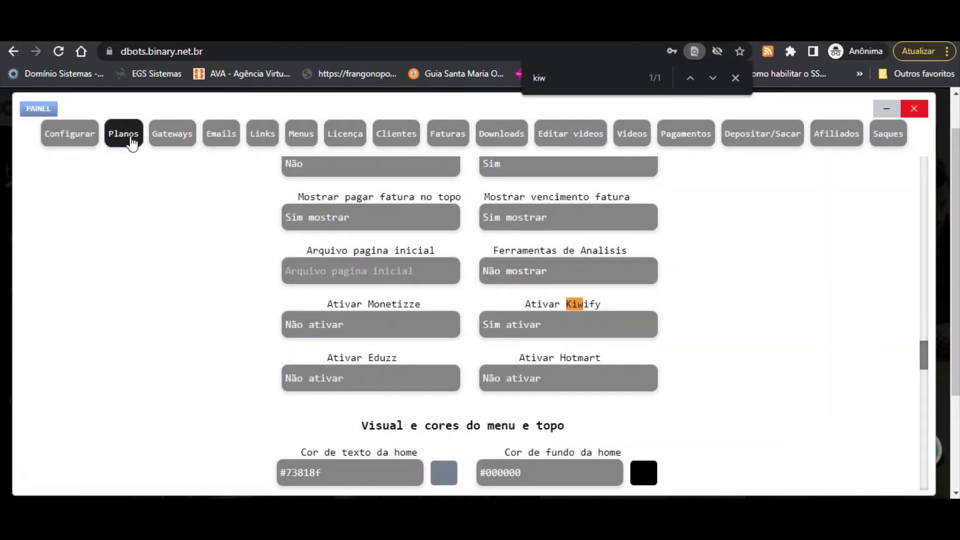
Create a new bot plan named Plano Anual with a value of 1200.00 and a duration of 12 meses (Anual).
left_click(131, 142)
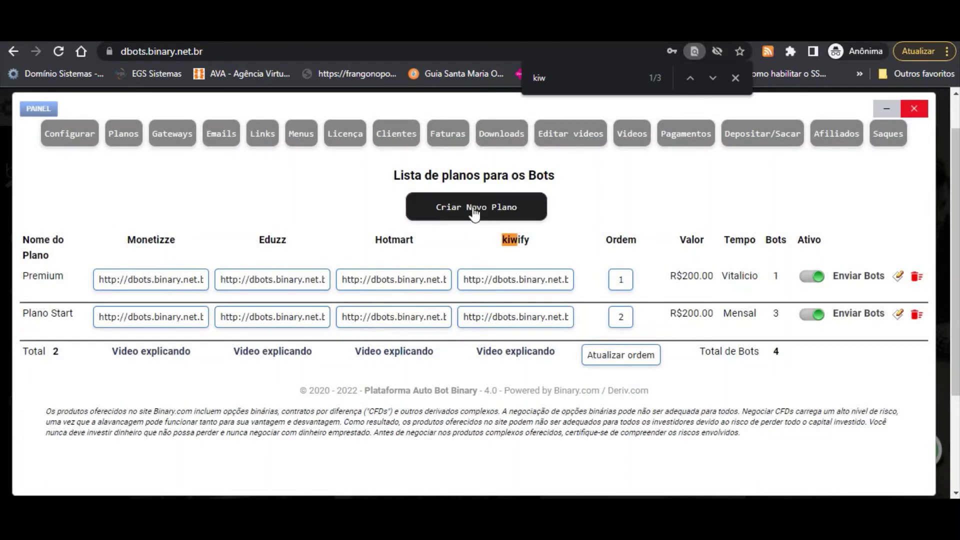
left_click(470, 212)
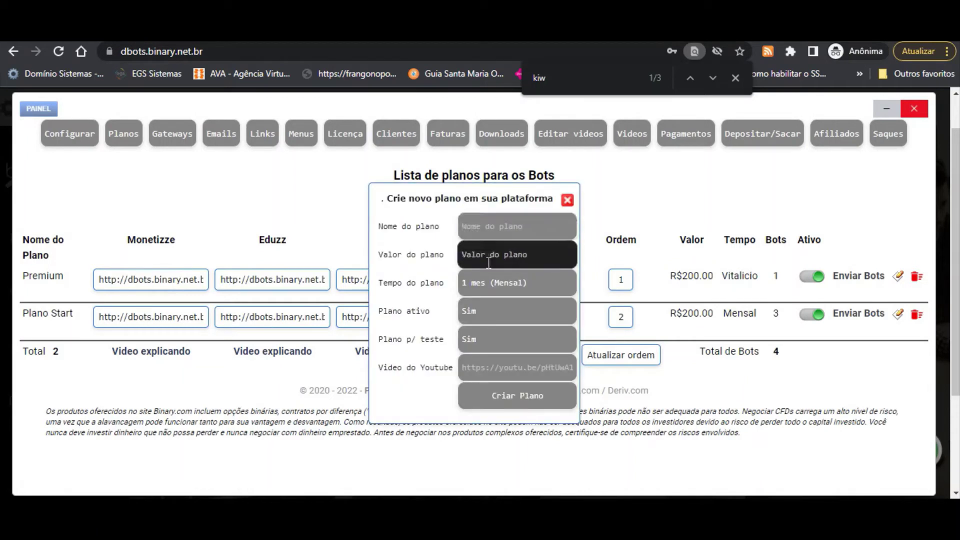
left_click(567, 200)
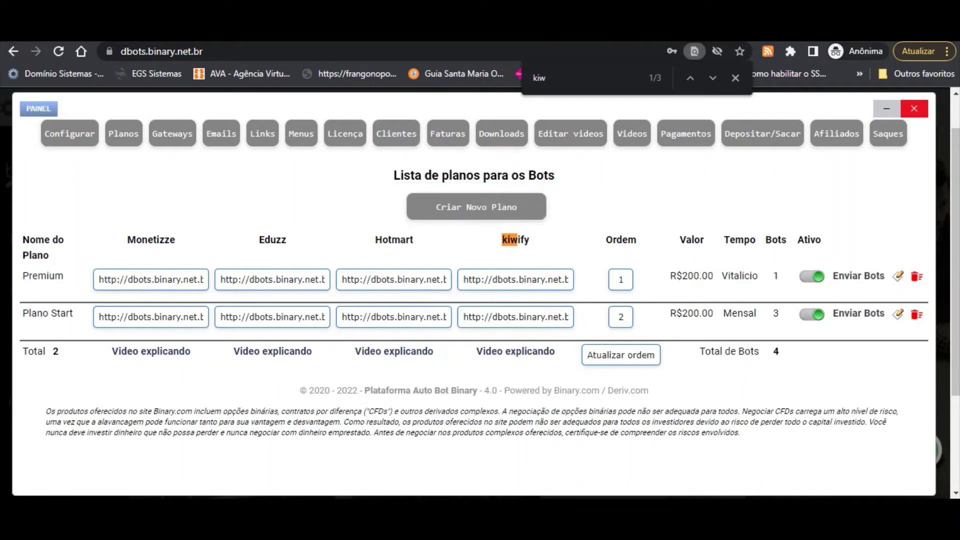
left_click(494, 210)
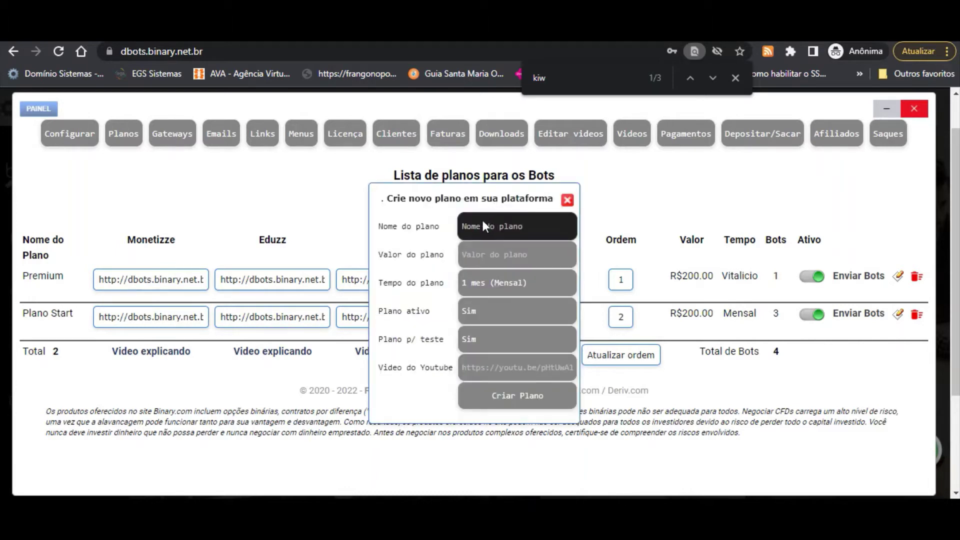
type("Plano Anual")
left_click(482, 249)
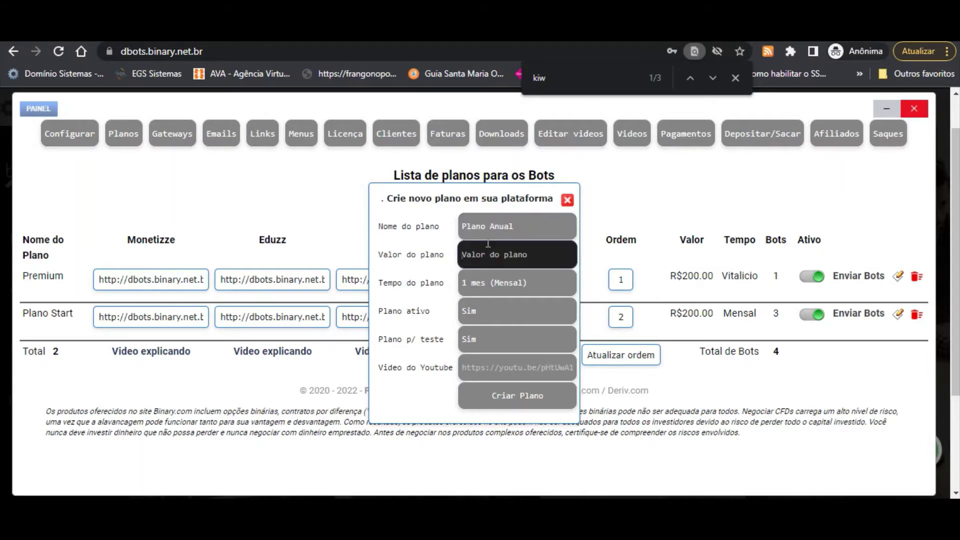
type("1200.00")
left_click(492, 283)
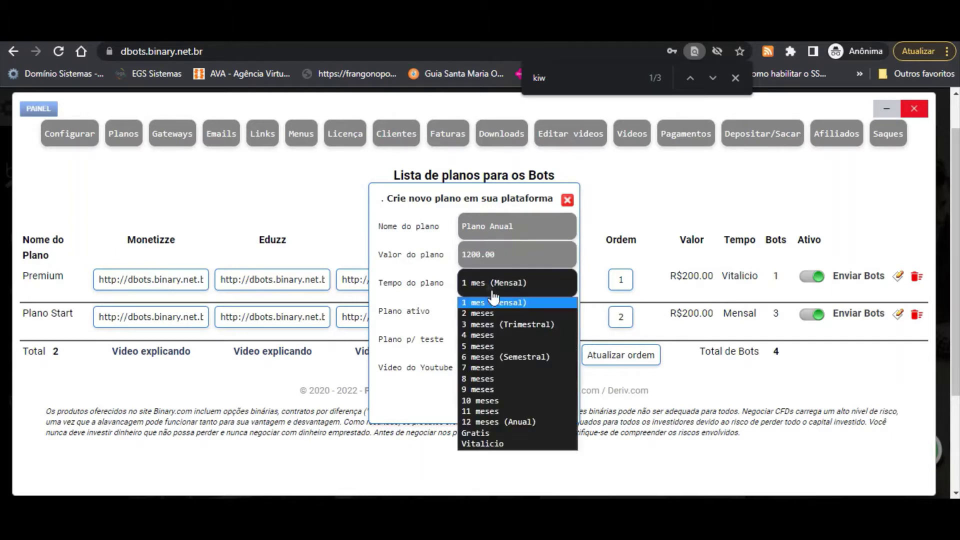
left_click(503, 422)
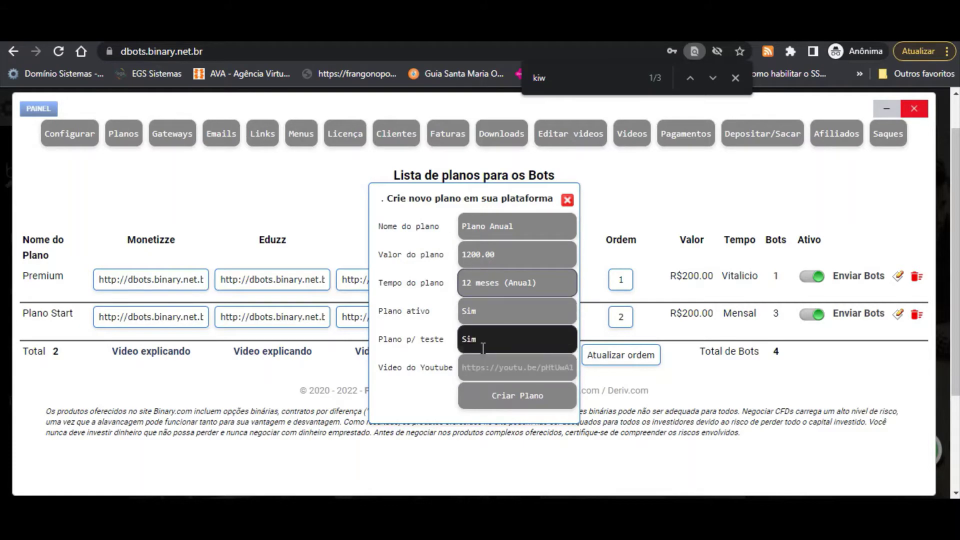
left_click(514, 398)
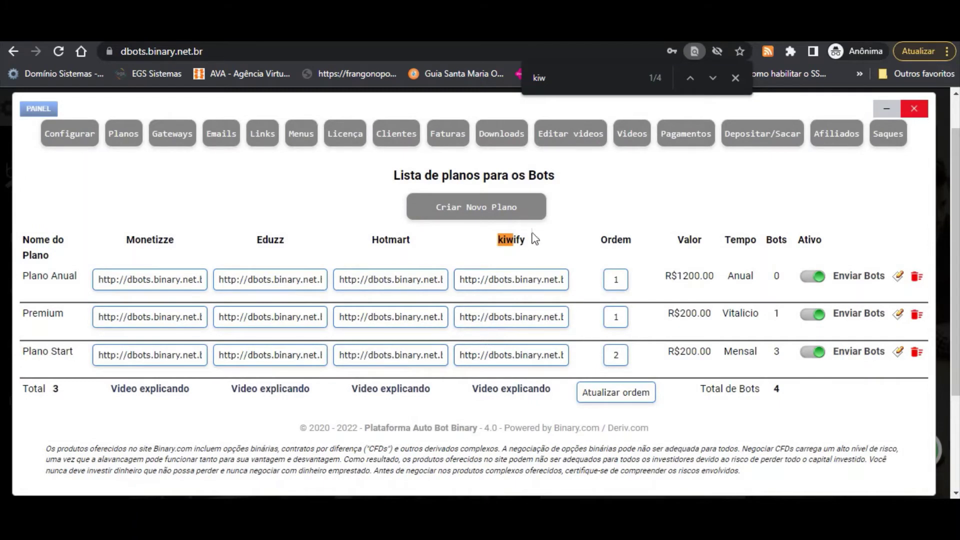
Close the page search, set the order of Plano Anual to 3 and Plano Start to 2, and update the plan order.
left_click(735, 78)
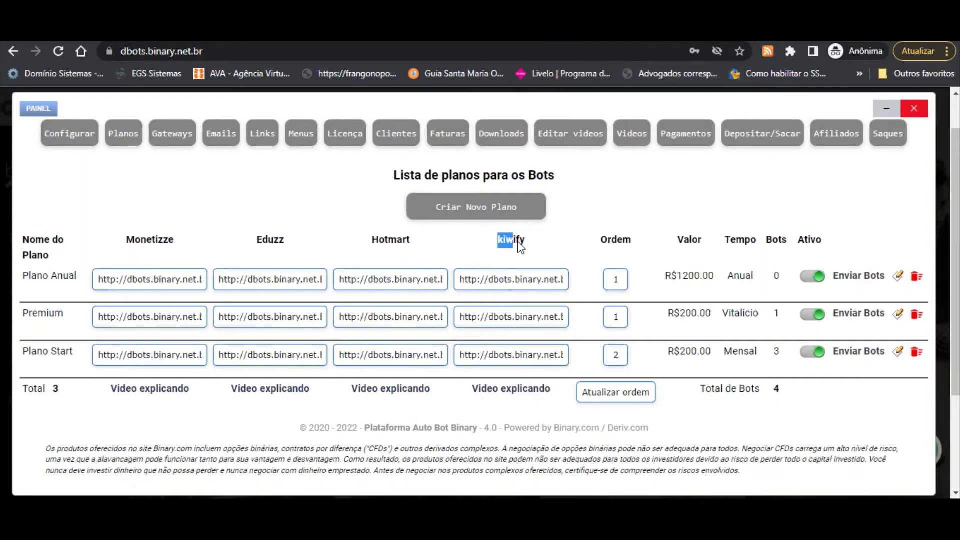
left_click(515, 242)
left_click(520, 279)
double_click(615, 278)
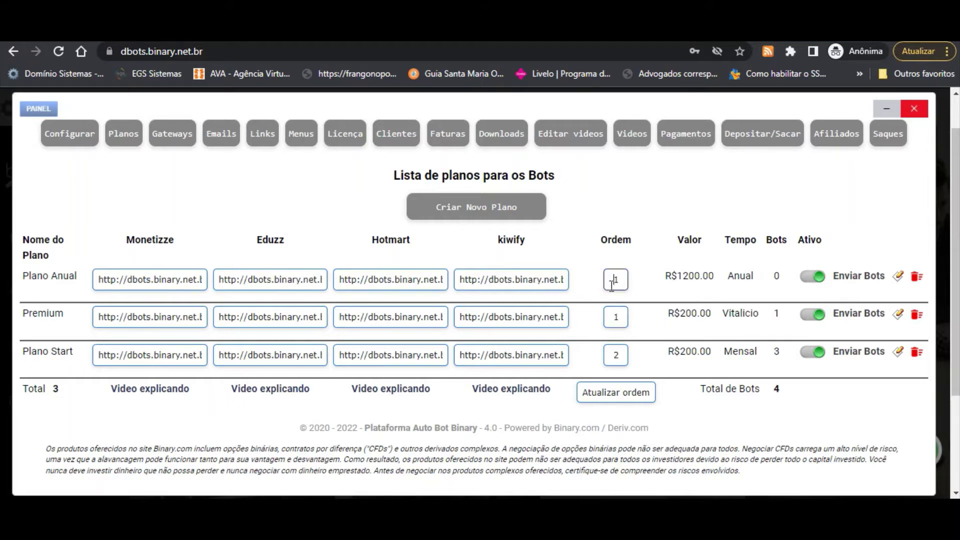
type("2")
double_click(614, 354)
type("3")
double_click(622, 354)
type("2")
left_click(616, 278)
type("3")
left_click(627, 397)
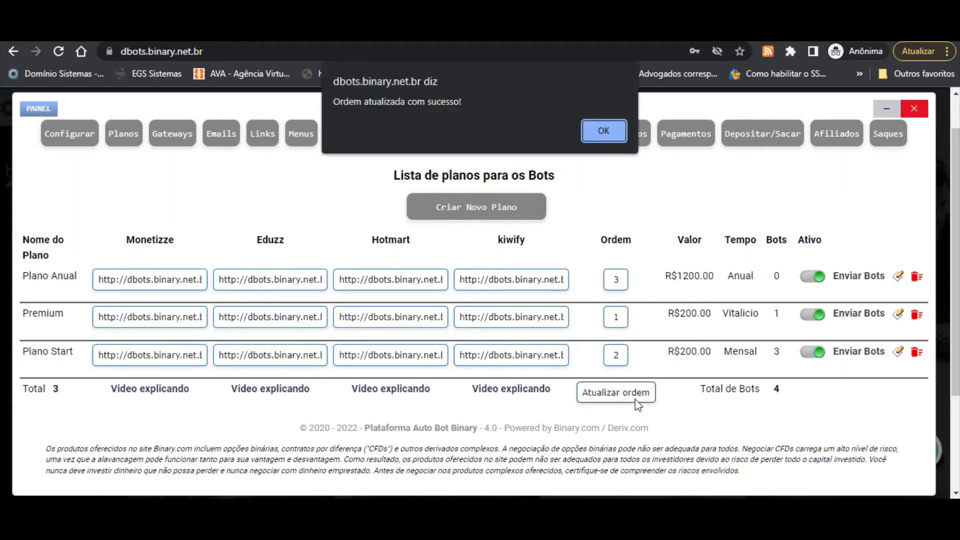
left_click(589, 128)
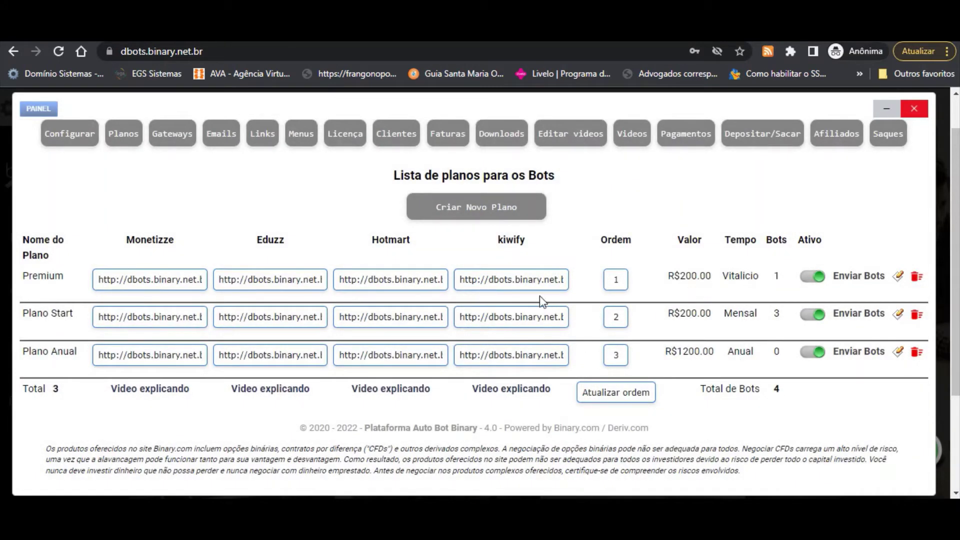
Copy the Premium plan's kiwify link and switch to the Kiwify dashboard's Webhooks app.
triple_click(516, 281)
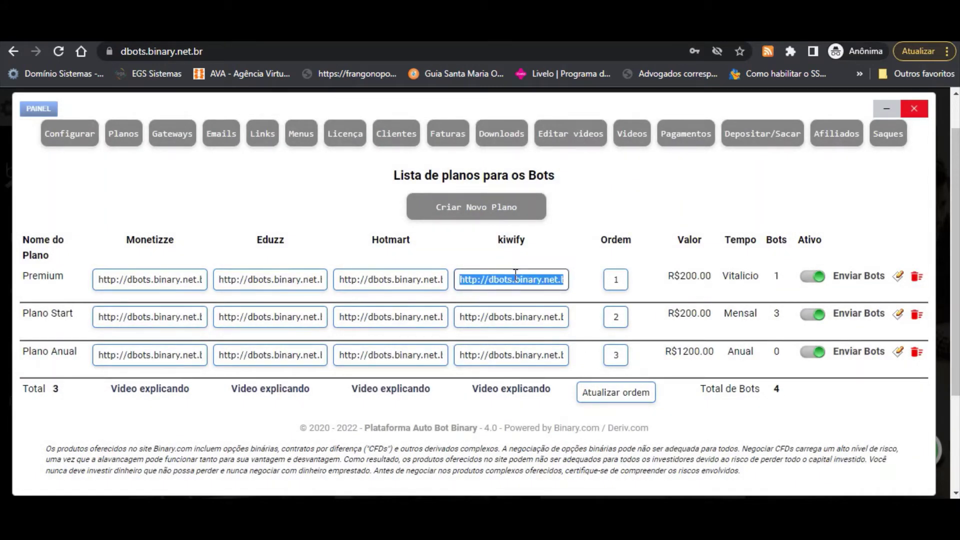
right_click(515, 275)
left_click(551, 330)
key("alt+Tab")
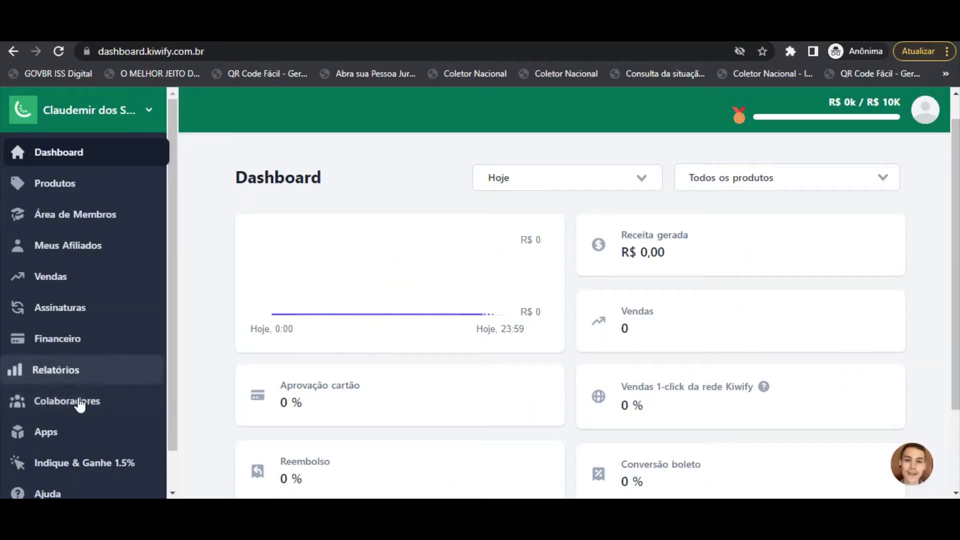
left_click(50, 437)
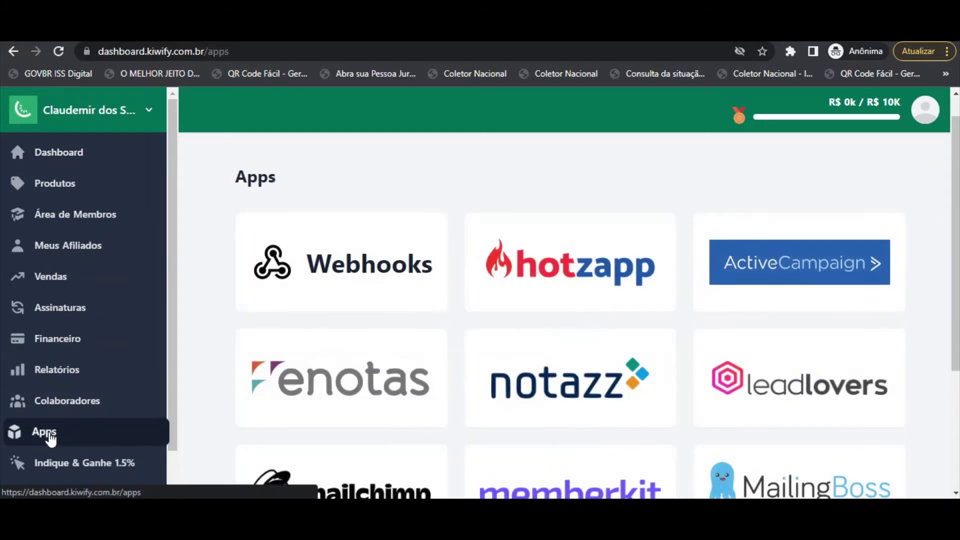
left_click(376, 273)
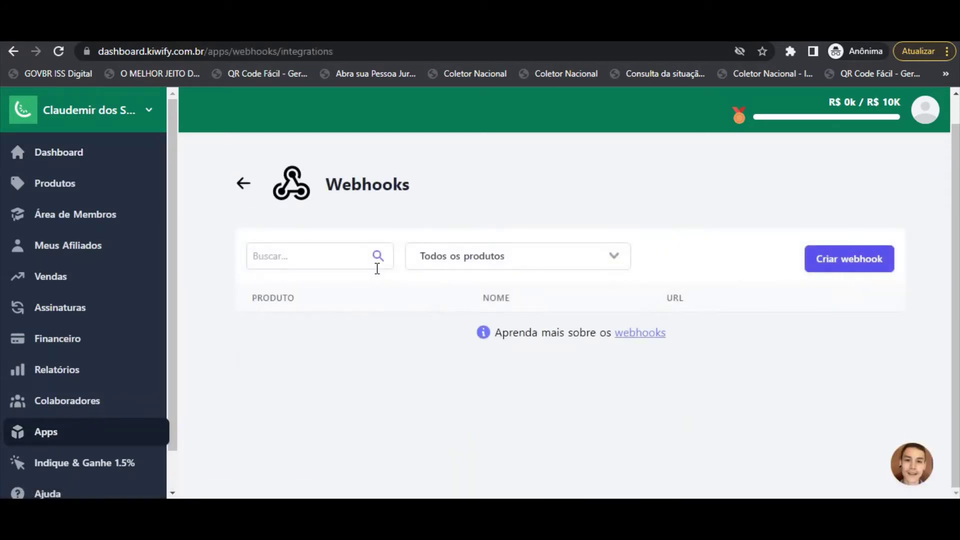
Try to create a webhook named Bot Binary Unico with the copied link as its URL, check its product choices, and reload the page.
left_click(847, 260)
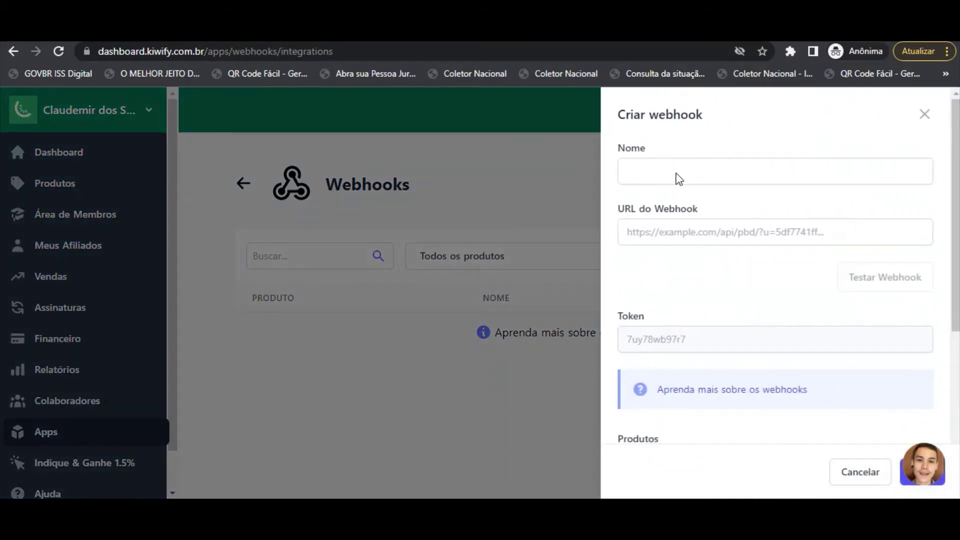
left_click(676, 173)
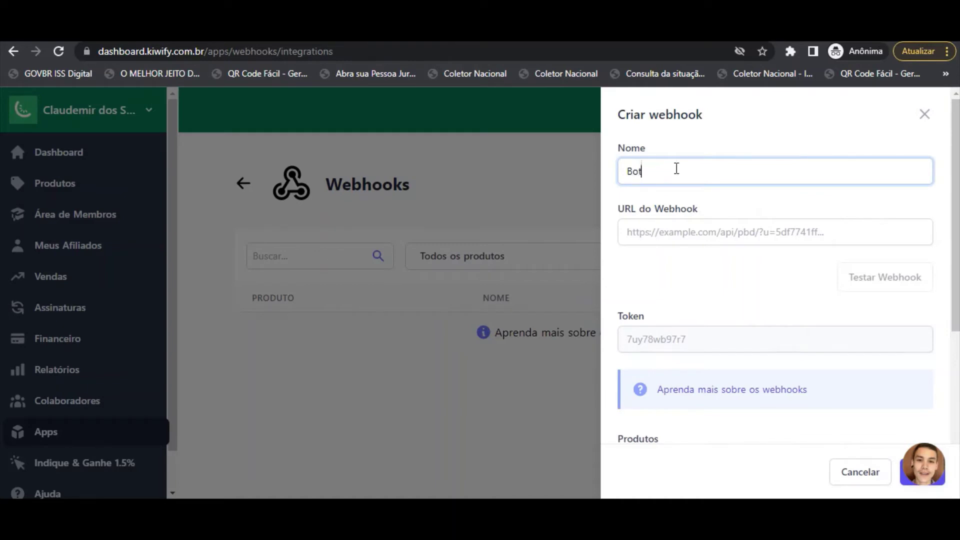
type("Bot Binary Unico")
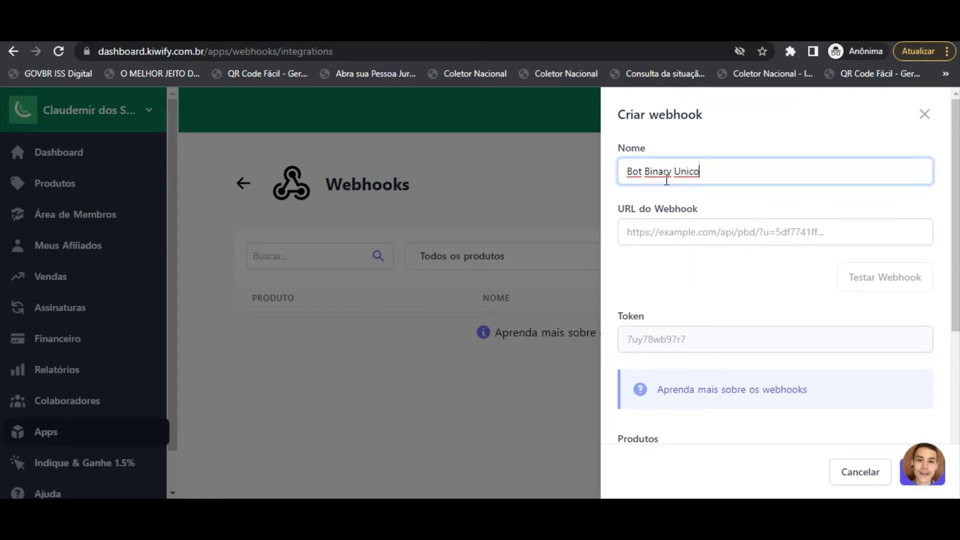
left_click(687, 228)
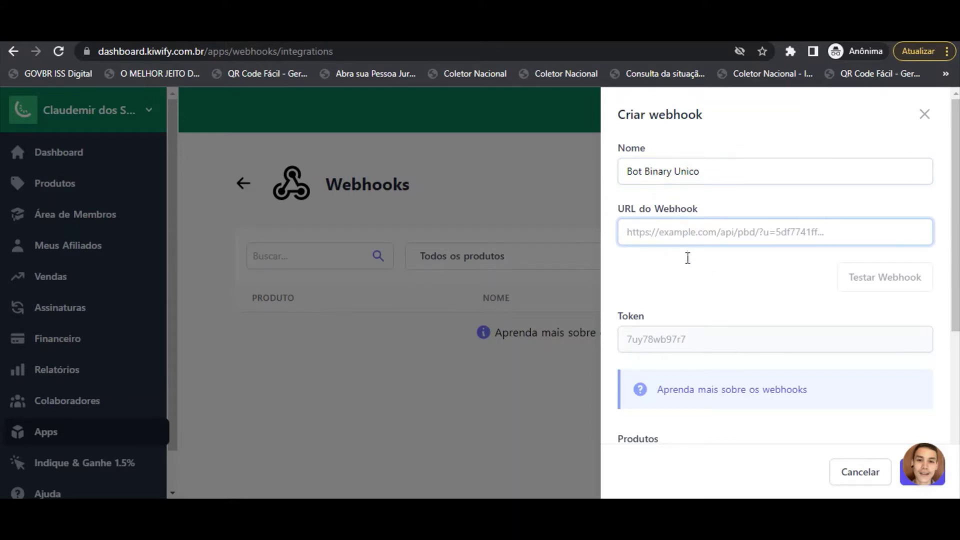
key("ctrl+v")
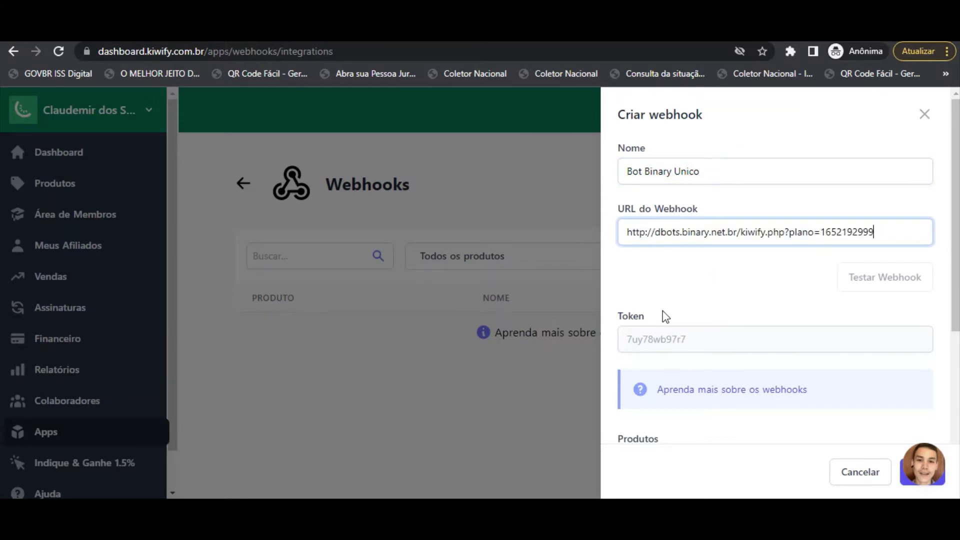
scroll(765, 285, "down", 2)
scroll(766, 278, "down", 1)
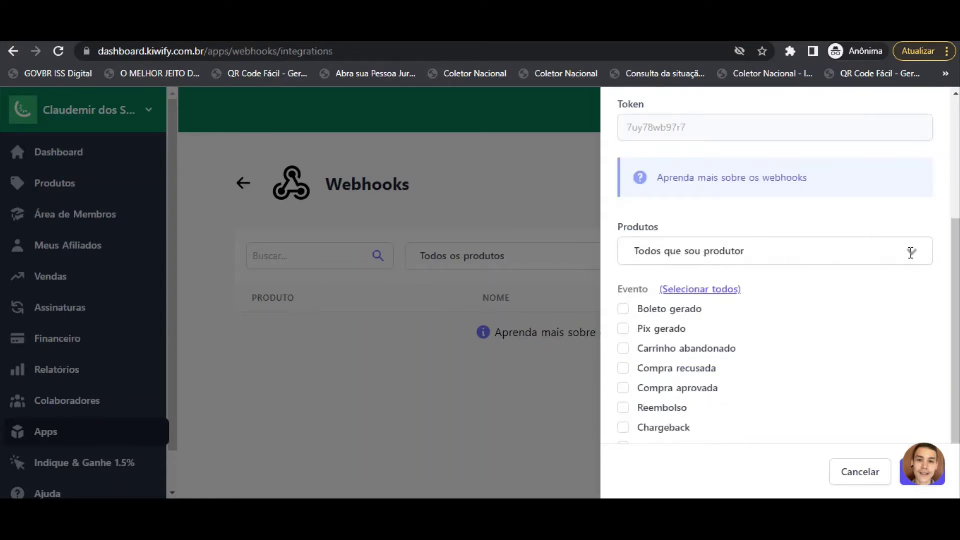
left_click(910, 252)
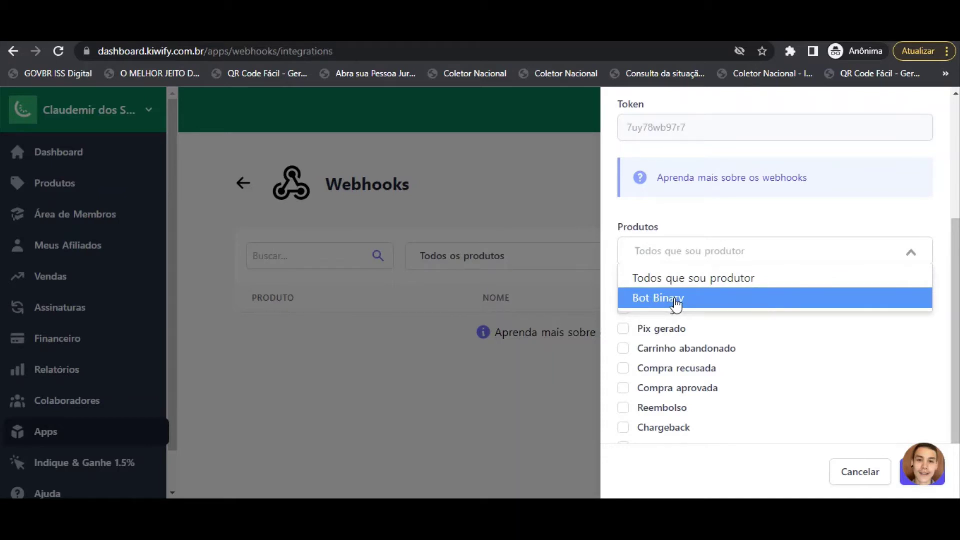
key("Up")
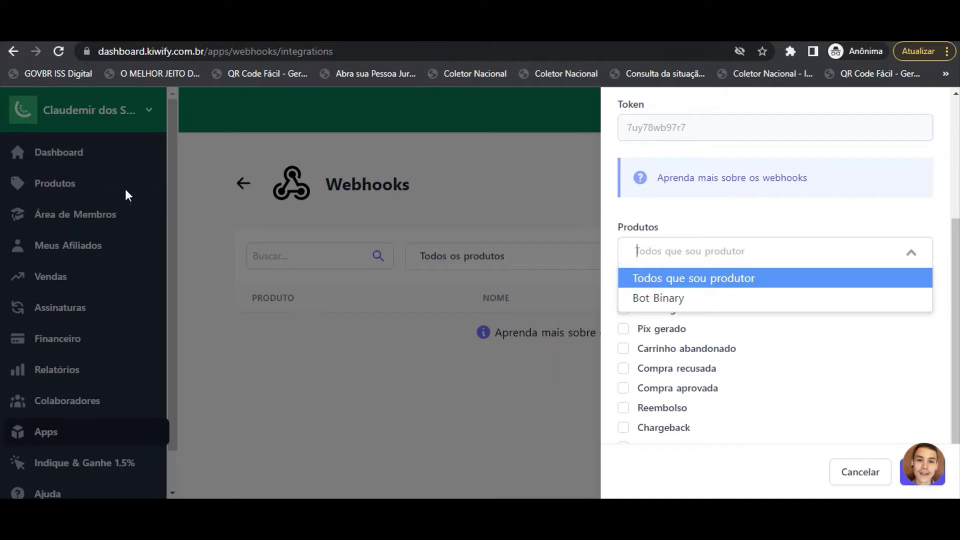
left_click(58, 51)
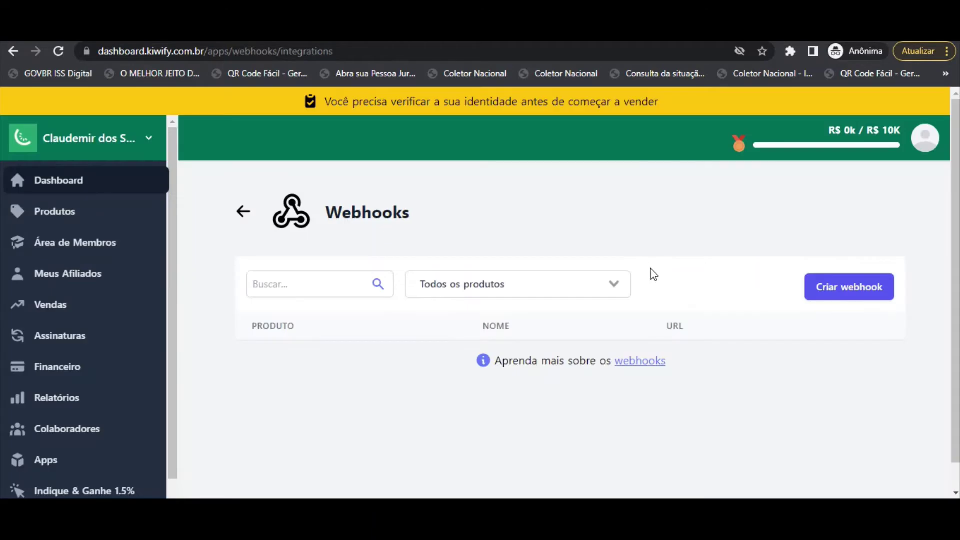
Start a new webhook again and examine which products it can be assigned to.
left_click(846, 292)
scroll(705, 335, "down", 3)
scroll(705, 335, "down", 3)
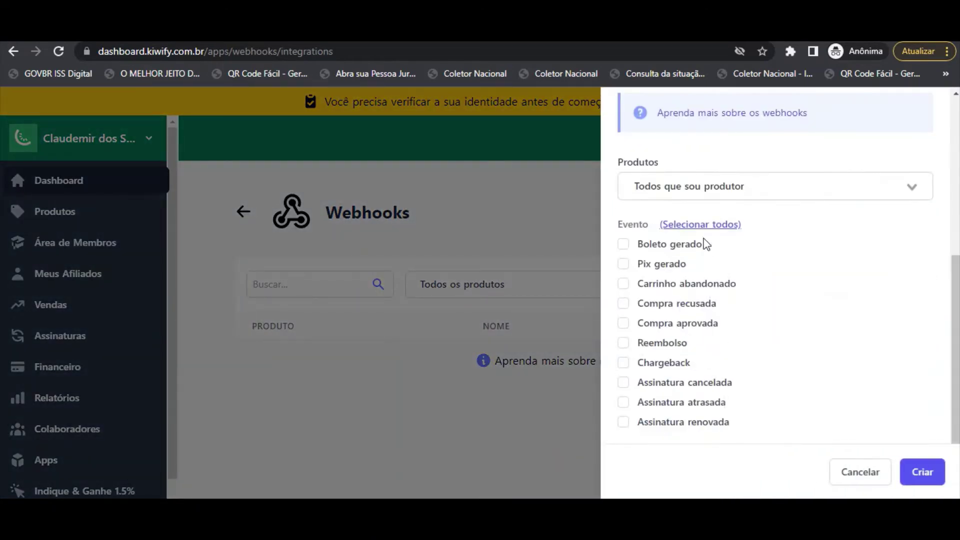
left_click(693, 186)
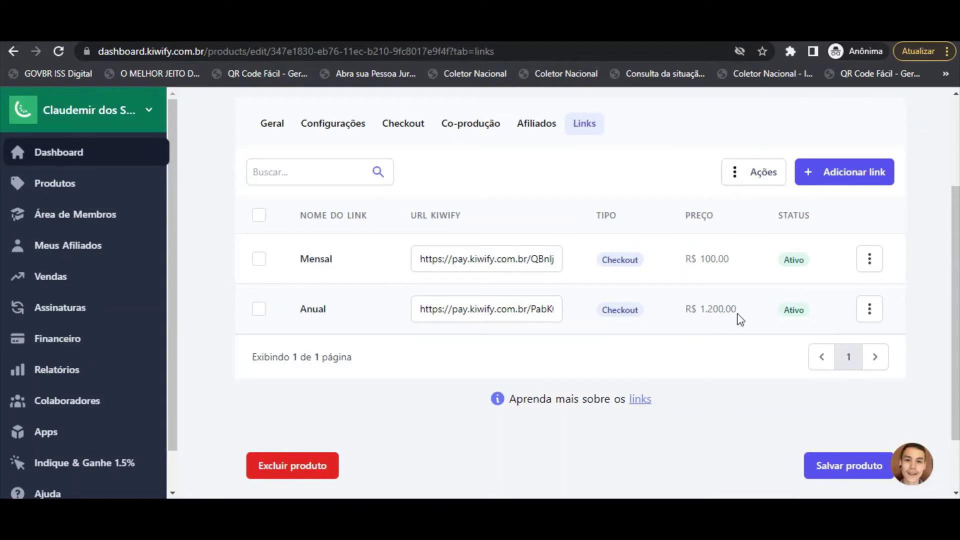
Try to delete the Anual checkout link from the subscription product's links and dismiss the confirmation.
left_click(869, 309)
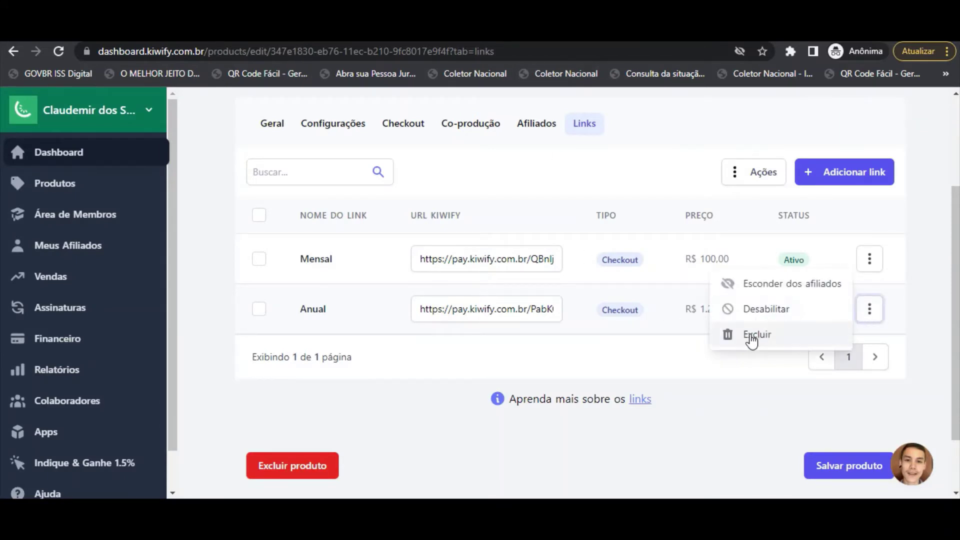
left_click(750, 336)
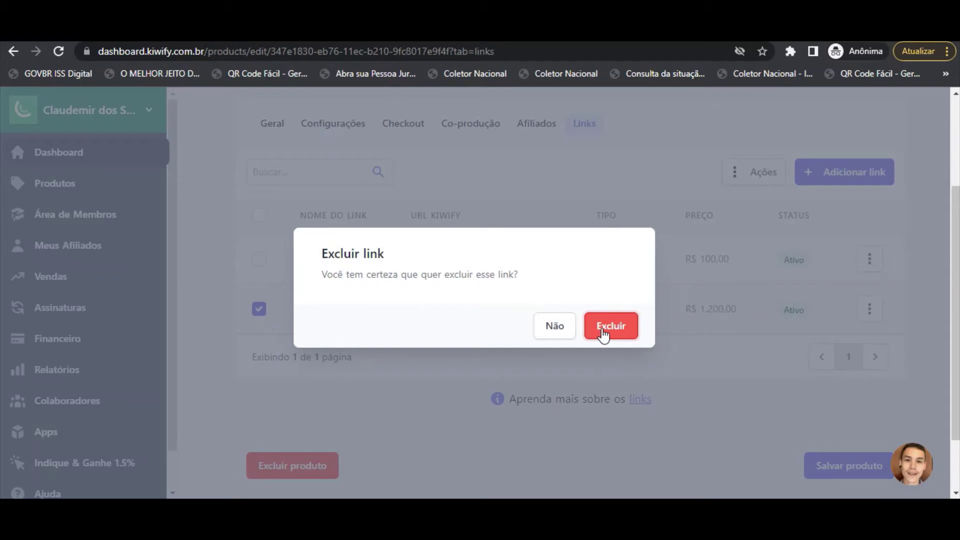
left_click(607, 329)
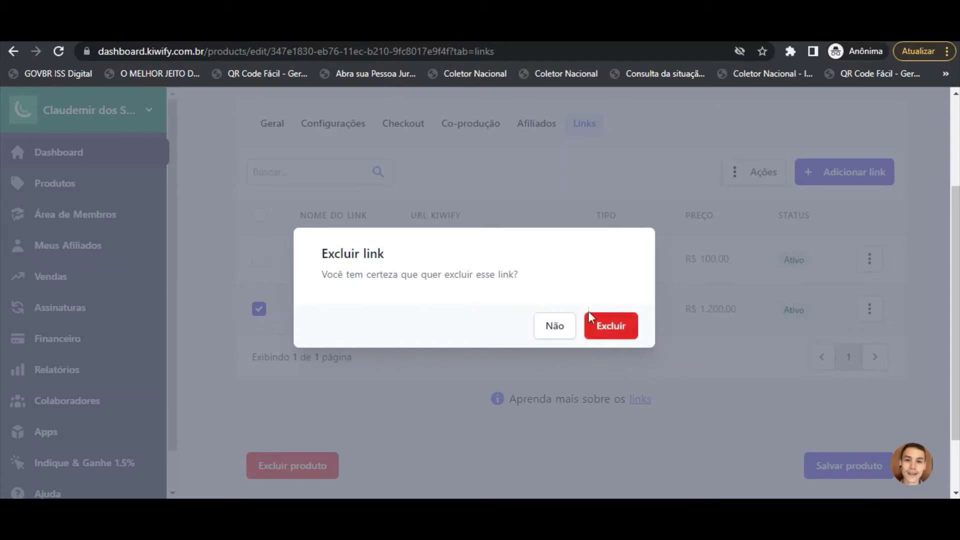
left_click(624, 337)
left_click(567, 331)
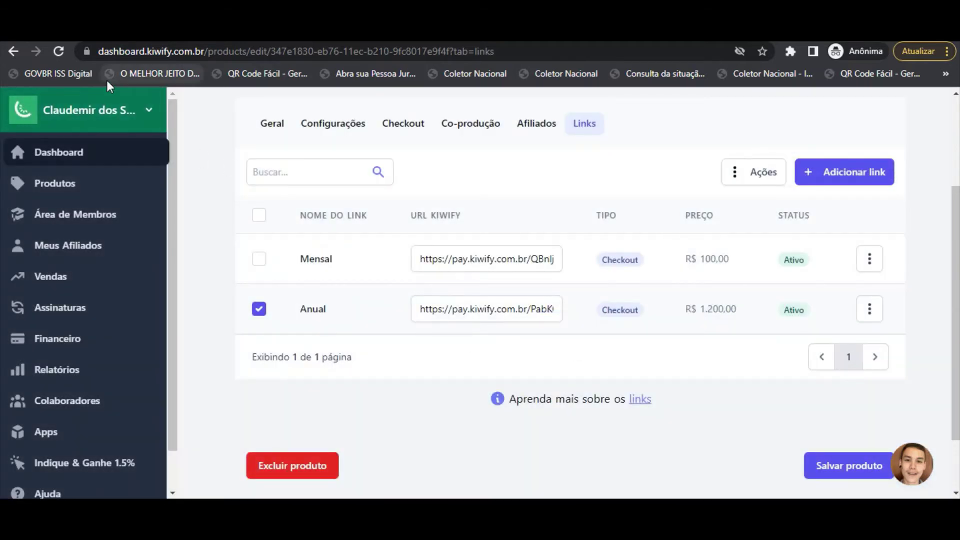
Reload the subscription product's links, try again to delete the Anual checkout link, and dismiss the confirmation.
left_click(59, 51)
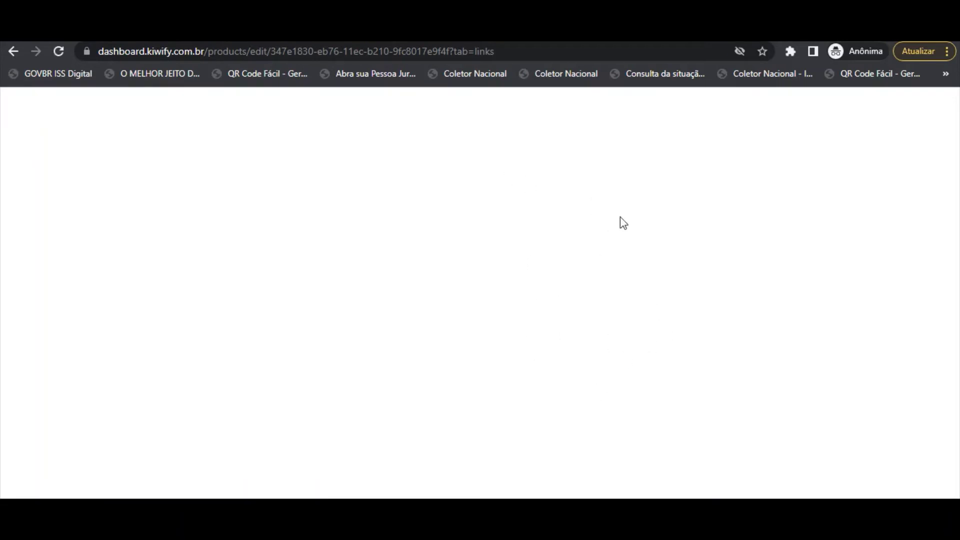
scroll(490, 302, "down", 2)
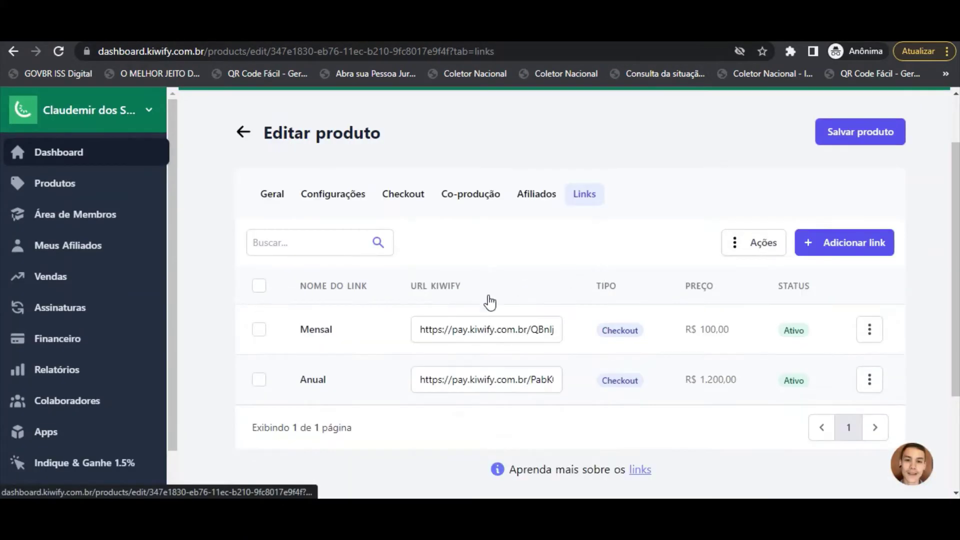
left_click(867, 381)
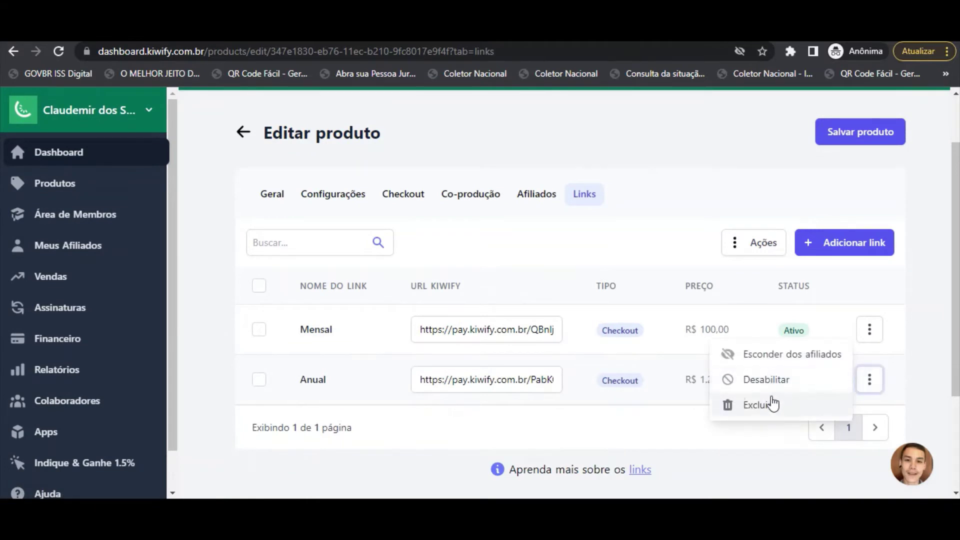
left_click(772, 404)
left_click(618, 325)
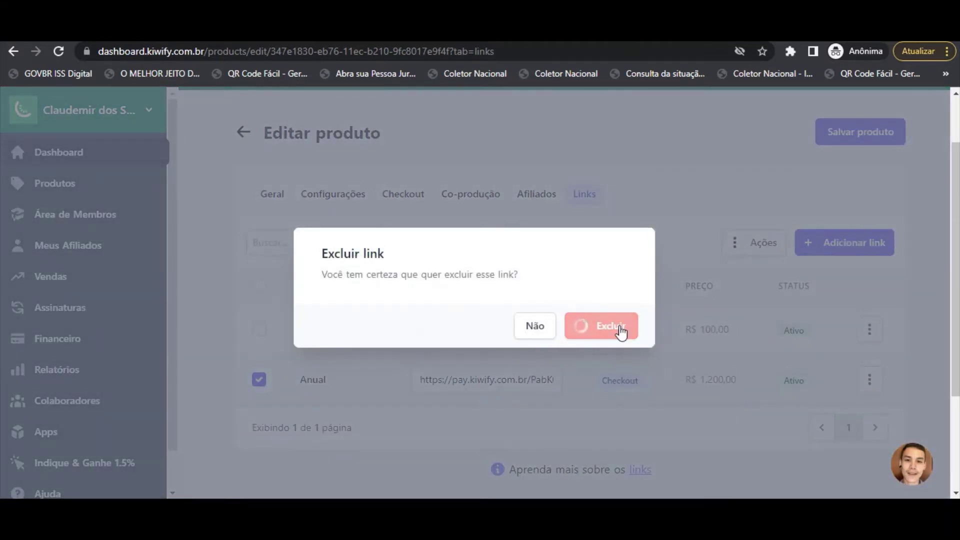
left_click(620, 331)
left_click(618, 330)
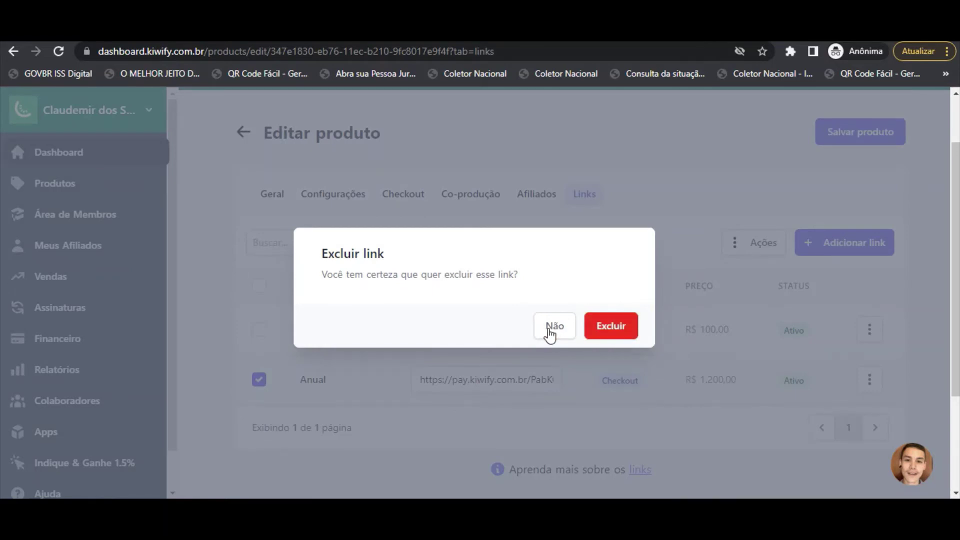
left_click(553, 326)
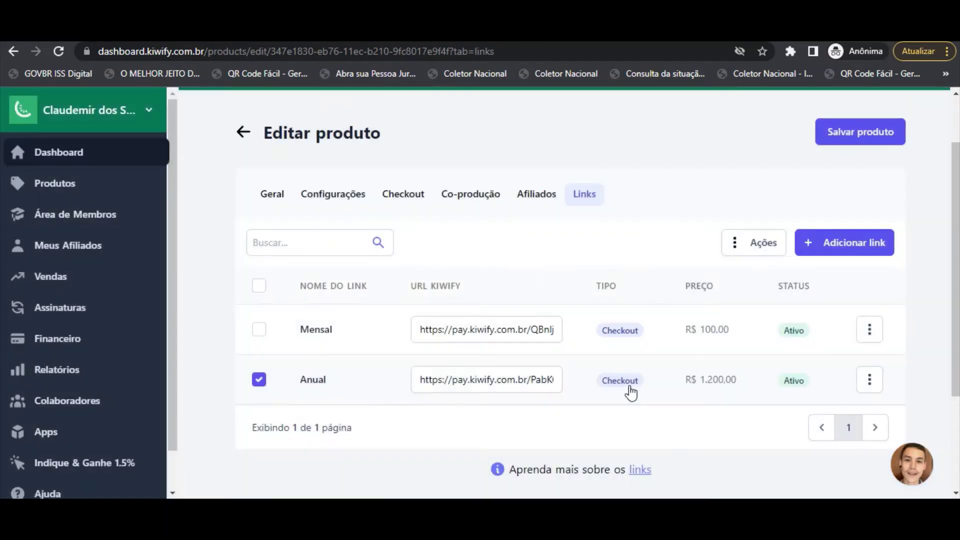
Disable the Anual checkout link in the subscription product's links.
left_click(869, 379)
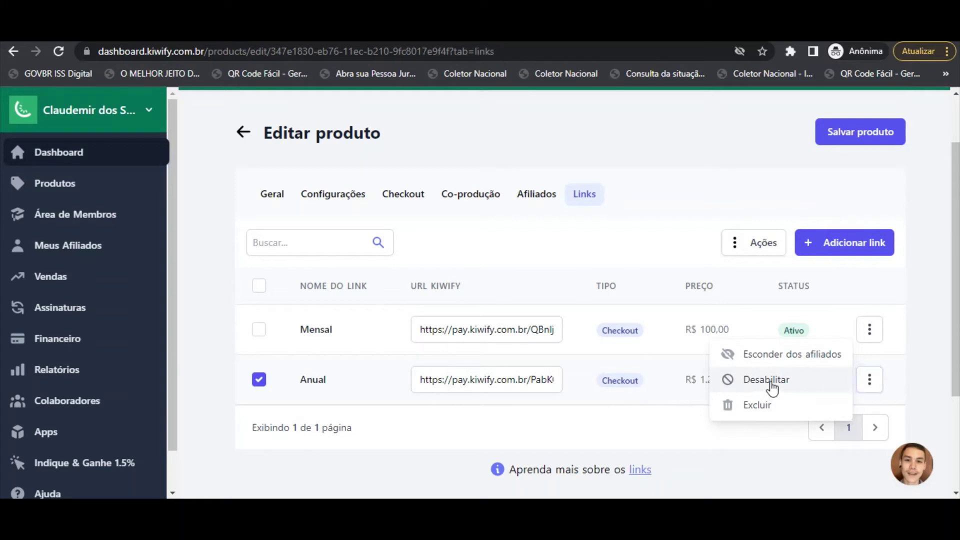
left_click(770, 384)
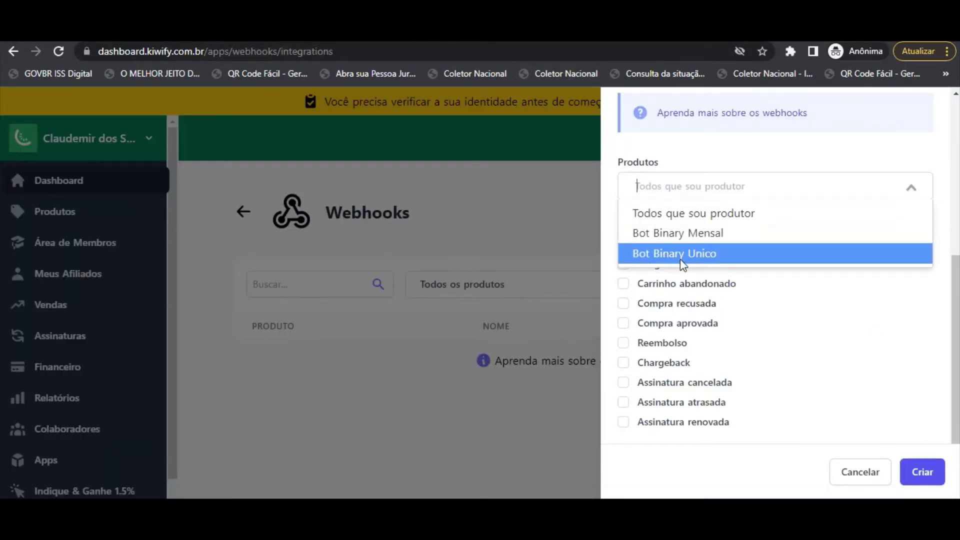
left_click(696, 255)
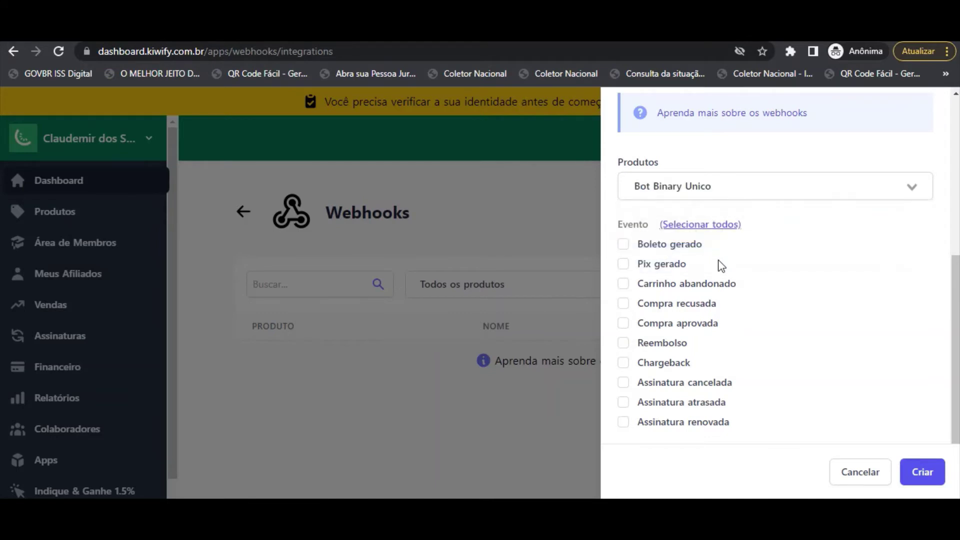
scroll(754, 283, "up", 5)
left_click(688, 231)
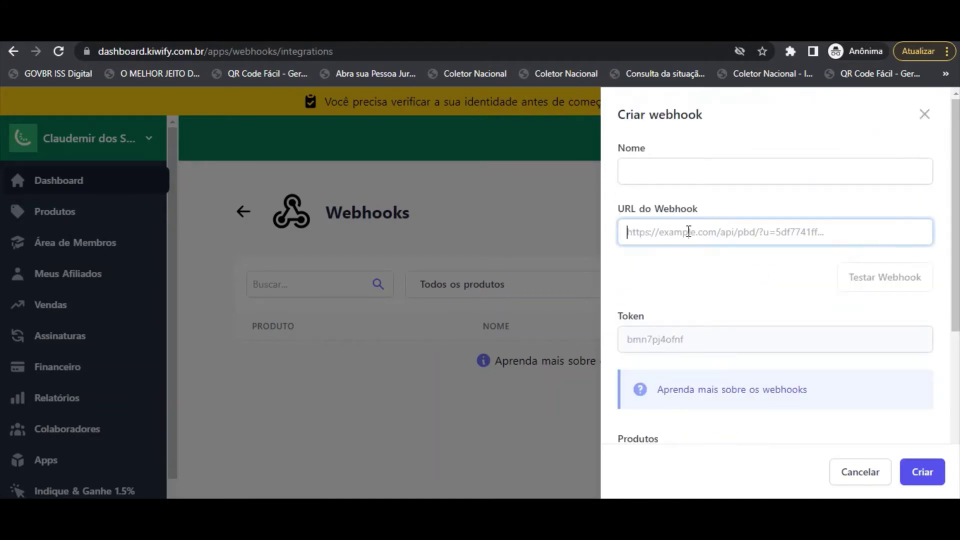
key("ctrl+v")
left_click(685, 173)
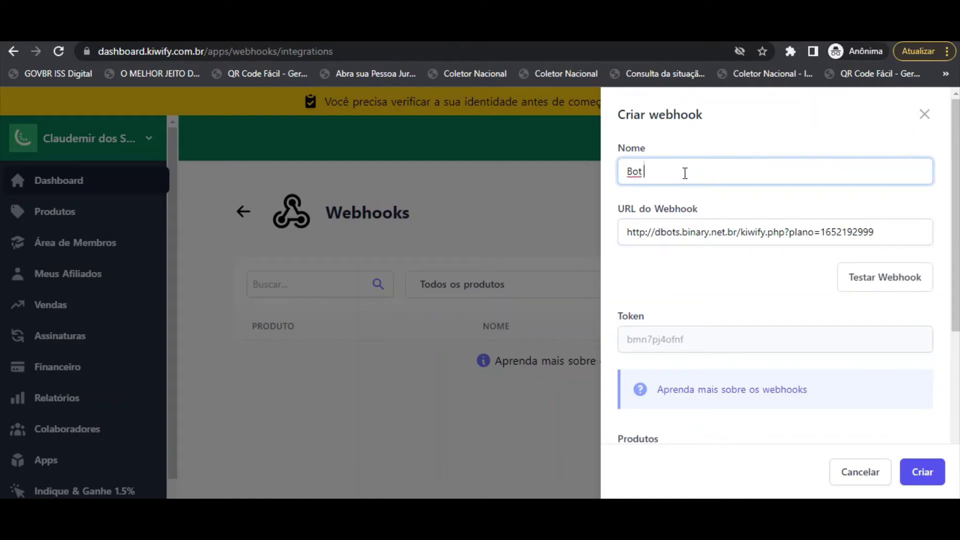
type("Bot Binary Unico")
Select the webhook events Compra aprovada, Reembolso, Chargeback, Assinatura cancelada and Assinatura renovada.
scroll(722, 223, "down", 5)
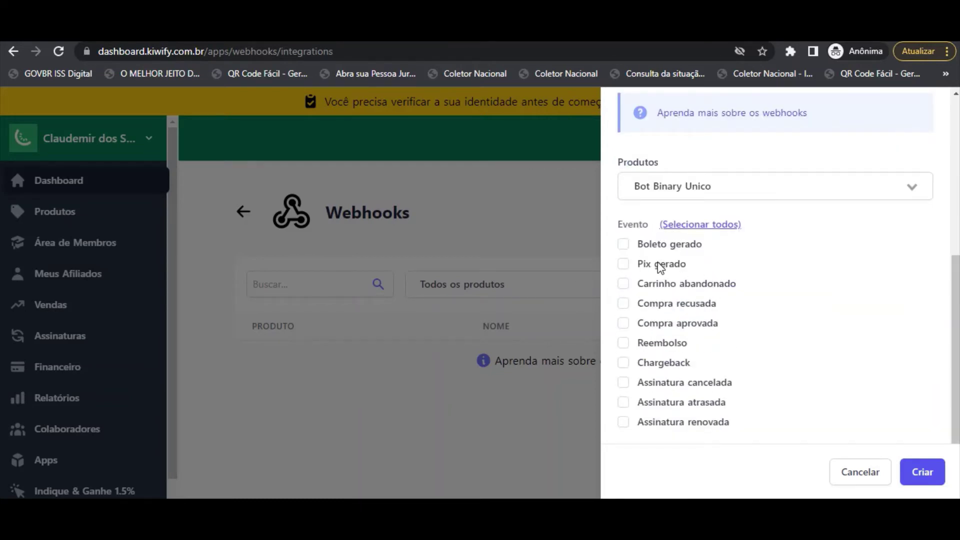
left_click(626, 325)
left_click(625, 344)
left_click(624, 364)
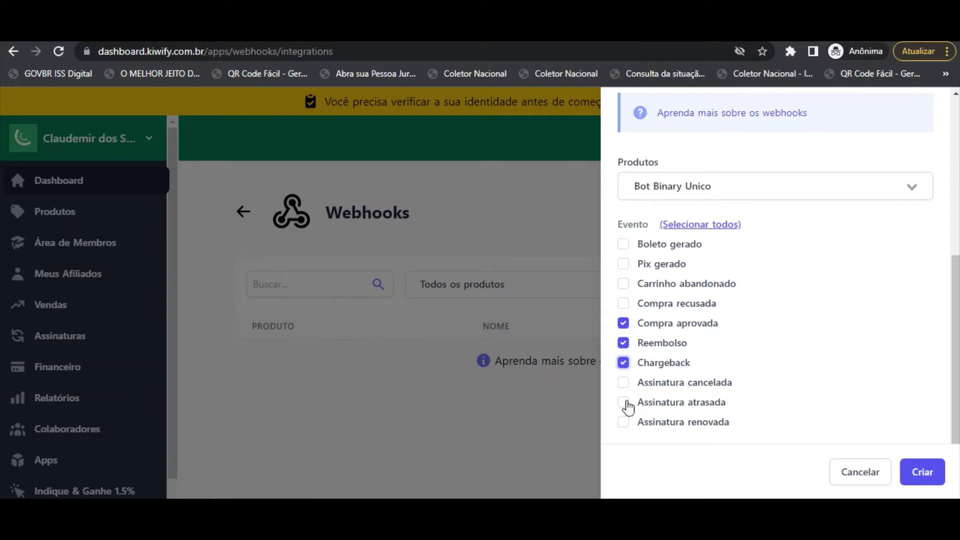
left_click(624, 383)
left_click(624, 423)
Send a test of the new webhook using the Compra aprovada event.
scroll(797, 325, "up", 5)
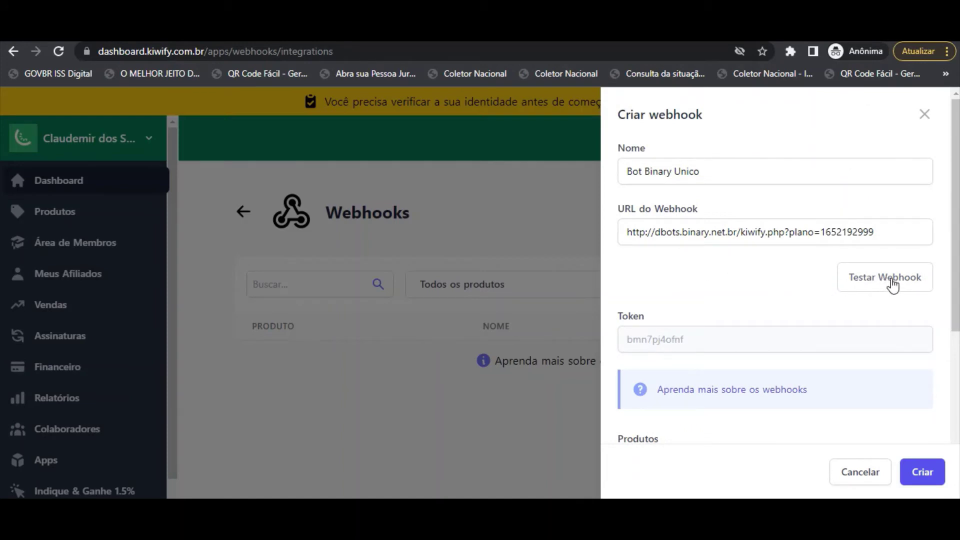
left_click(892, 283)
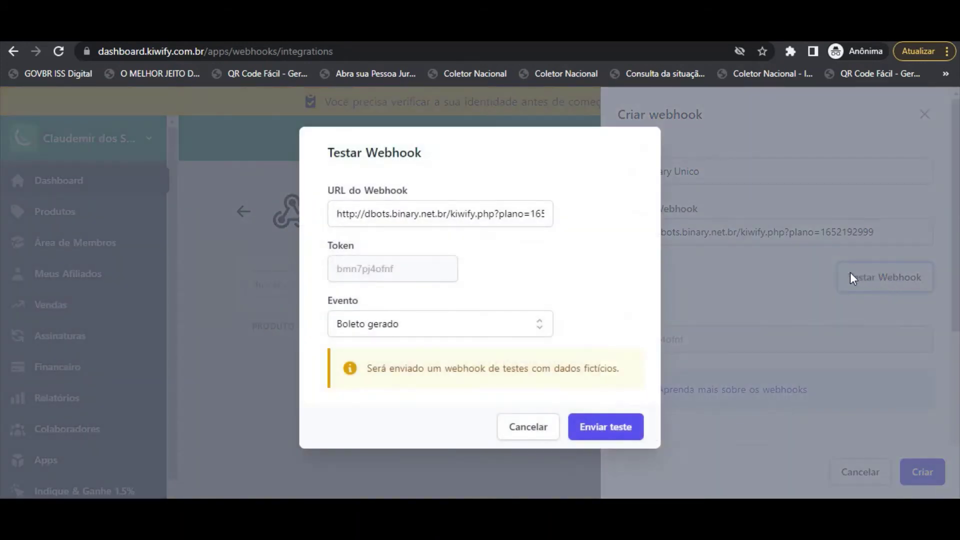
left_click(407, 331)
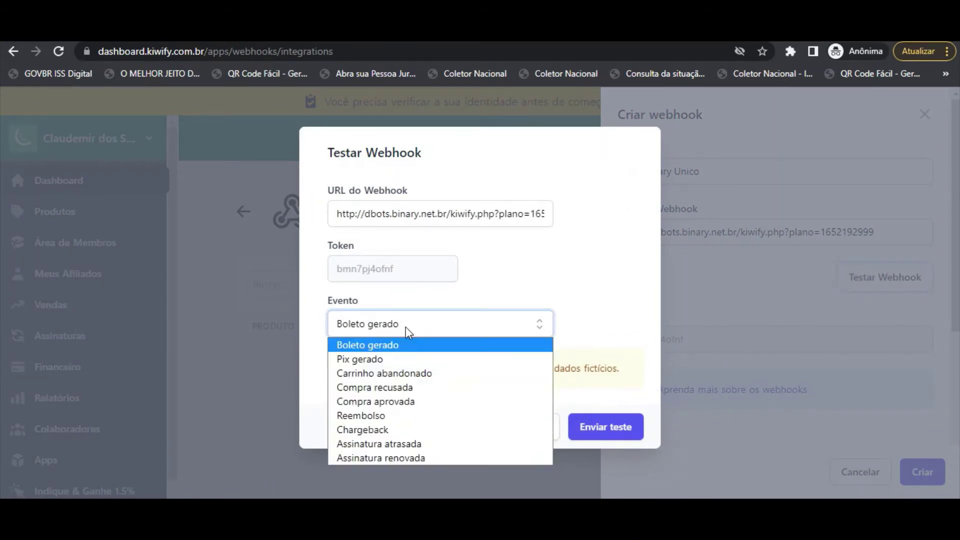
left_click(403, 403)
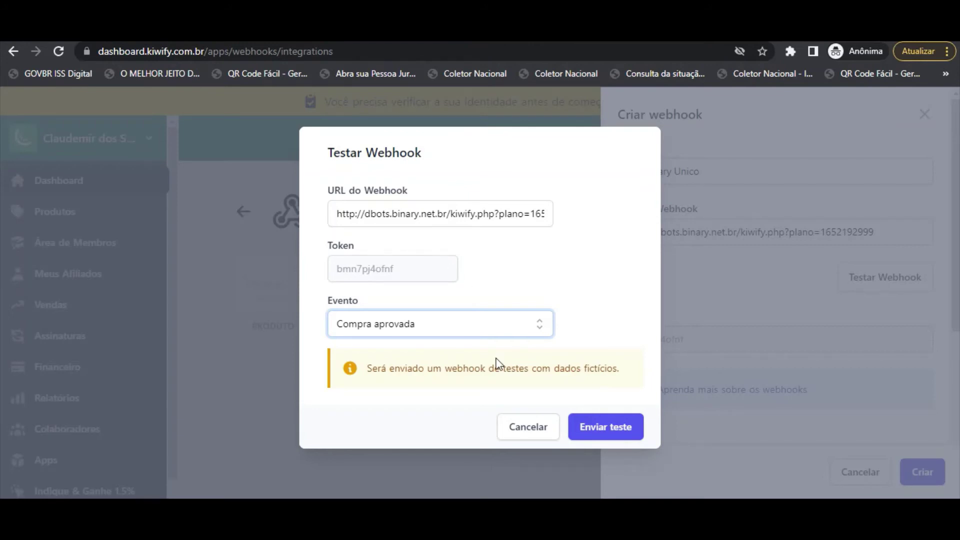
left_click(605, 430)
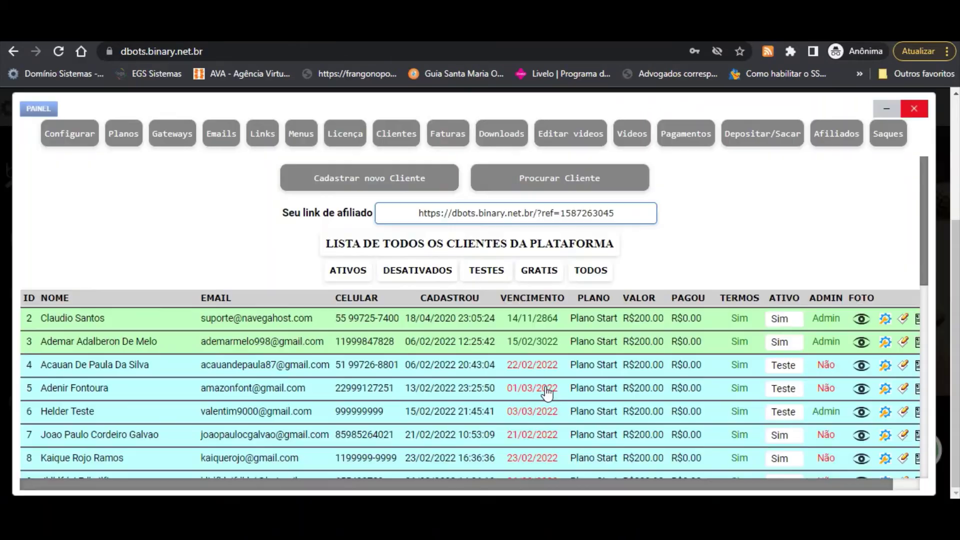
Reload the client list in the AUTOBOT platform and examine the newest client's registration, plan, expiry and status.
left_click(384, 139)
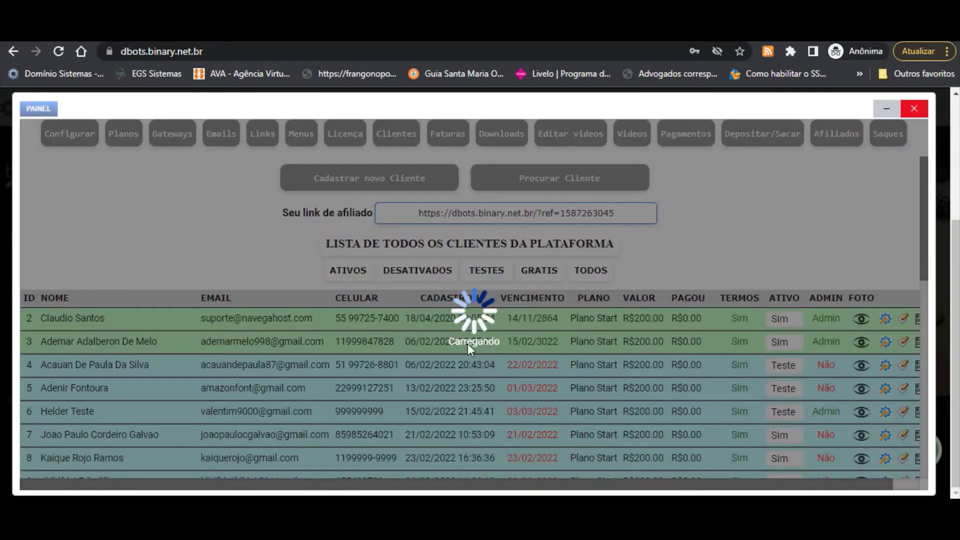
scroll(549, 366, "down", 7)
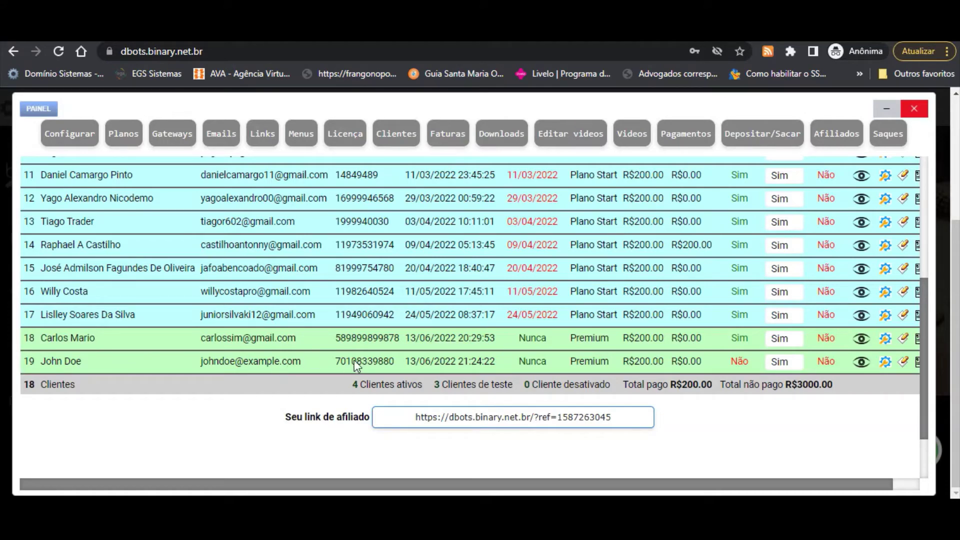
scroll(352, 380, "up", 7)
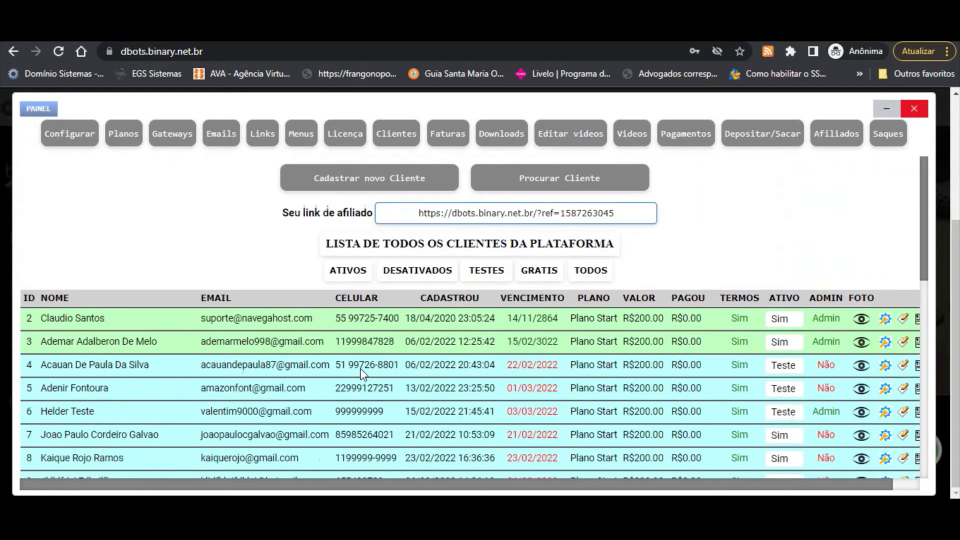
scroll(358, 368, "down", 6)
scroll(358, 367, "down", 3)
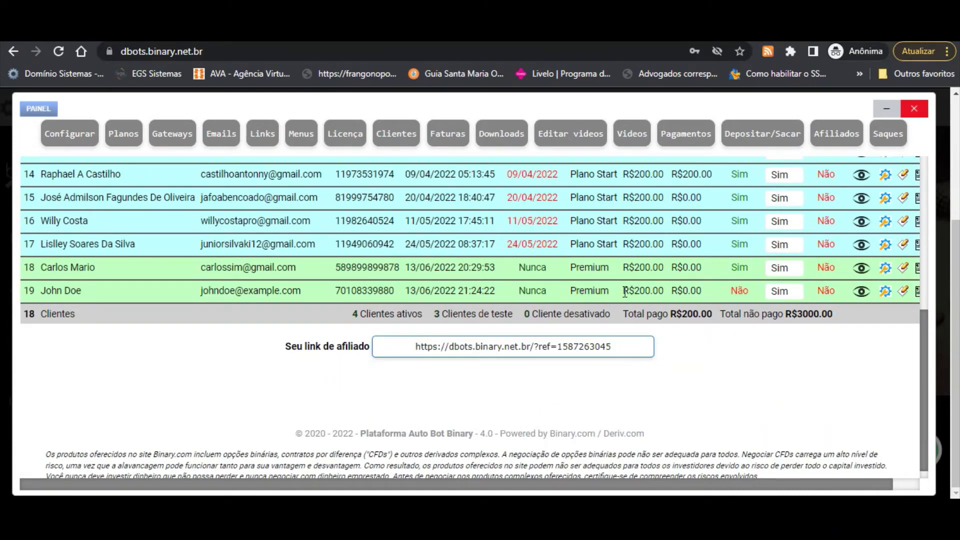
scroll(532, 296, "up", 8)
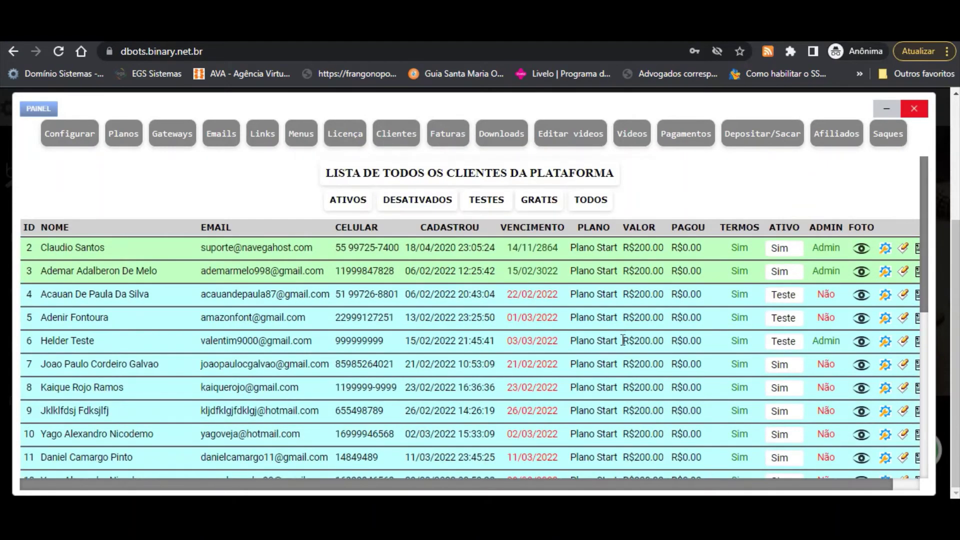
scroll(622, 345, "down", 7)
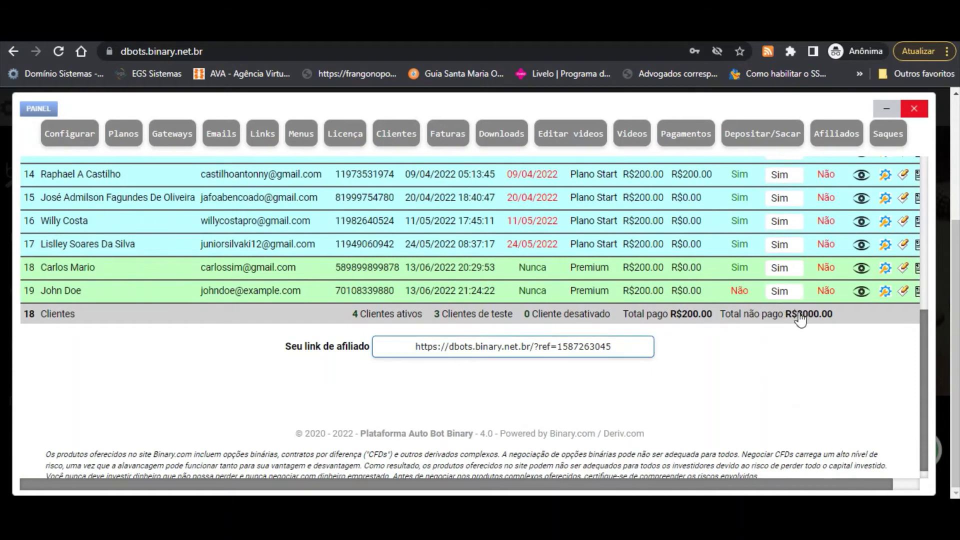
scroll(831, 334, "up", 8)
scroll(829, 334, "down", 6)
scroll(812, 357, "down", 2)
scroll(583, 401, "up", 8)
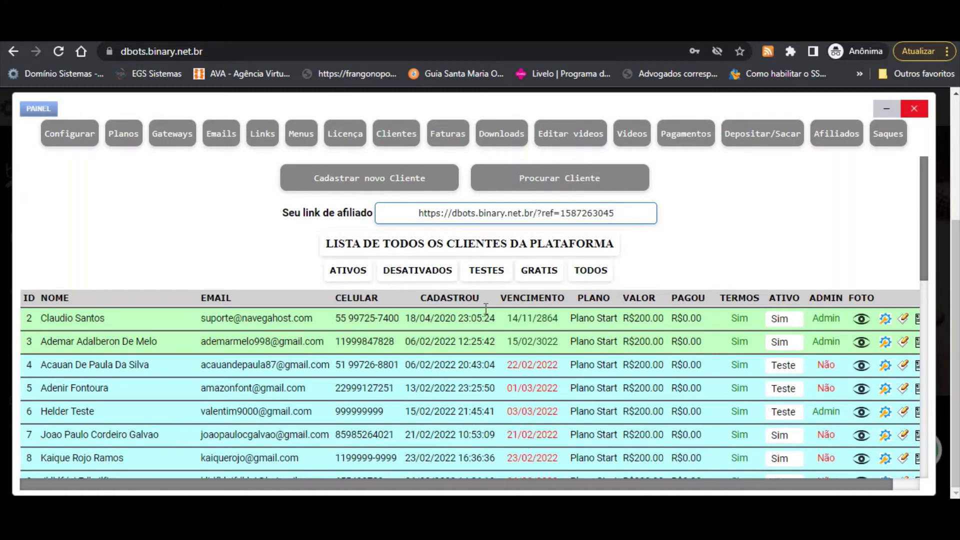
scroll(488, 315, "down", 8)
scroll(492, 339, "down", 1)
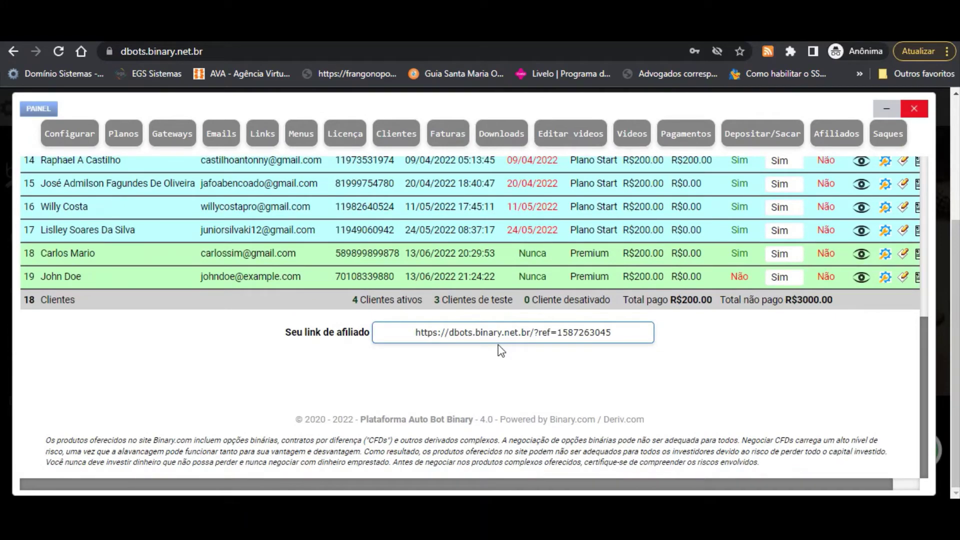
Switch to Gmail, open the newest Cadastro Completo na D Bot message, and read the client's access details and platform link.
key("alt+Tab")
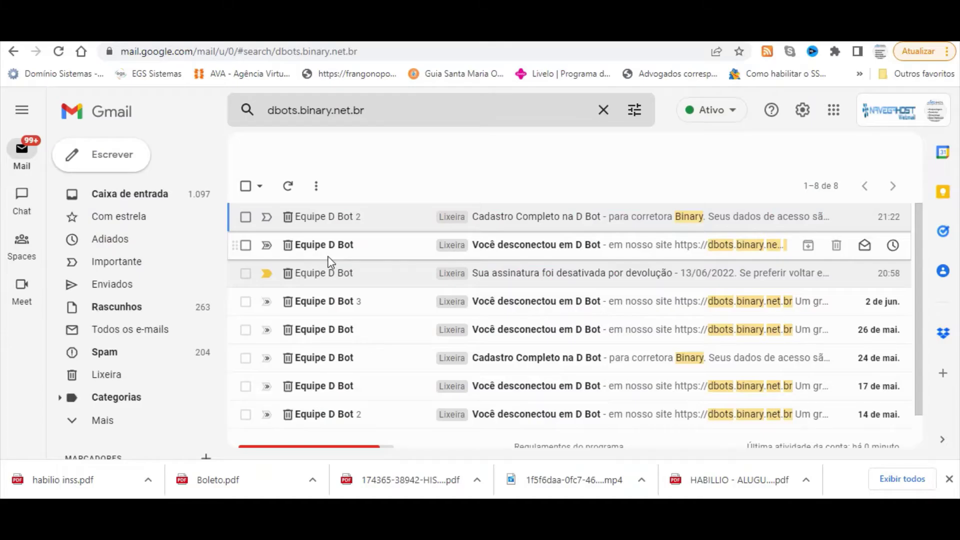
left_click(345, 217)
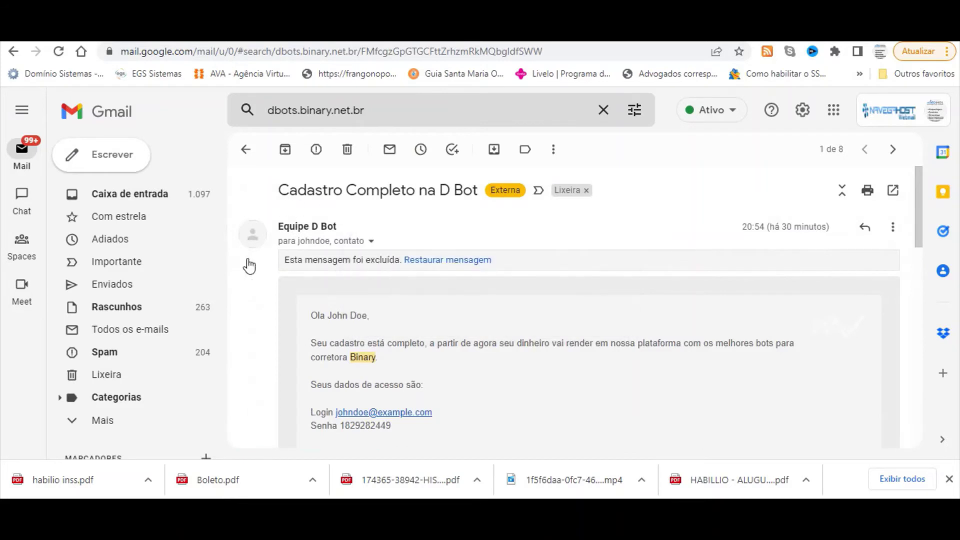
scroll(519, 314, "down", 1)
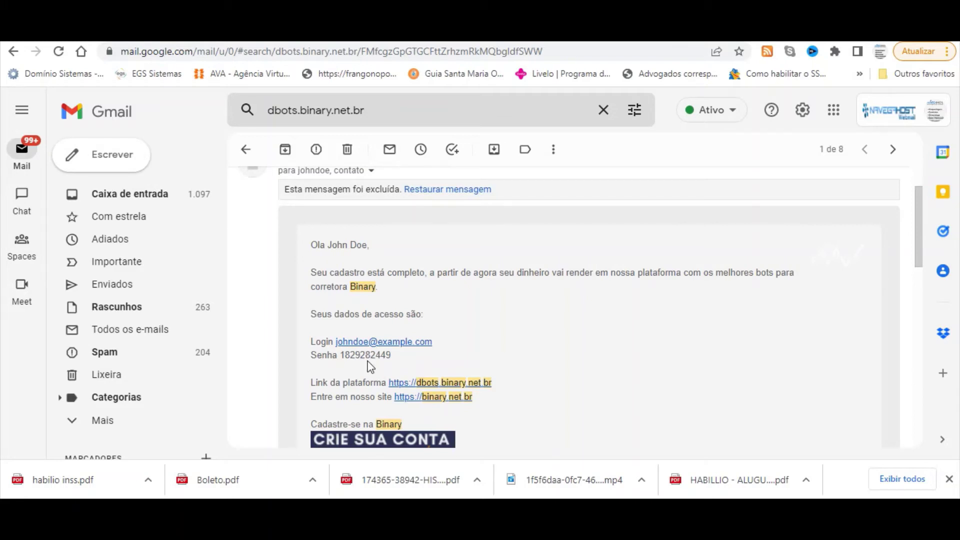
scroll(362, 365, "down", 1)
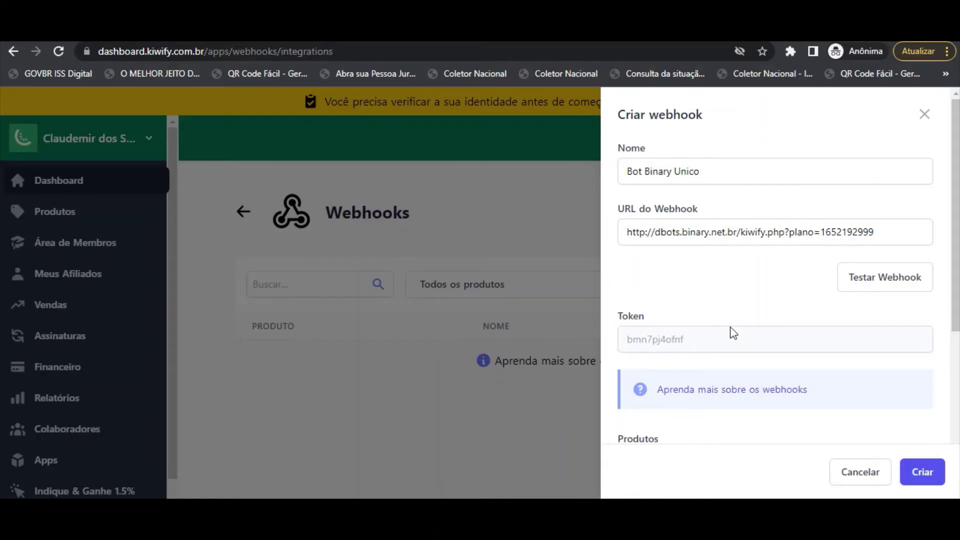
Send a test of the Bot Binary Unico webhook using the Reembolso event and return to the AUTOBOT client list.
left_click(879, 282)
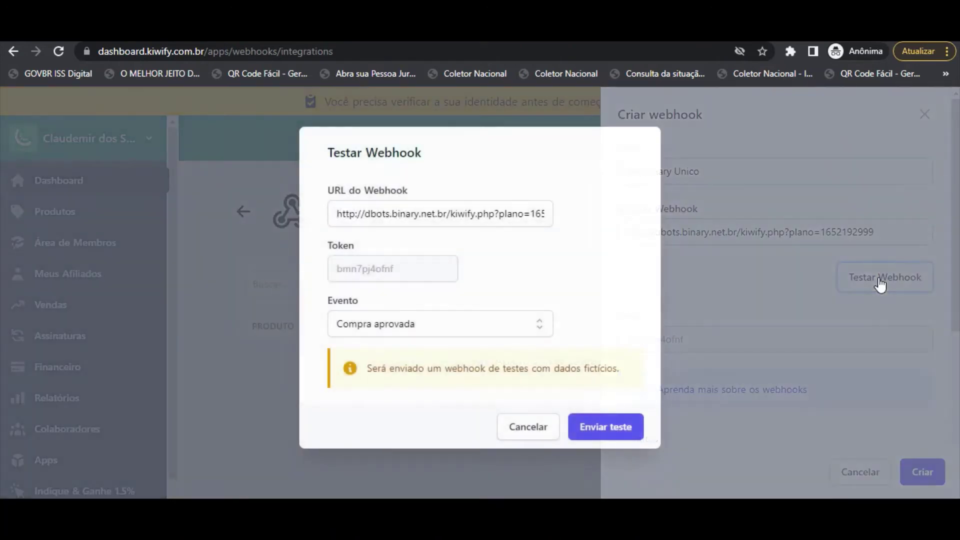
left_click(377, 329)
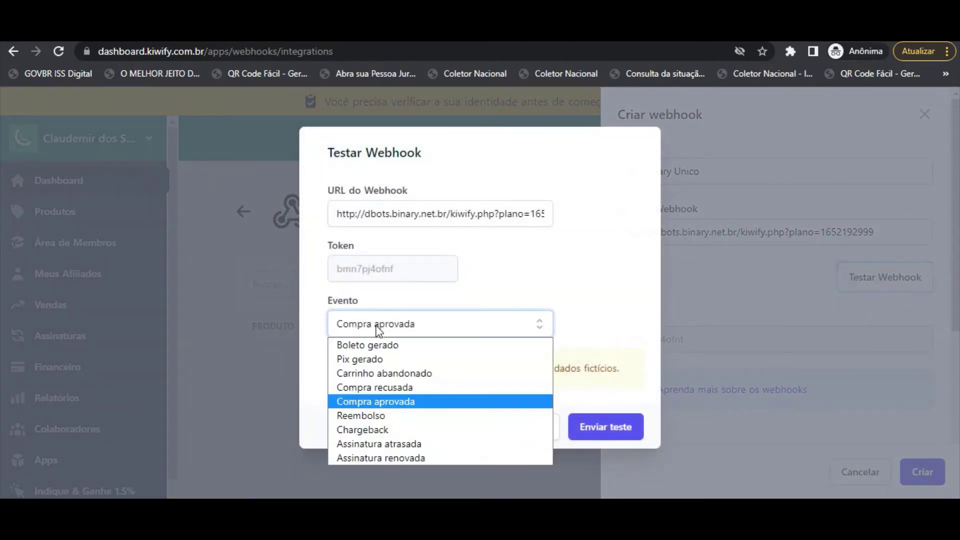
left_click(380, 419)
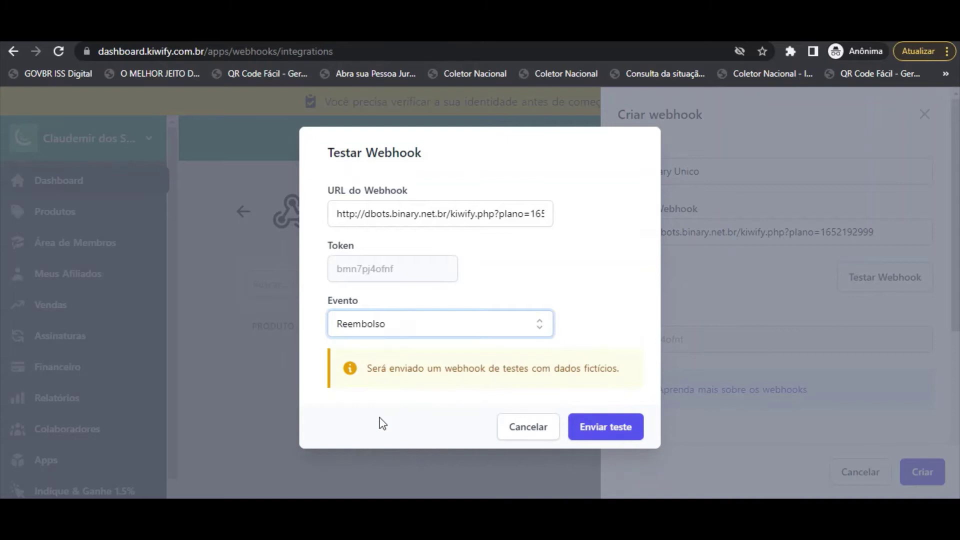
left_click(599, 432)
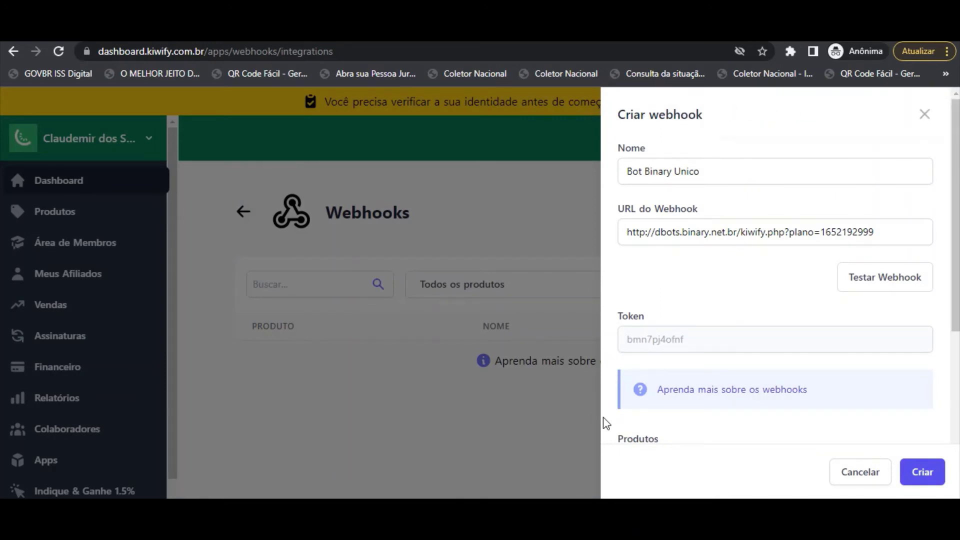
key("alt+Tab")
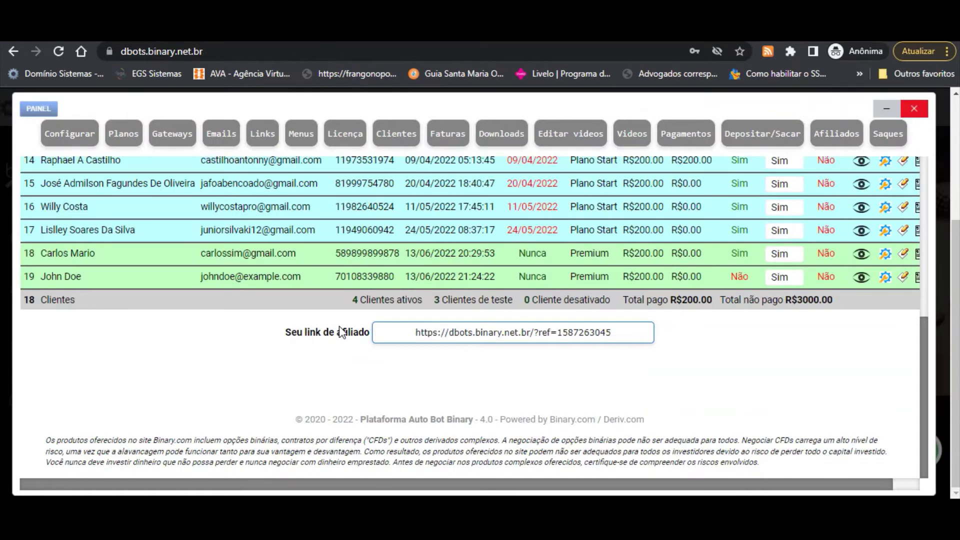
Reload the client list and examine the newest client's status and expiry after the refund test.
left_click(392, 138)
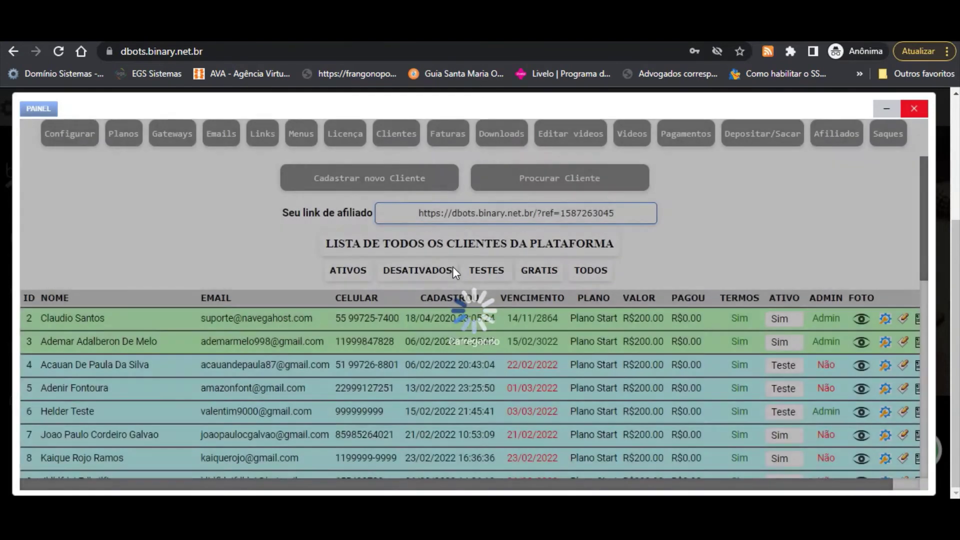
scroll(139, 307, "down", 9)
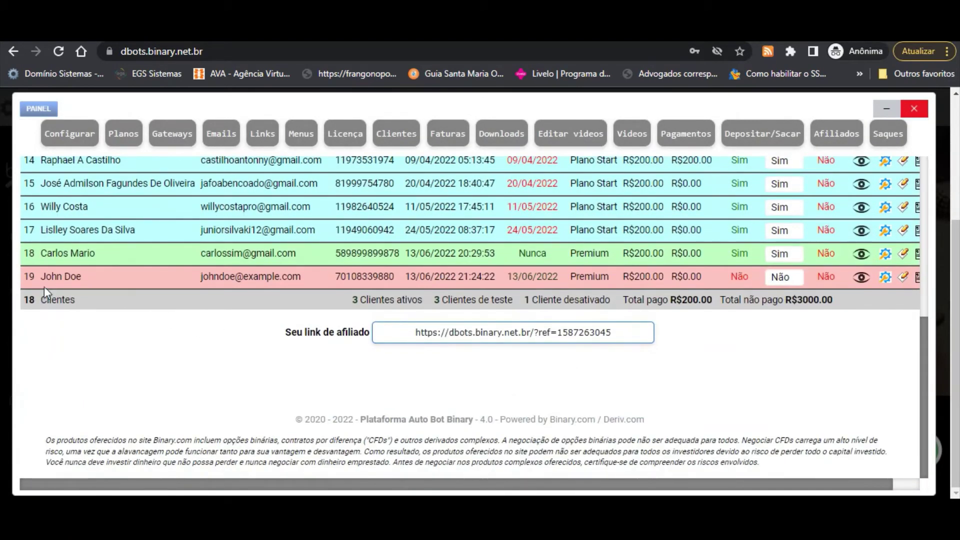
scroll(610, 283, "up", 10)
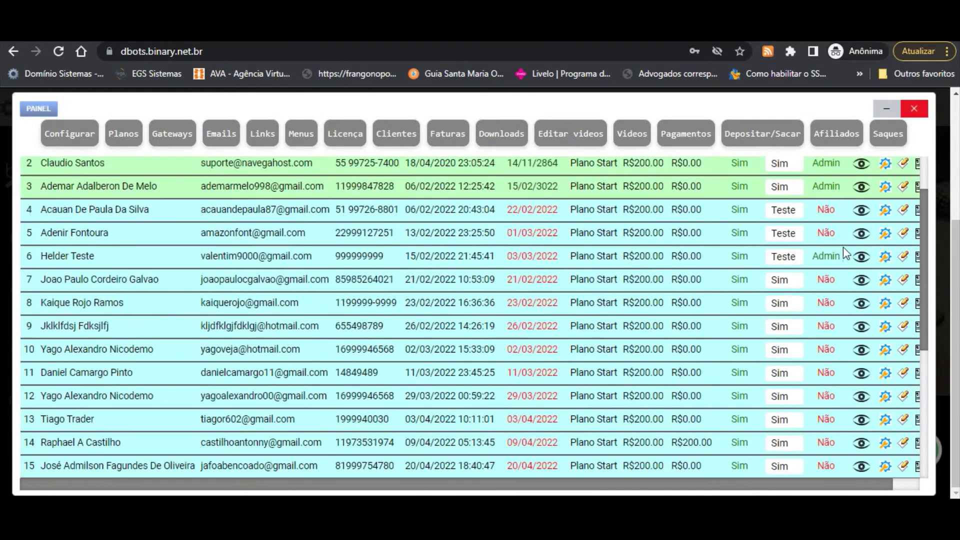
scroll(777, 289, "down", 5)
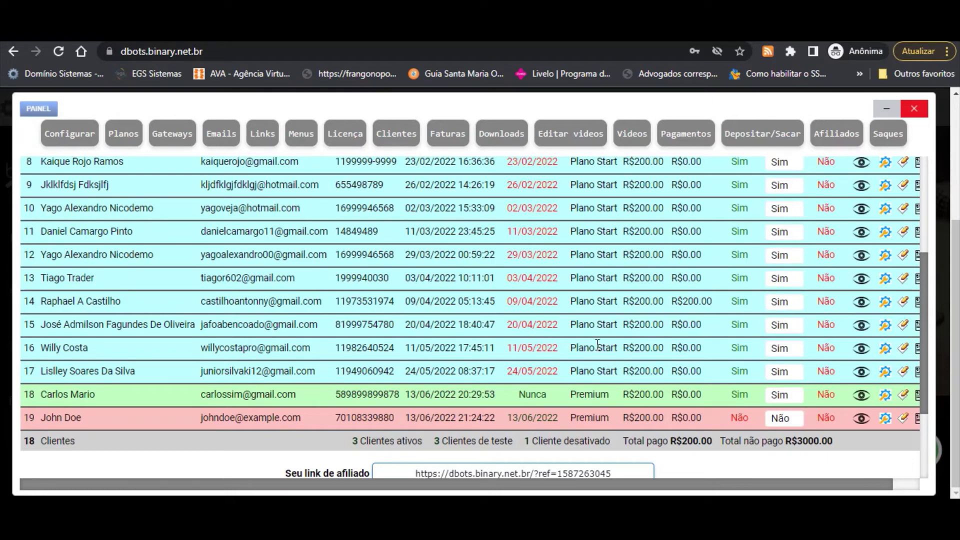
scroll(596, 322, "up", 5)
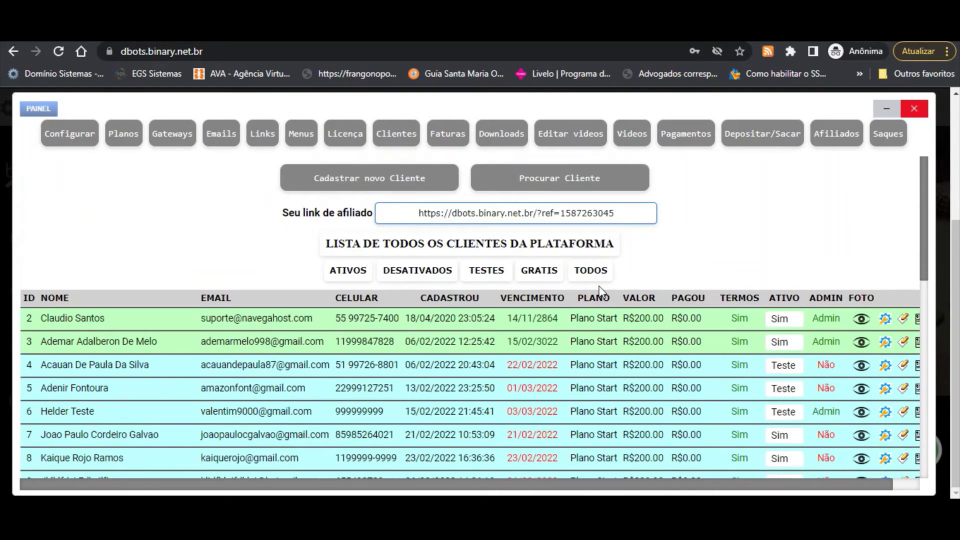
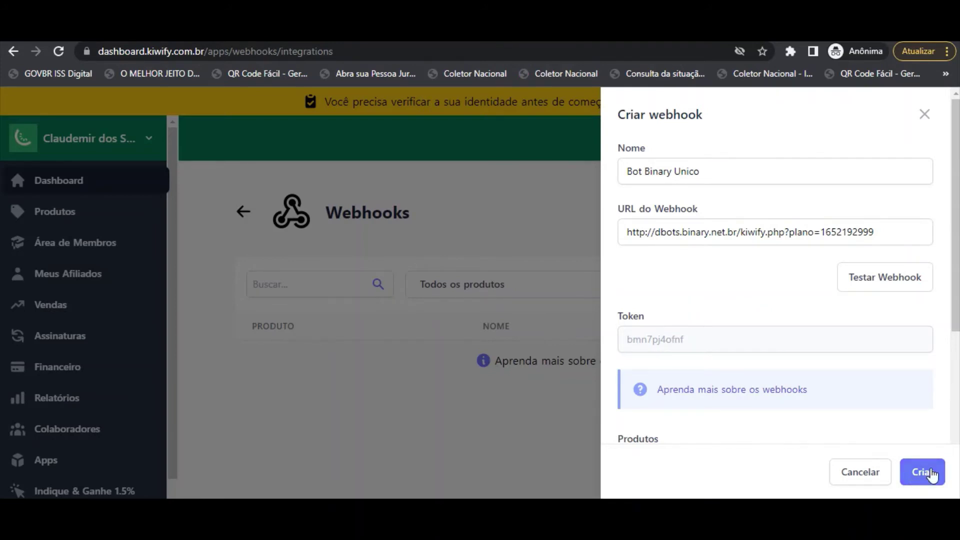
Create the Bot Binary Unico webhook in Kiwify with the entered URL.
left_click(921, 472)
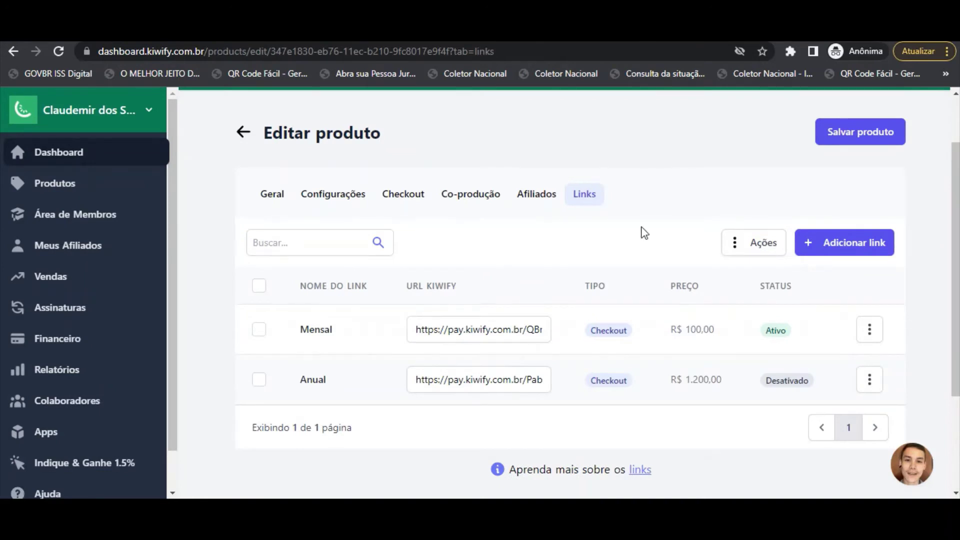
Disable the Anual checkout link in the subscription product's links.
left_click(260, 381)
left_click(750, 251)
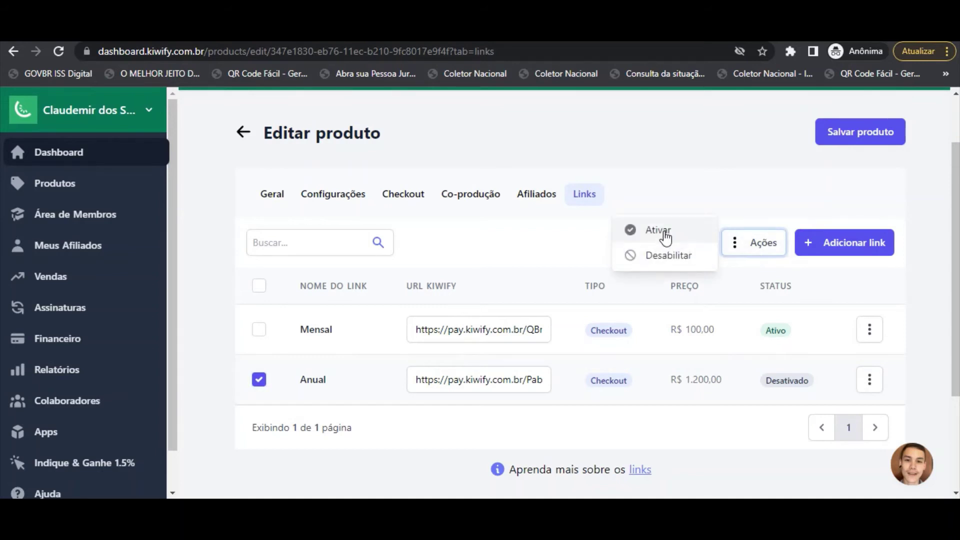
left_click(659, 259)
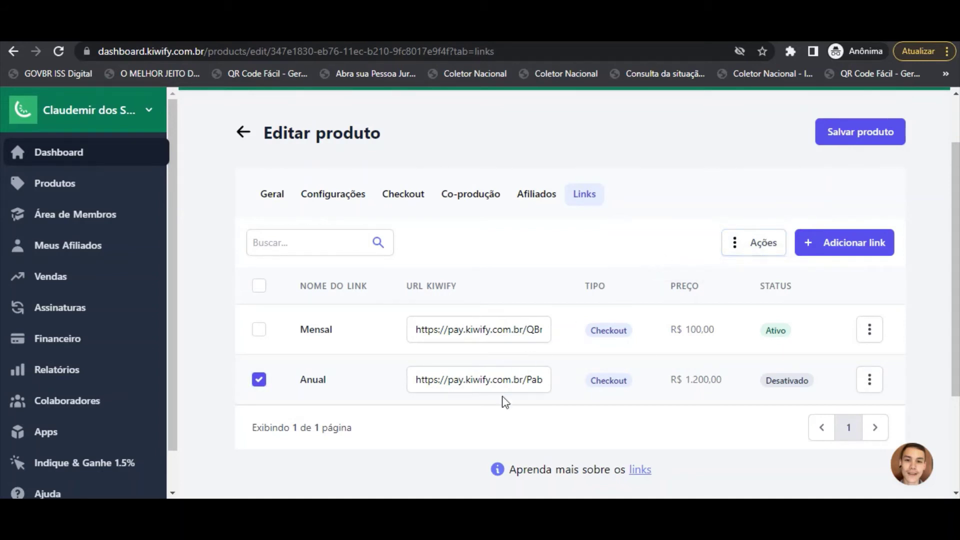
left_click(870, 381)
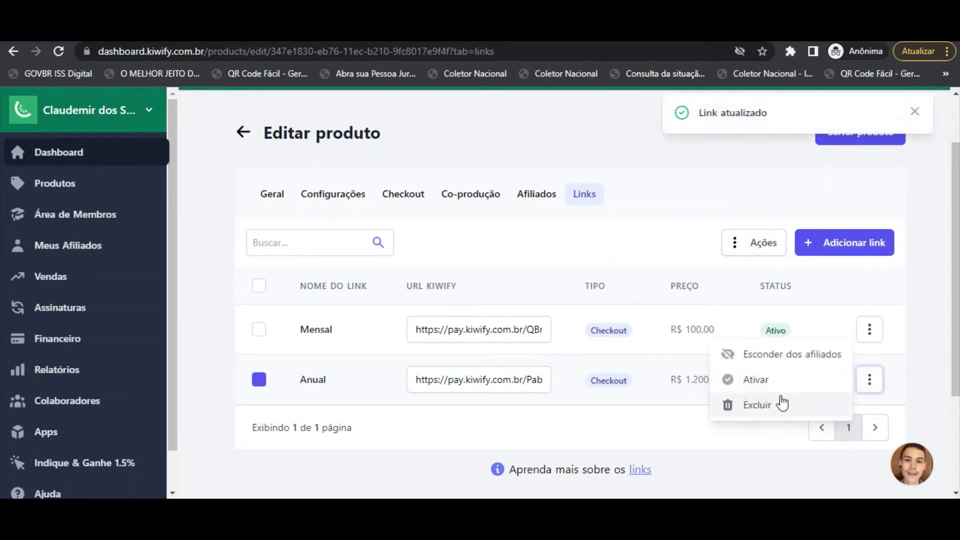
left_click(781, 404)
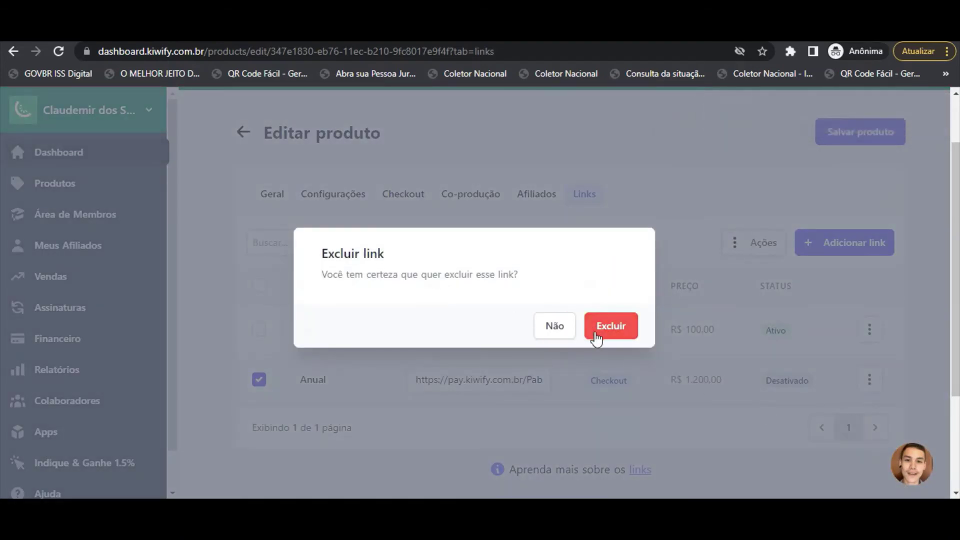
left_click(553, 328)
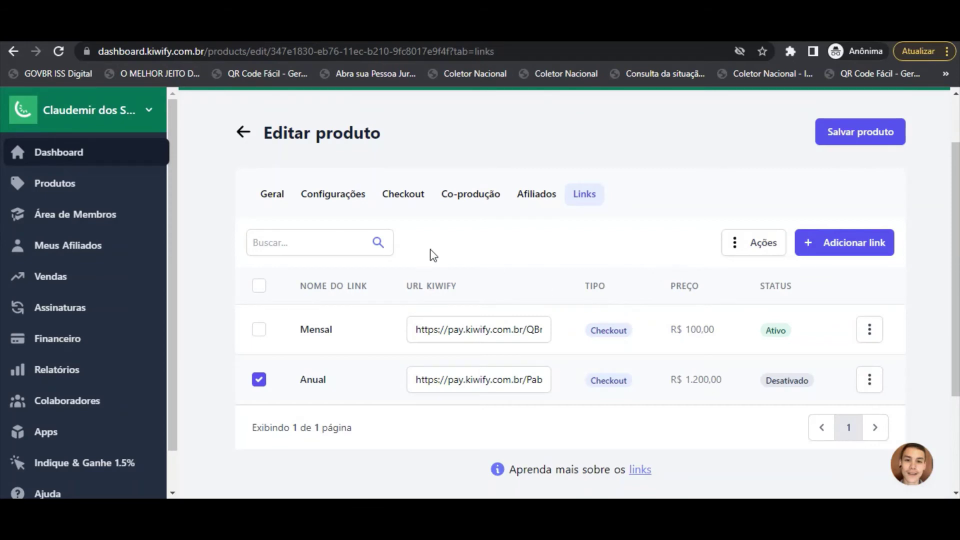
Save the edited product and return to the product list.
scroll(864, 334, "down", 3)
scroll(637, 324, "up", 5)
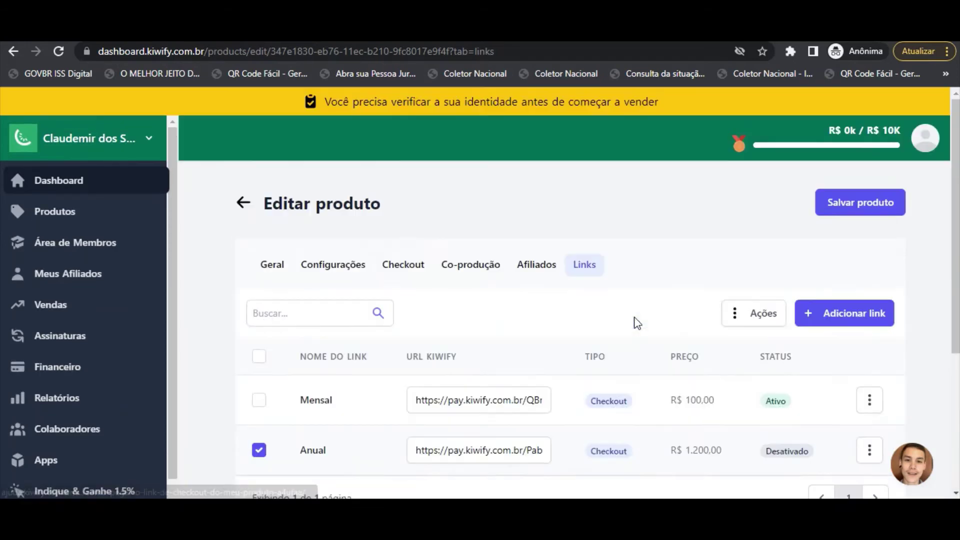
left_click(860, 209)
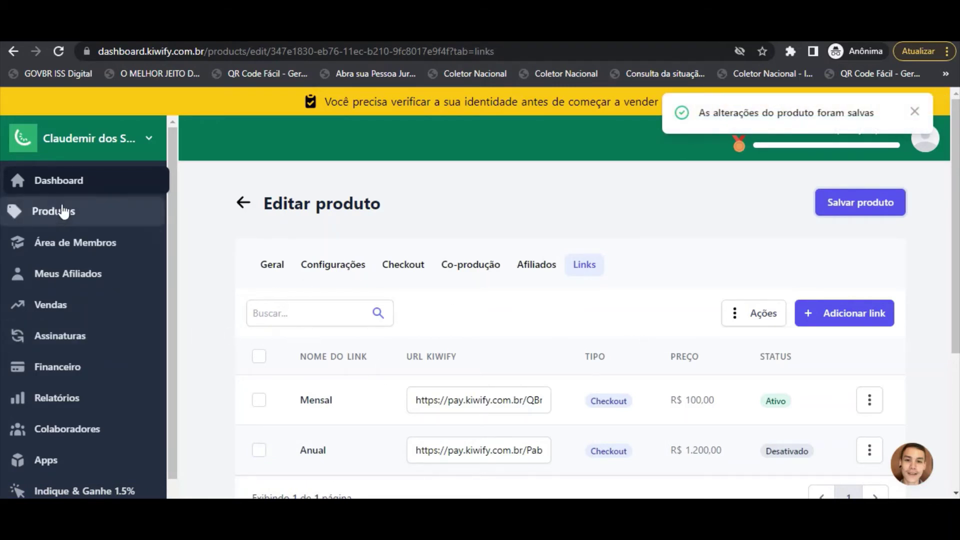
left_click(243, 203)
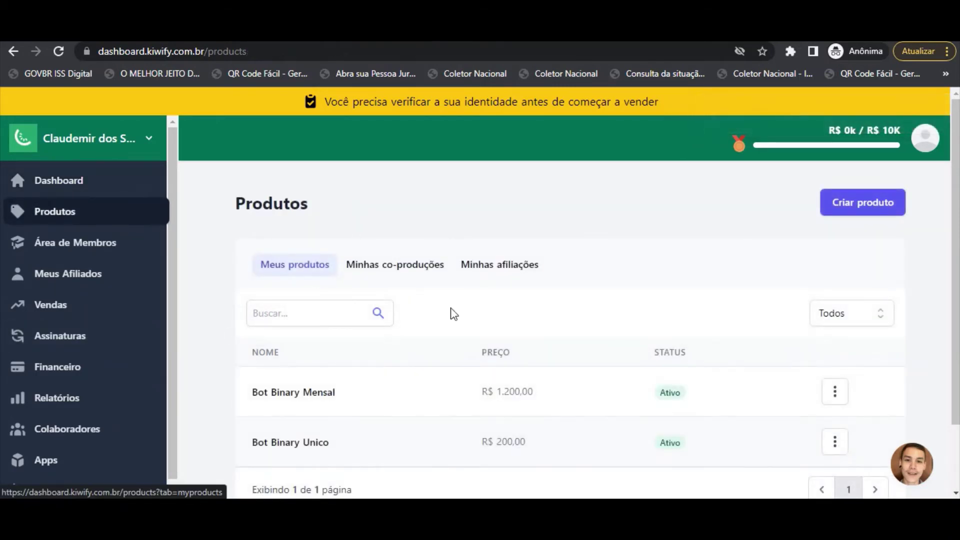
Start a new product with payment type Assinatura recorrente and content delivery Área de membros externa.
scroll(449, 314, "down", 2)
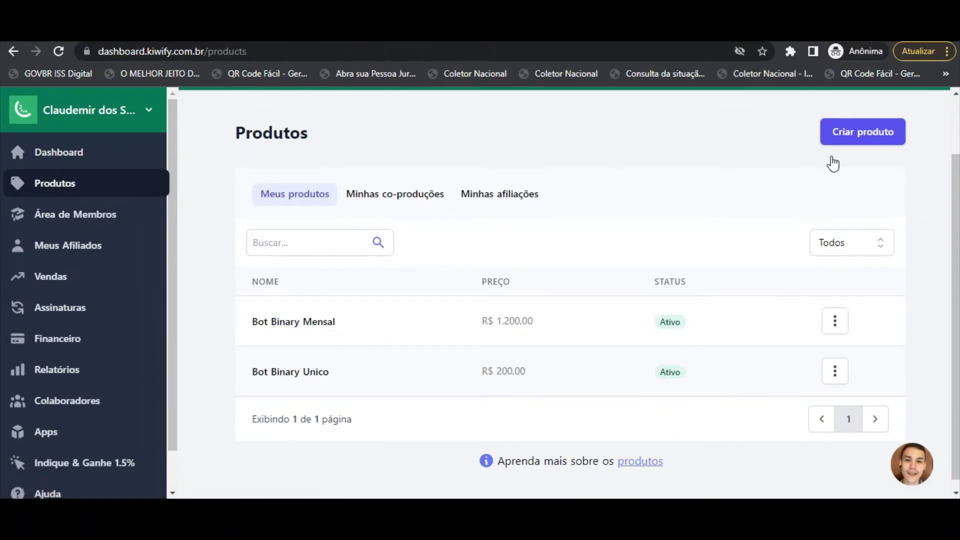
left_click(847, 139)
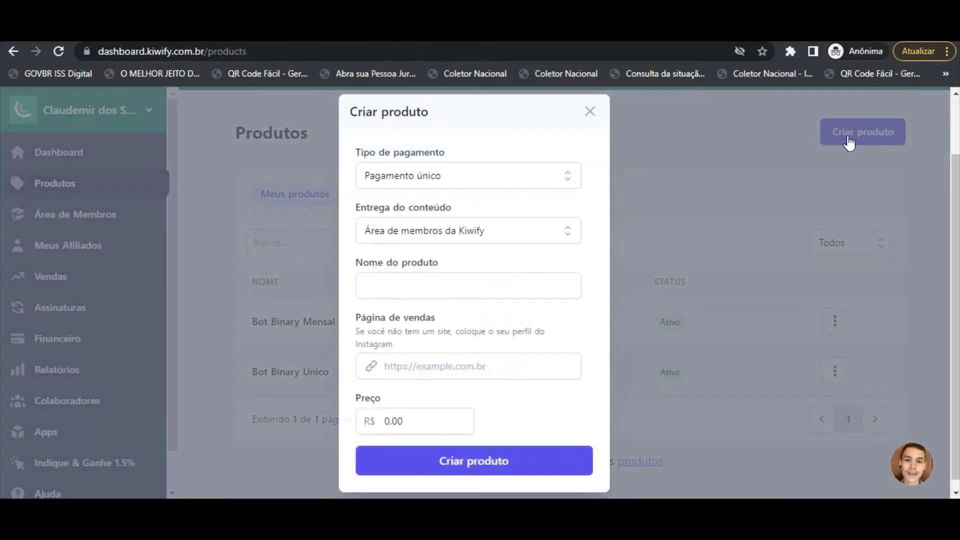
left_click(431, 178)
left_click(425, 211)
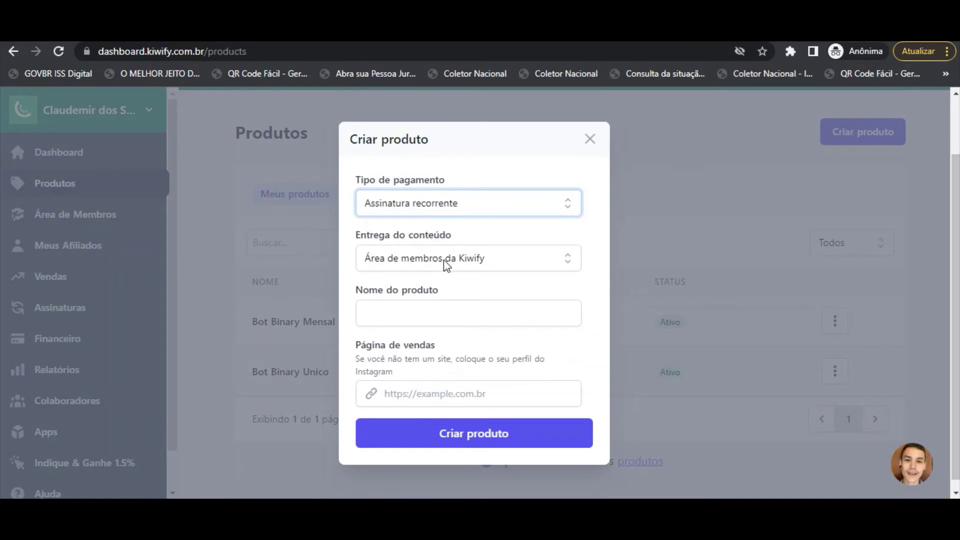
left_click(443, 259)
left_click(442, 294)
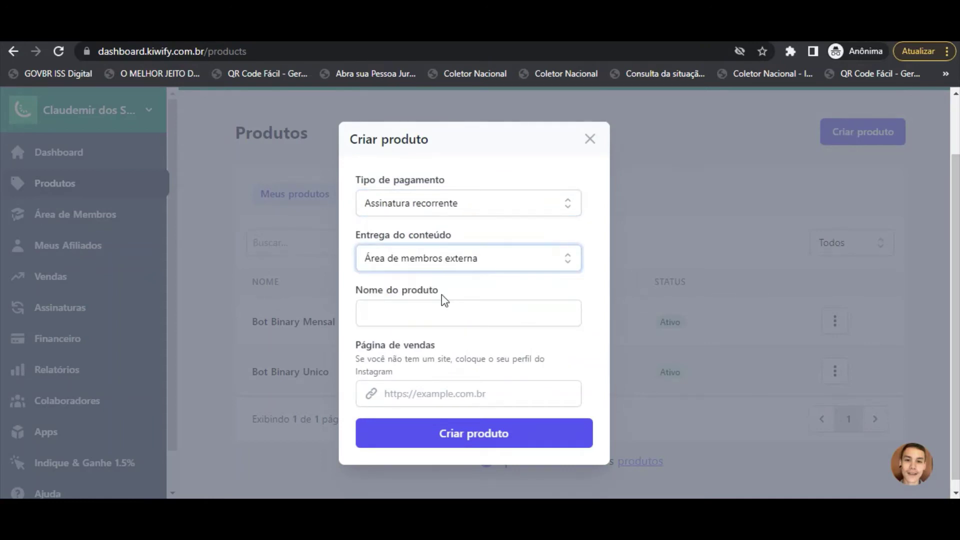
left_click(395, 314)
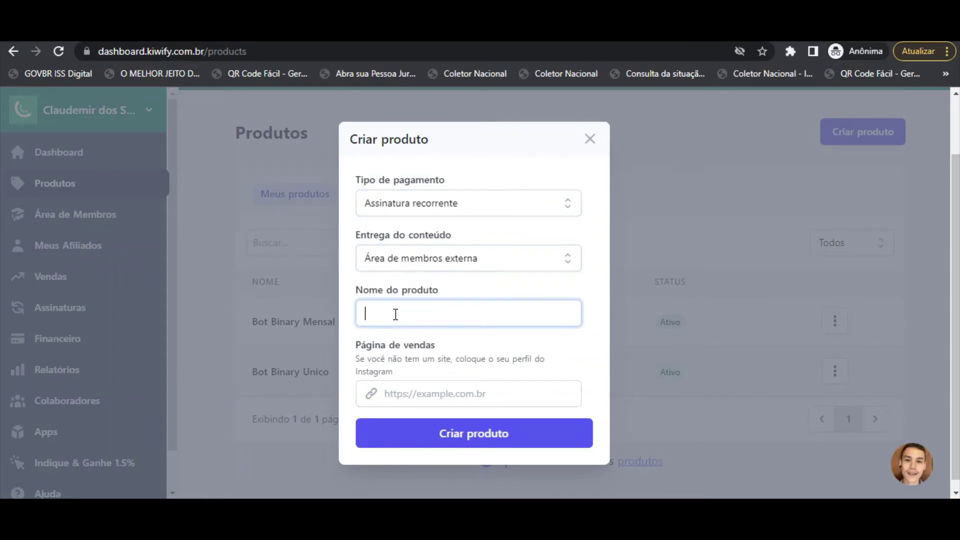
type("Bot Binary Anual")
left_click(451, 401)
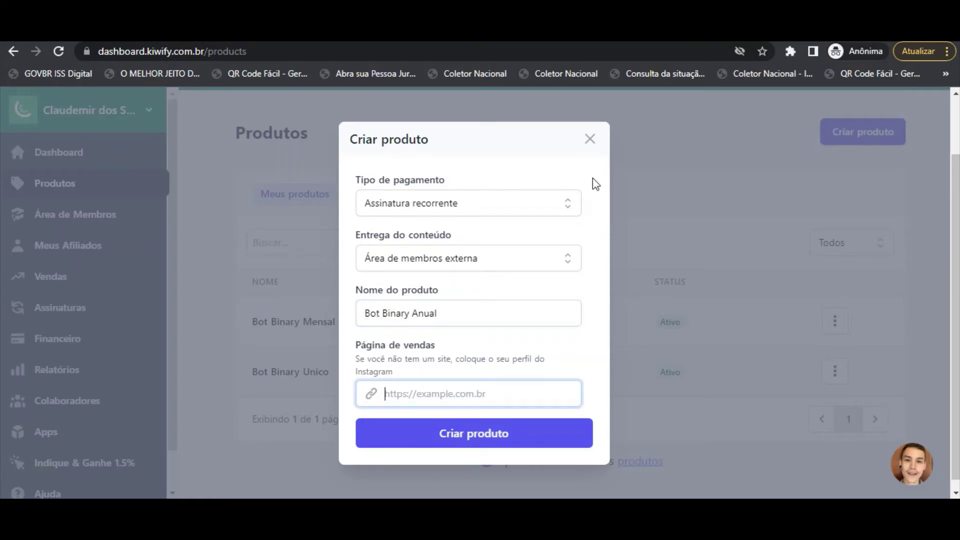
type("https://")
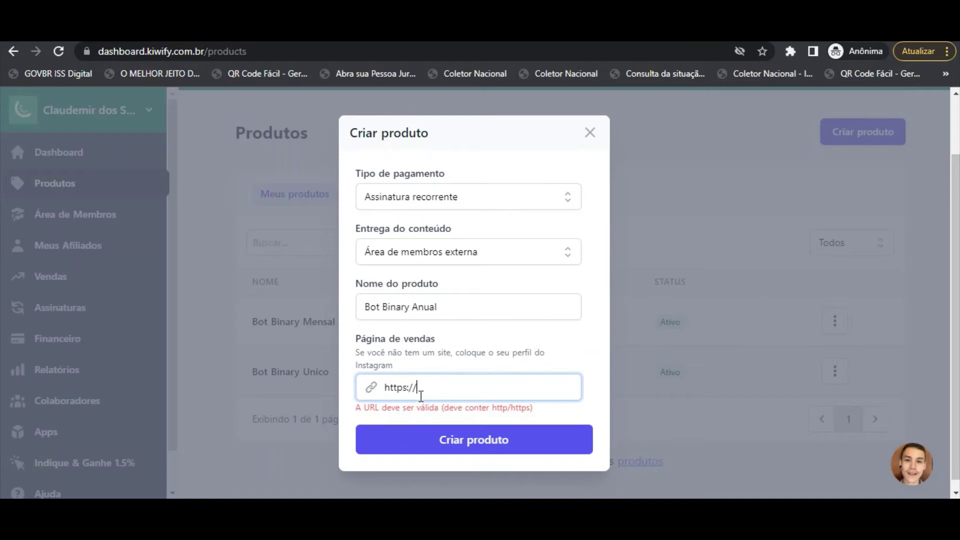
left_click_drag(416, 395, 378, 395)
type("http://dbots.binary.net.br/")
left_click(471, 439)
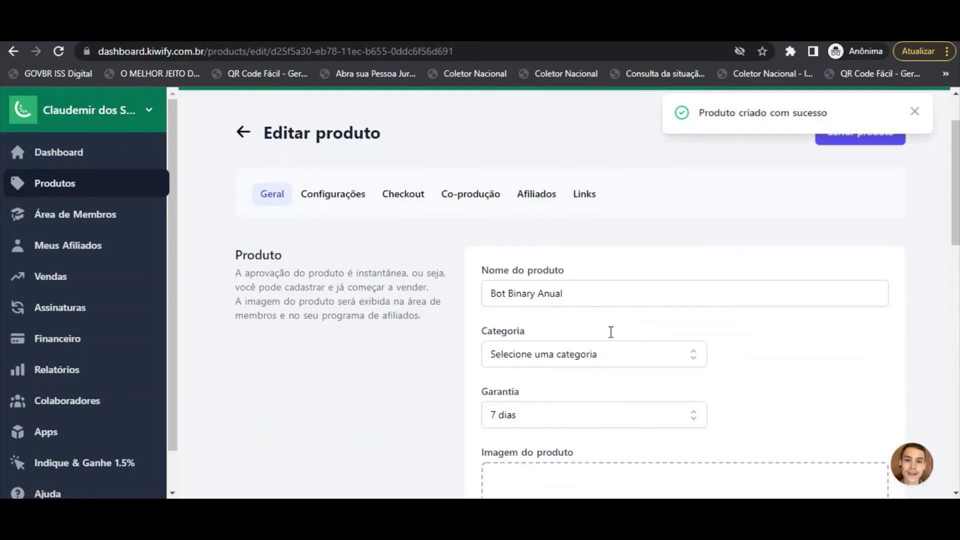
Set the product's category to Finanças e Investimentos and upload a product image from the computer.
scroll(610, 332, "down", 3)
left_click(584, 215)
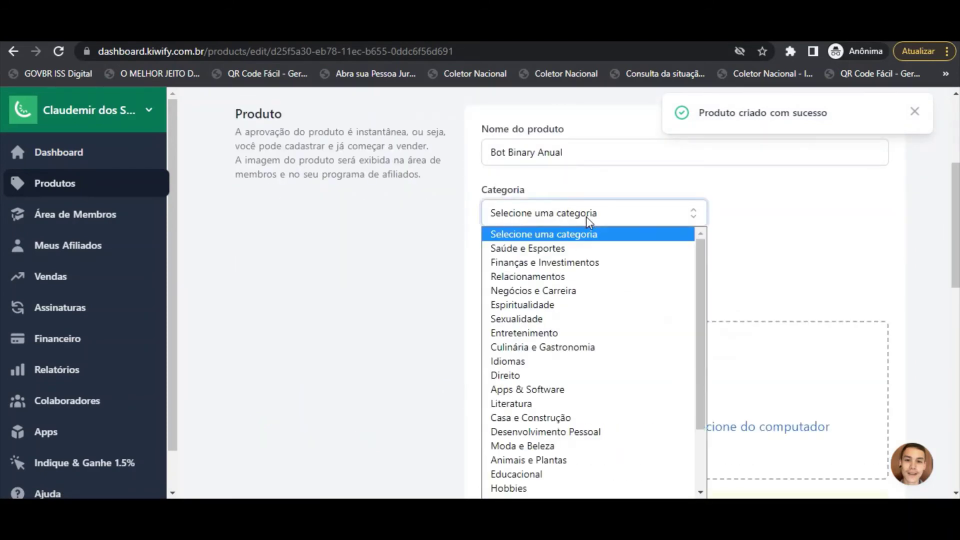
left_click(576, 264)
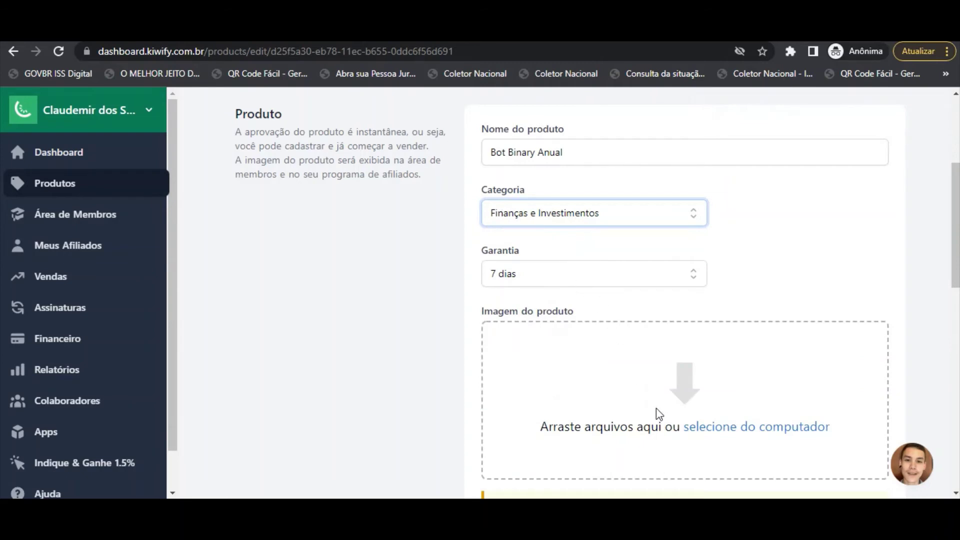
left_click(746, 439)
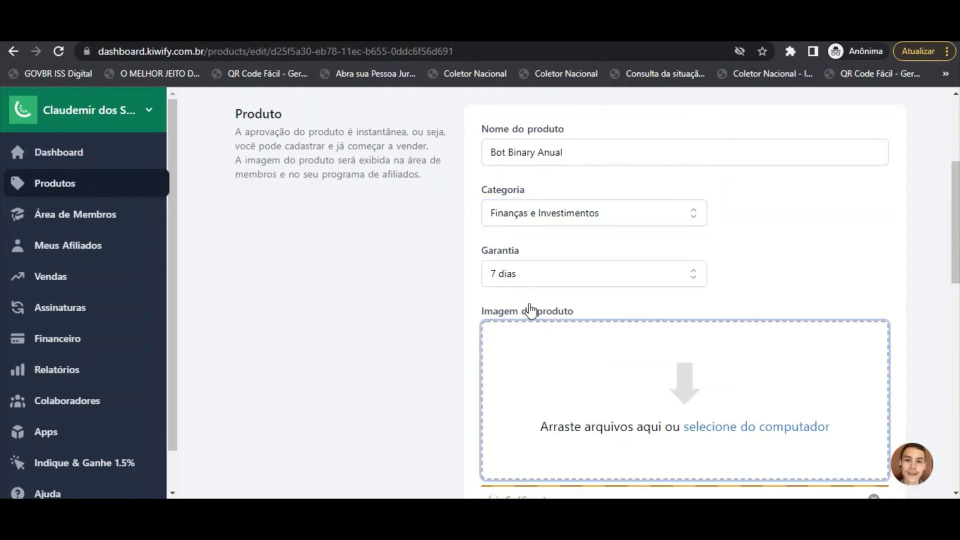
Start a subscription plan named Anual with a price of R$ 1.200,00.
scroll(552, 343, "down", 6)
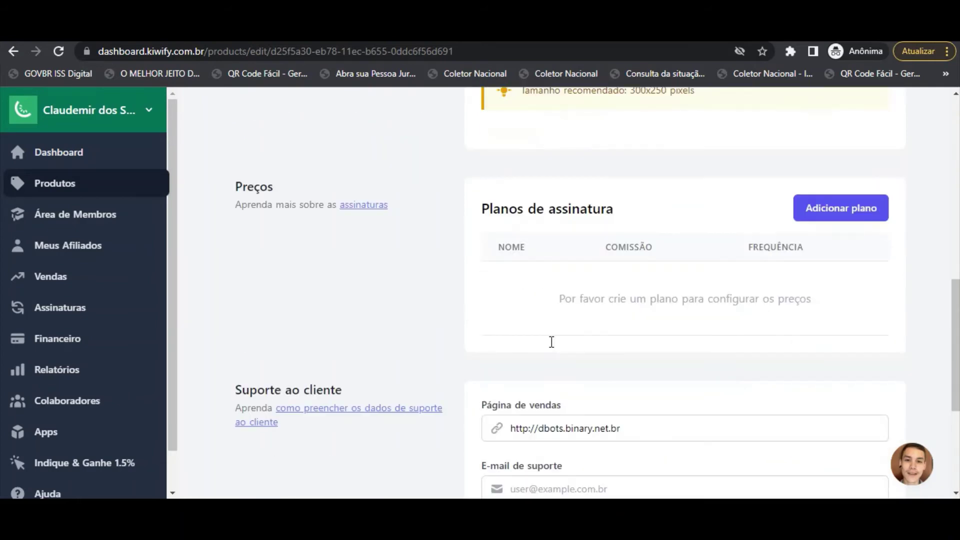
left_click(834, 213)
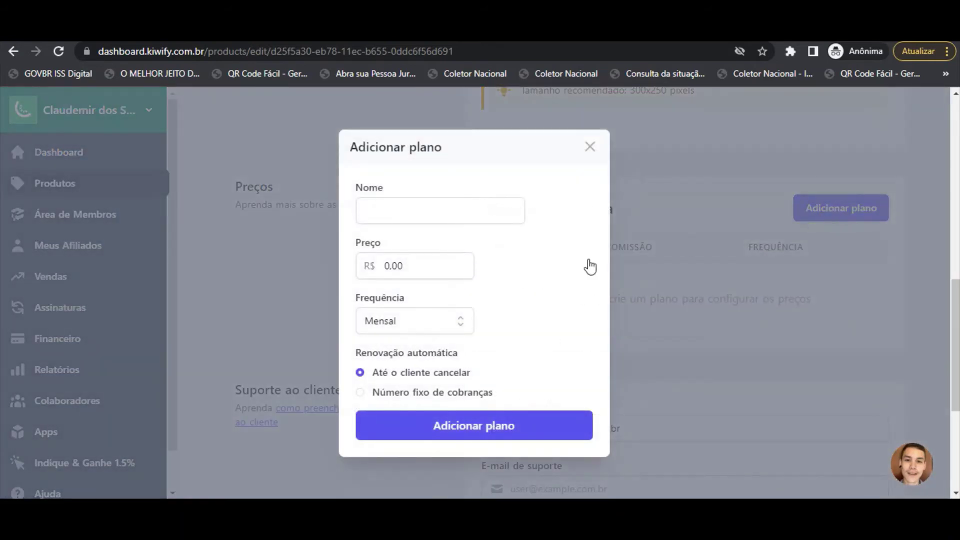
left_click(379, 216)
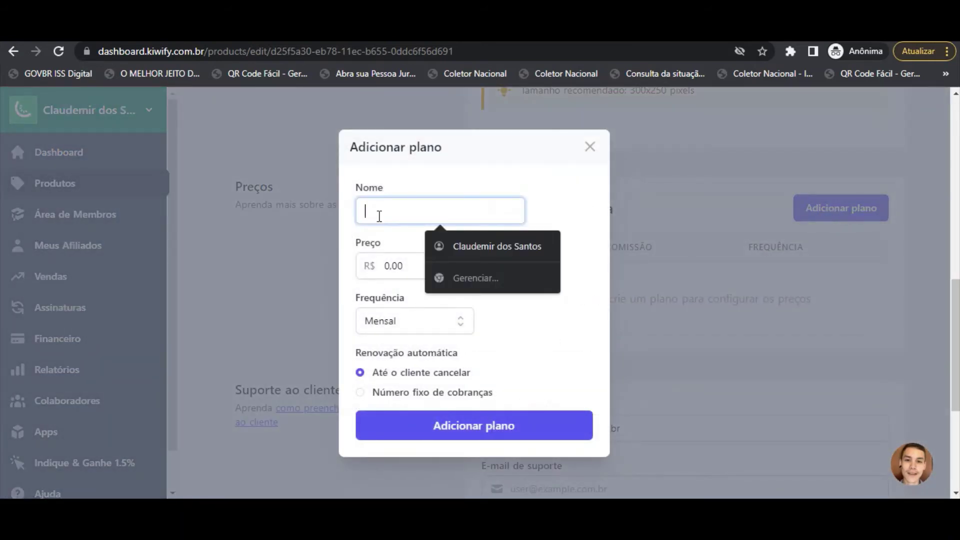
type("Anual")
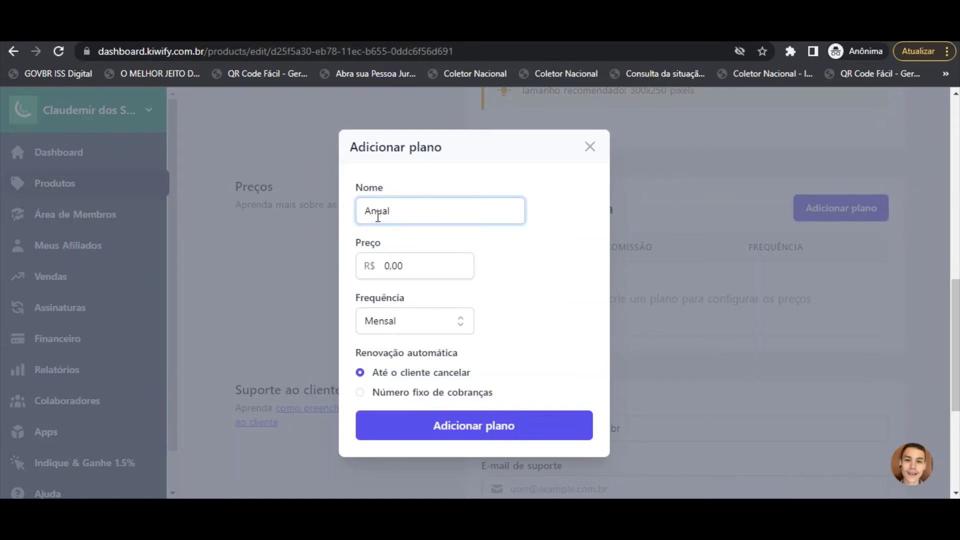
left_click(393, 265)
type("1")
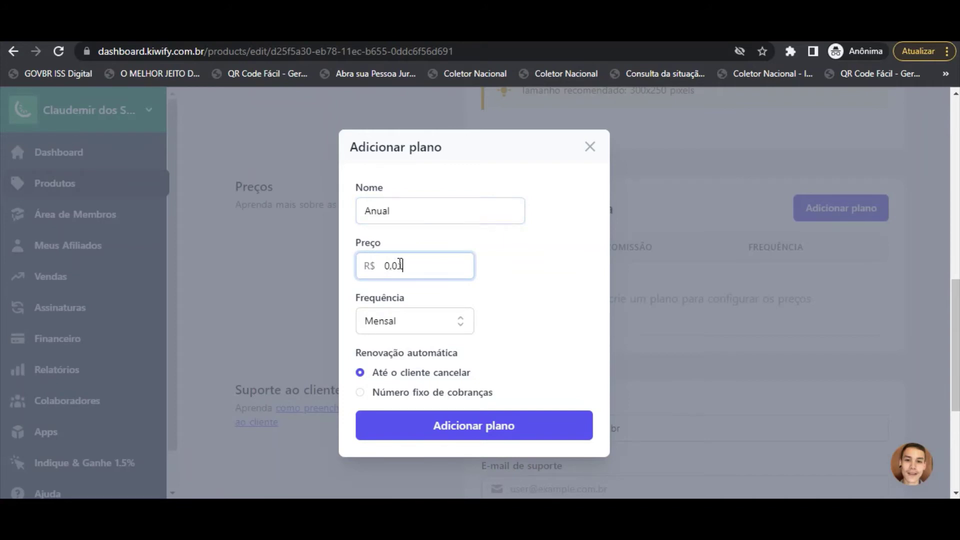
type(".200,0")
Set the plan's frequency to Anual, keep a maximum of 12 installments, and add the plan to the product.
left_click(401, 316)
left_click(406, 411)
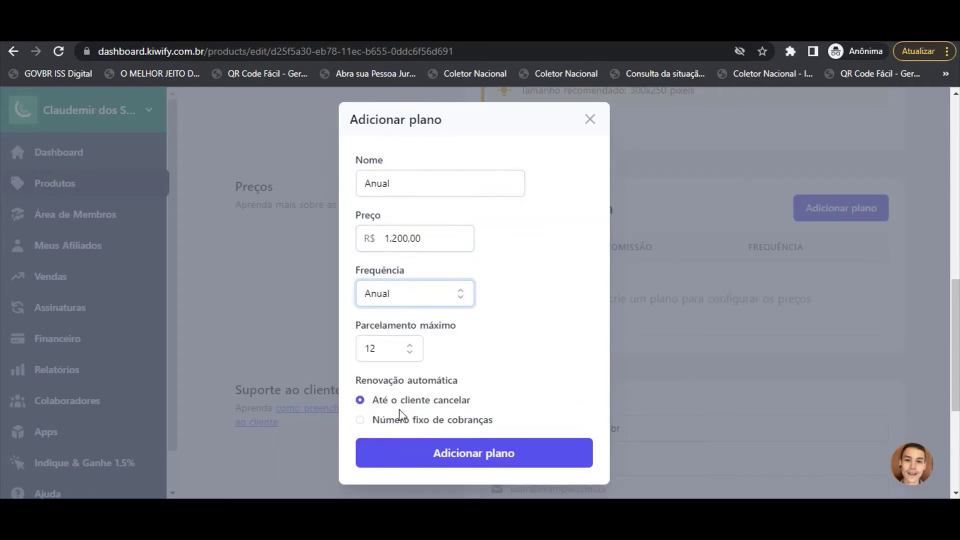
left_click(395, 344)
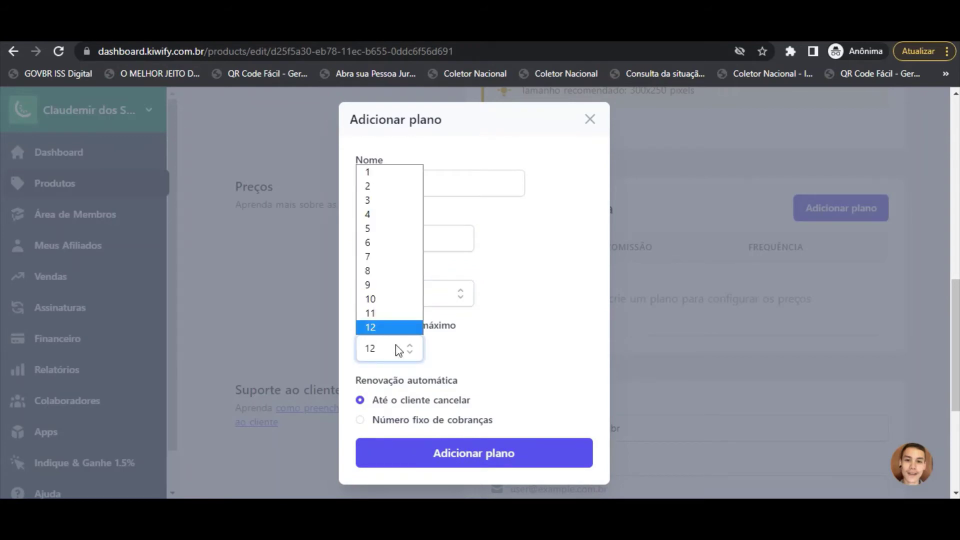
left_click(395, 344)
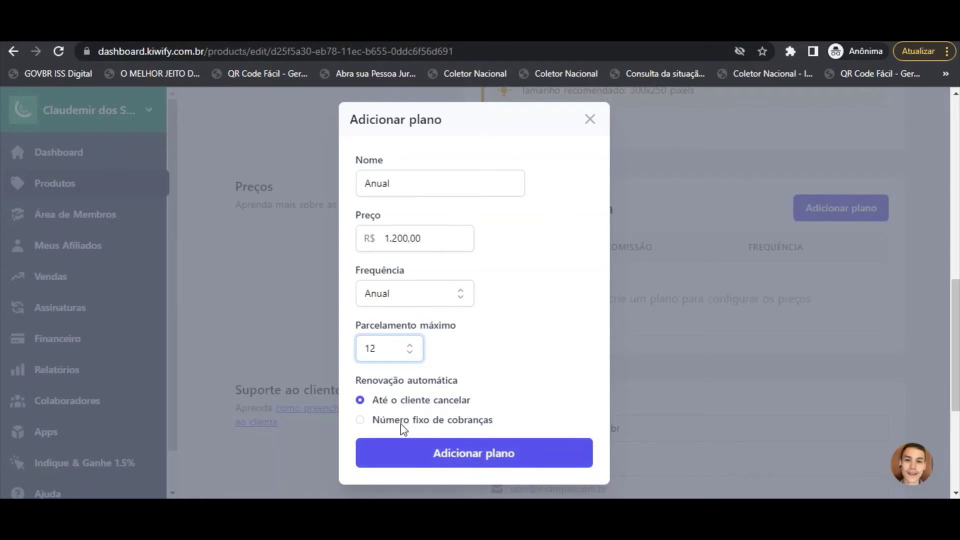
left_click(449, 453)
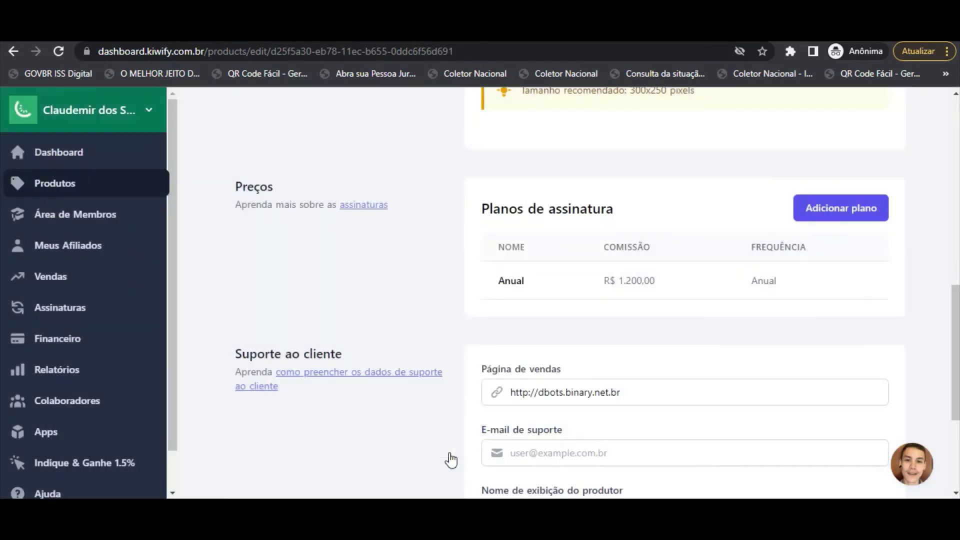
Fill in the producer's display name in the annual product's customer support details.
scroll(824, 335, "down", 4)
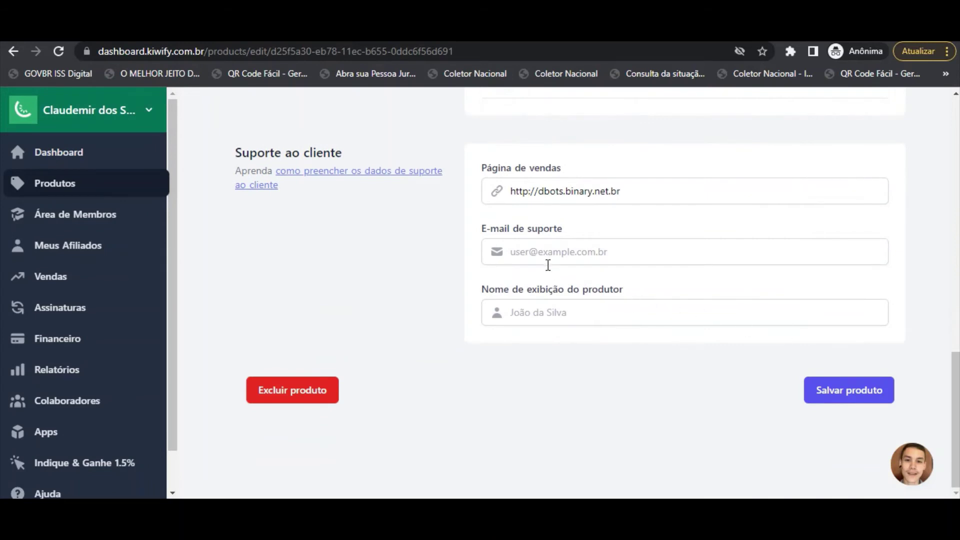
left_click(529, 320)
type("Claudio Santos")
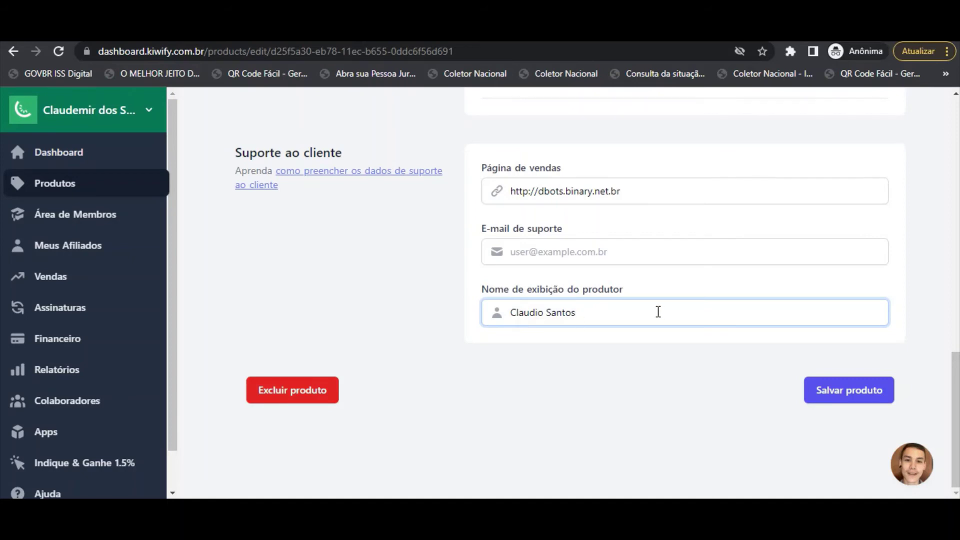
Review the annual product's settings, checkout, co-production and affiliate options, and select the Anual plan's checkout link.
scroll(614, 274, "up", 15)
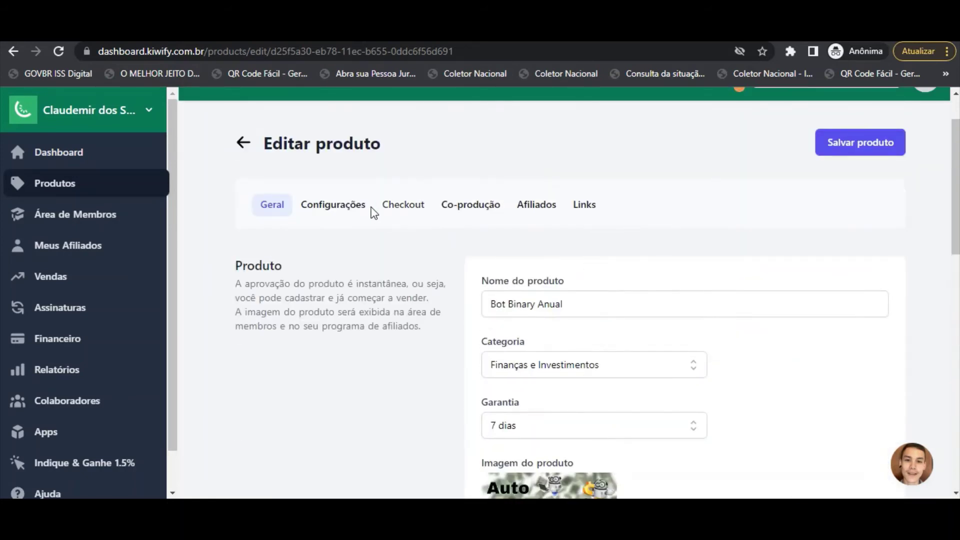
left_click(347, 211)
scroll(595, 295, "down", 4)
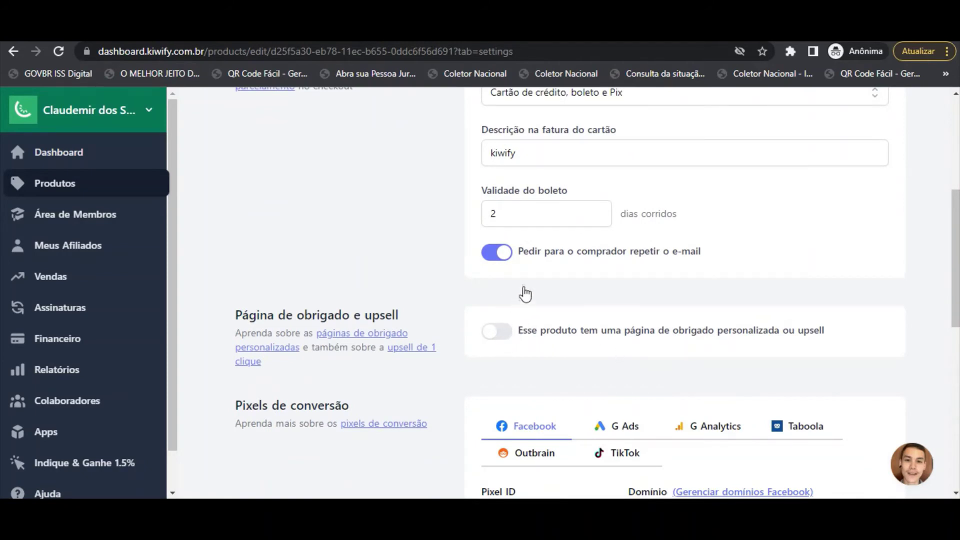
scroll(509, 339, "down", 3)
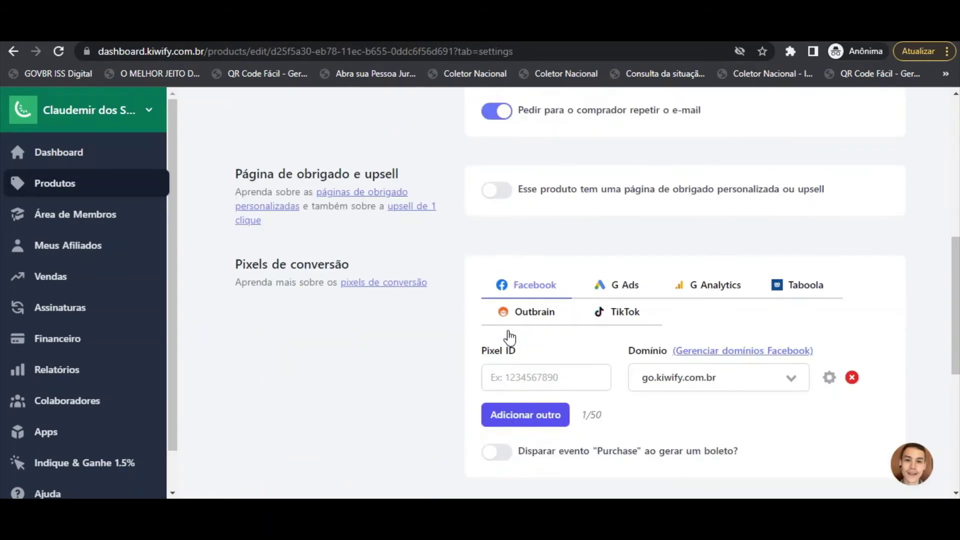
scroll(669, 362, "down", 1)
scroll(469, 165, "up", 15)
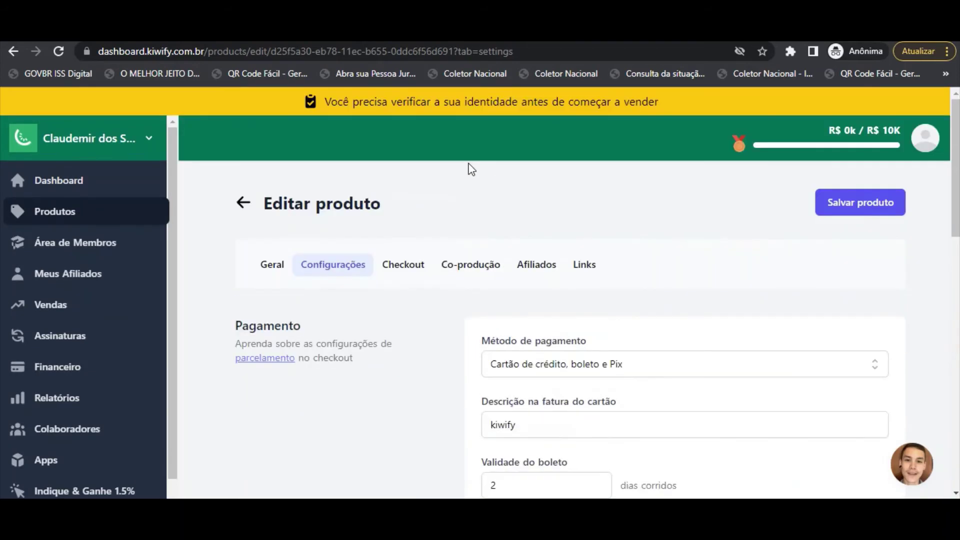
left_click(419, 265)
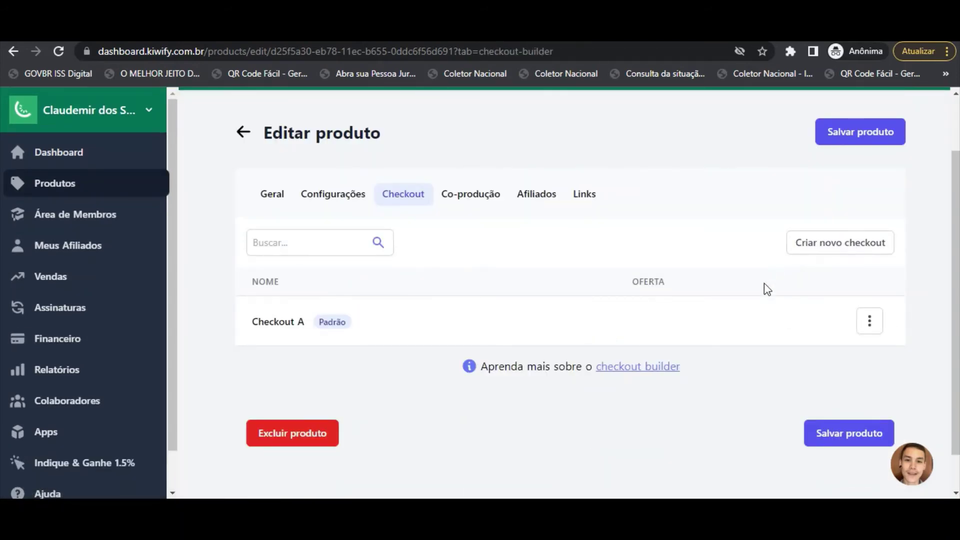
left_click(481, 194)
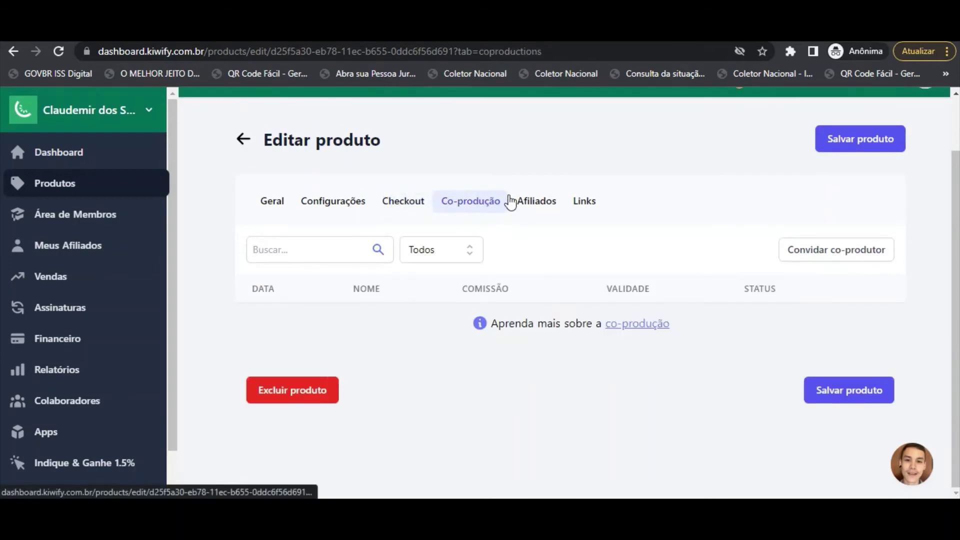
left_click(532, 202)
left_click(581, 204)
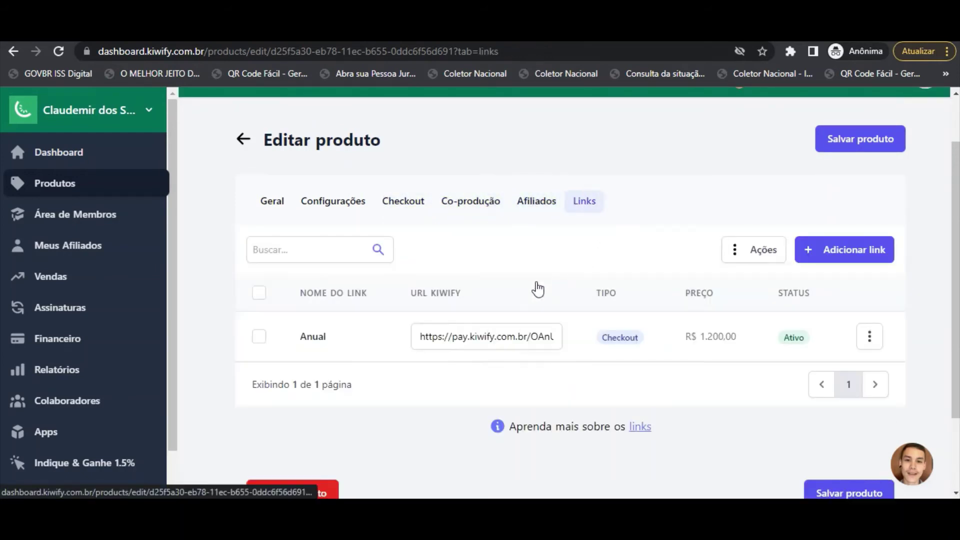
left_click(506, 342)
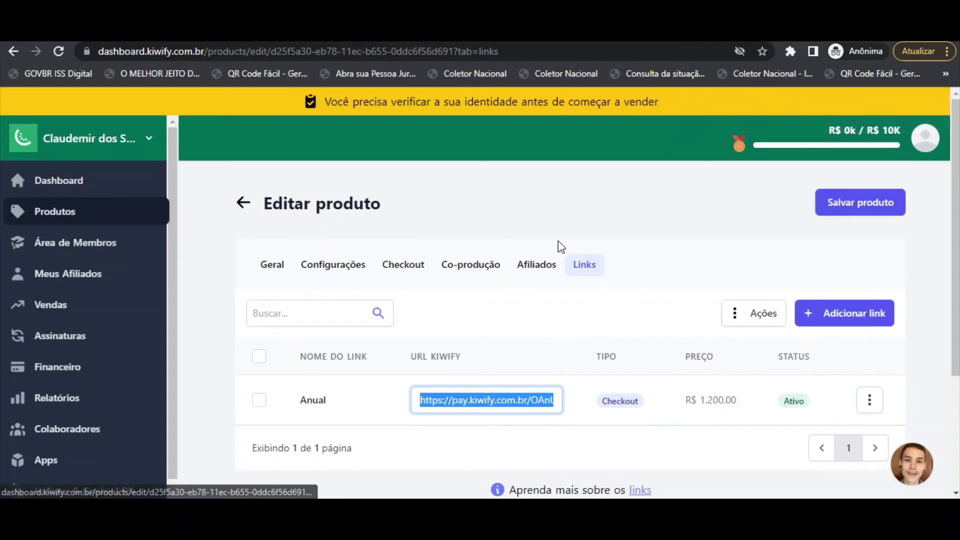
Save the annual product's changes and return to the product list.
left_click(858, 206)
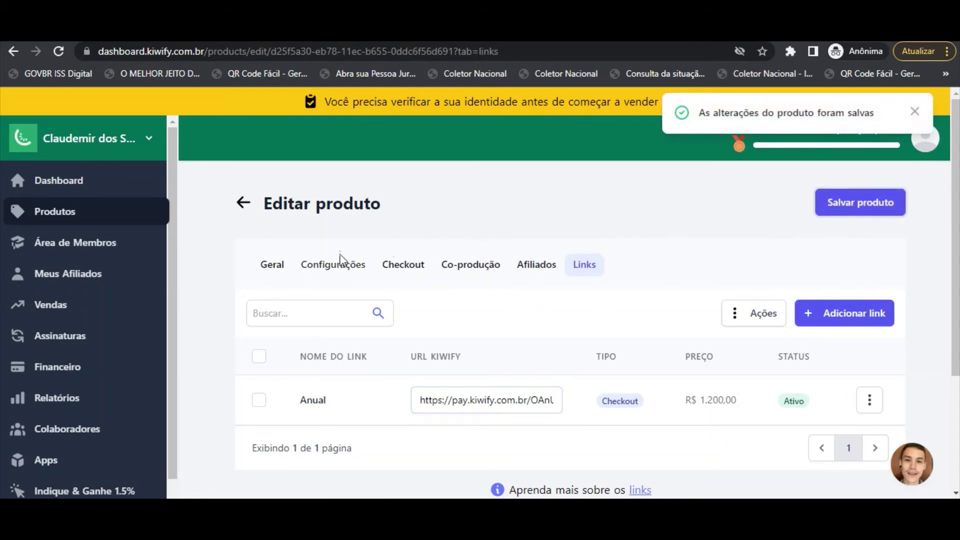
left_click(242, 204)
scroll(395, 395, "down", 2)
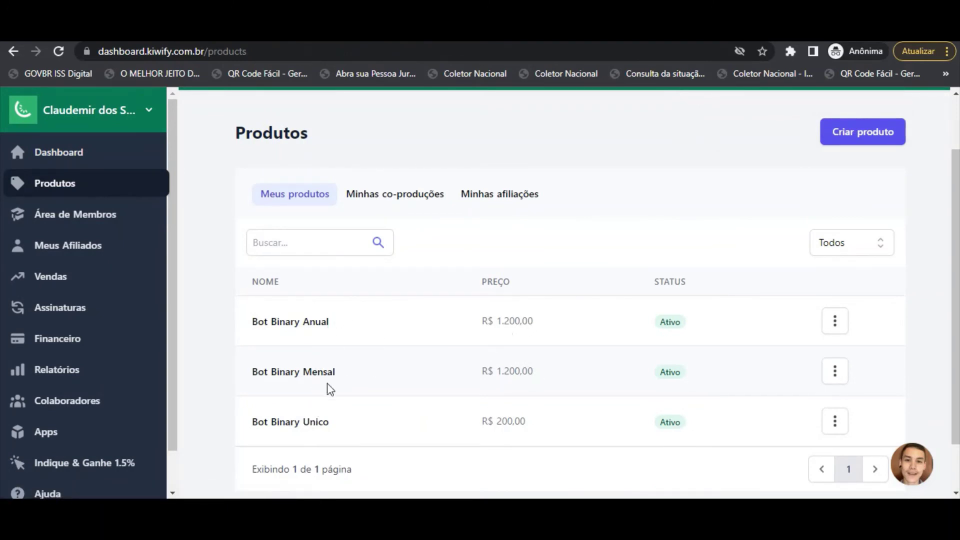
Open the Bot Binary Mensal product for editing and examine its name, subscription plans and customer support details.
left_click(834, 373)
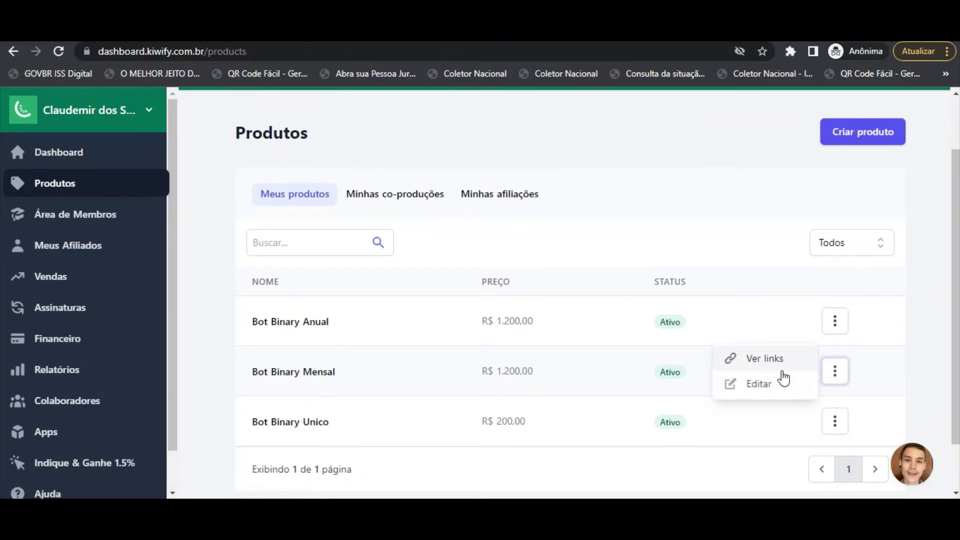
left_click(756, 385)
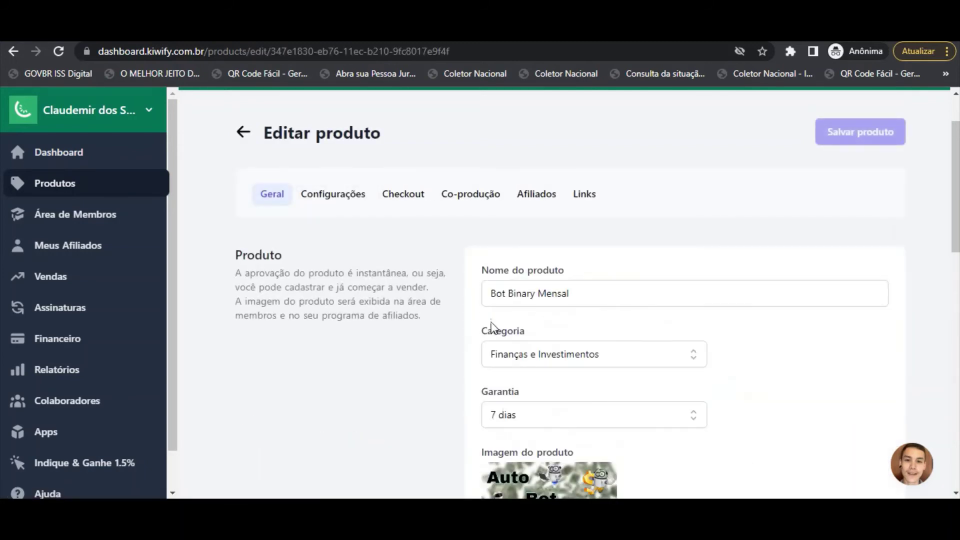
scroll(562, 331, "down", 6)
scroll(598, 349, "down", 3)
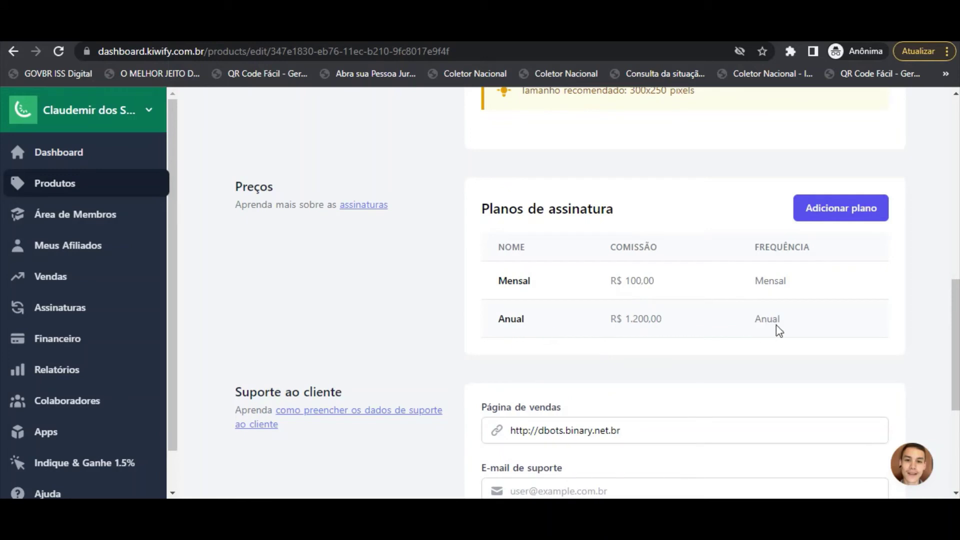
left_click_drag(796, 321, 599, 322)
left_click(516, 312)
scroll(576, 333, "down", 2)
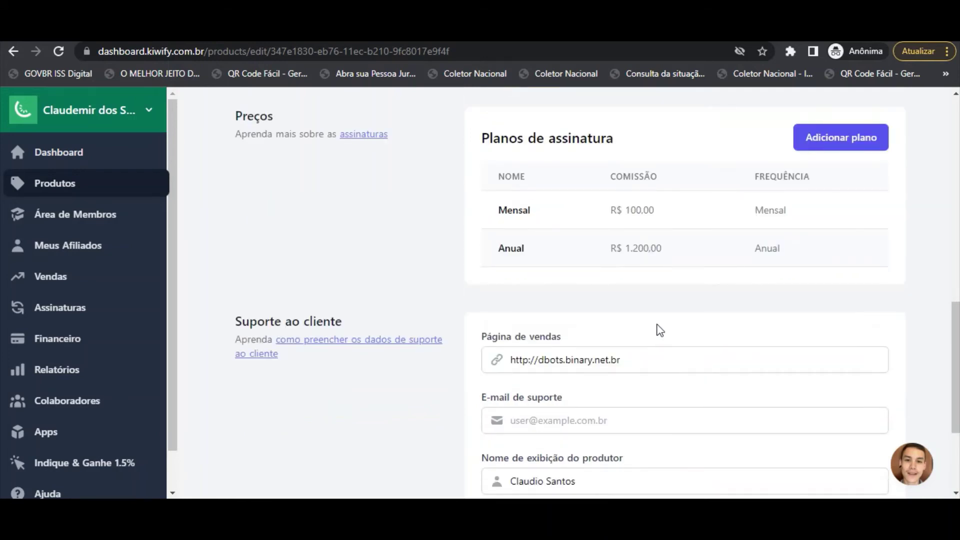
scroll(658, 345, "up", 4)
scroll(673, 389, "up", 7)
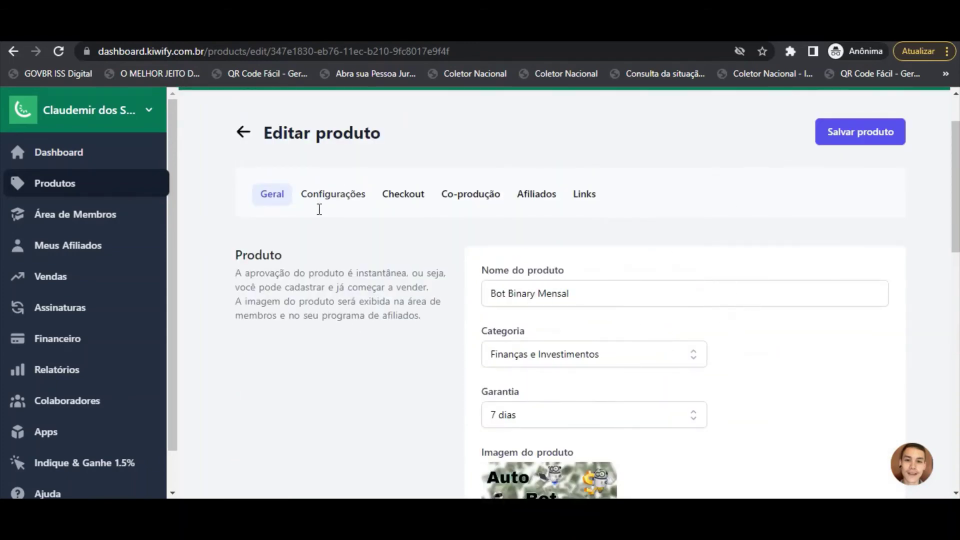
scroll(375, 304, "down", 12)
scroll(380, 303, "down", 2)
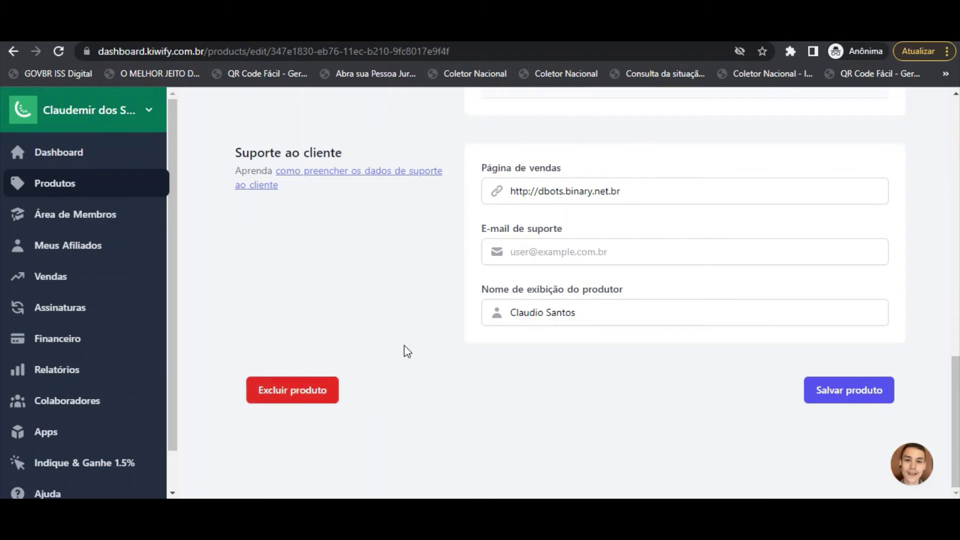
scroll(407, 351, "up", 12)
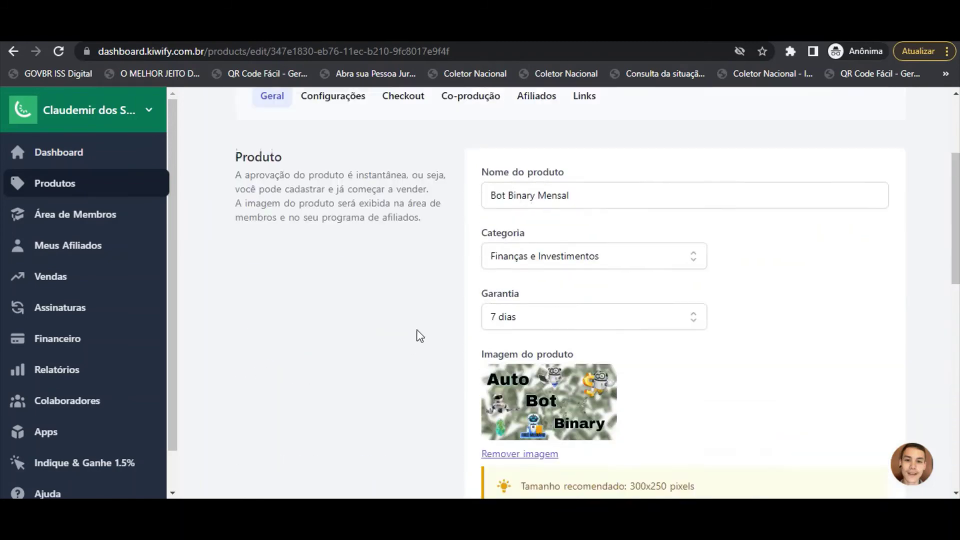
scroll(445, 278, "up", 3)
scroll(422, 332, "down", 12)
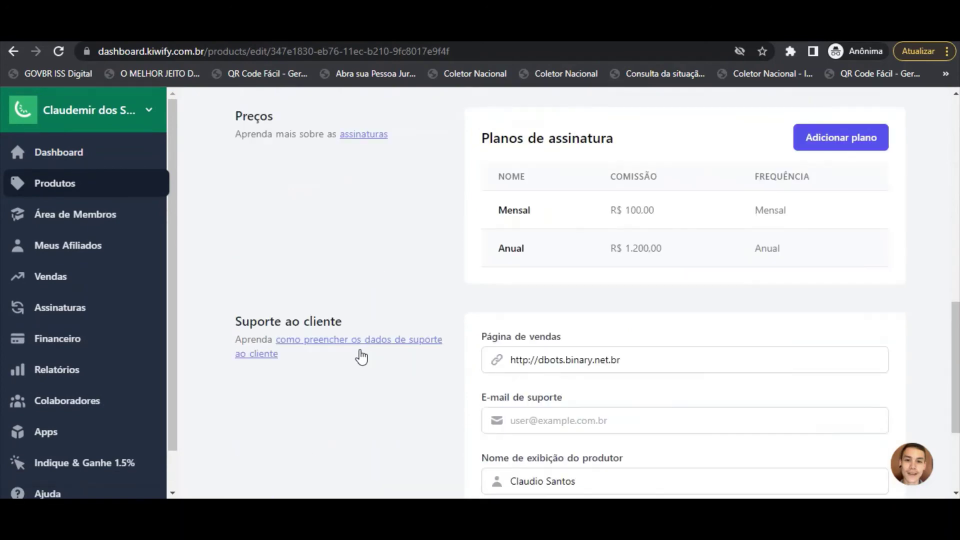
scroll(362, 357, "down", 3)
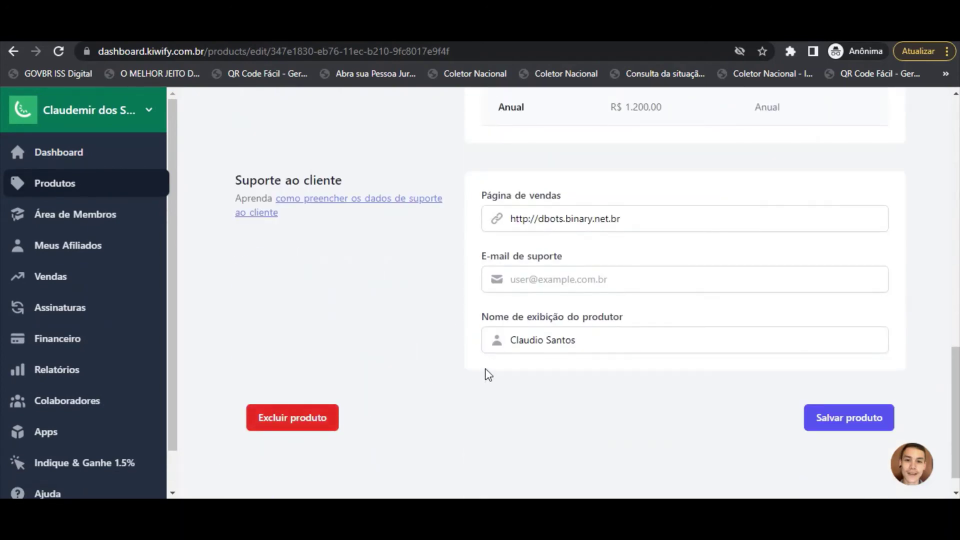
scroll(504, 344, "up", 7)
scroll(600, 430, "up", 7)
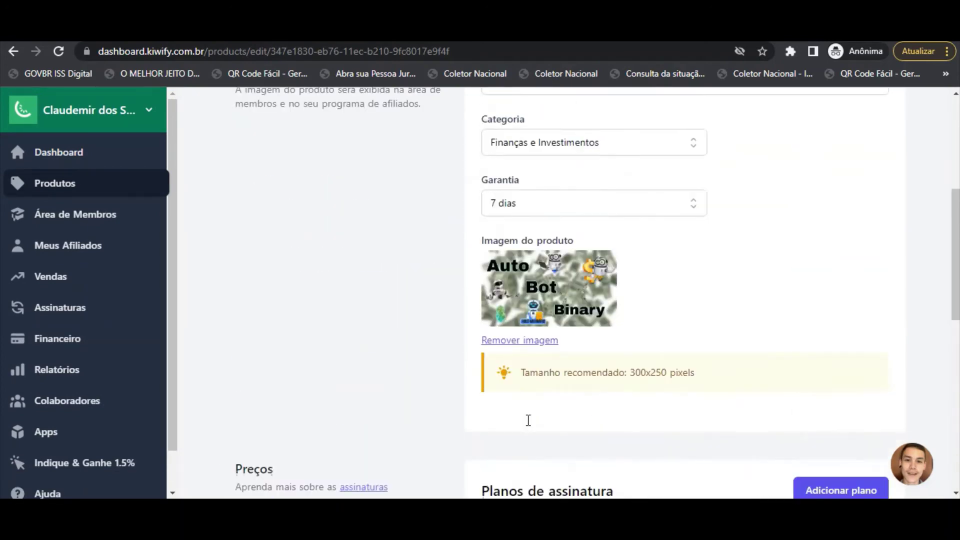
left_click_drag(568, 295, 438, 300)
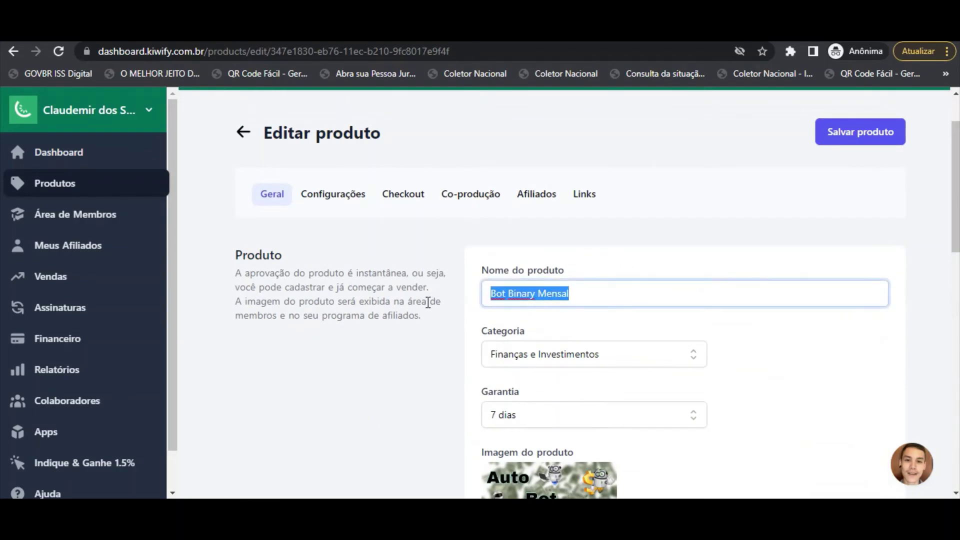
Delete the Bot Binary Mensal product, confirming the deletion with the word EXCLUIR.
scroll(304, 391, "down", 12)
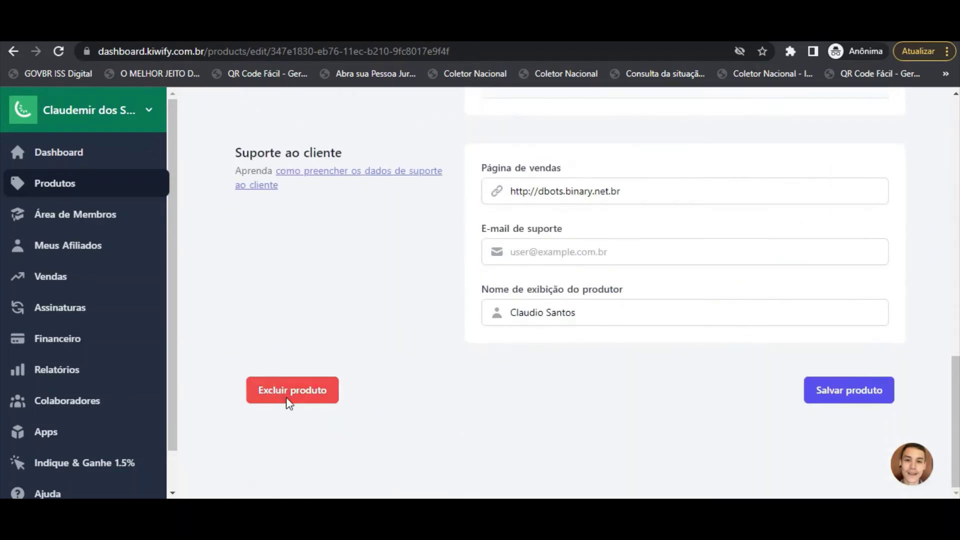
left_click(286, 397)
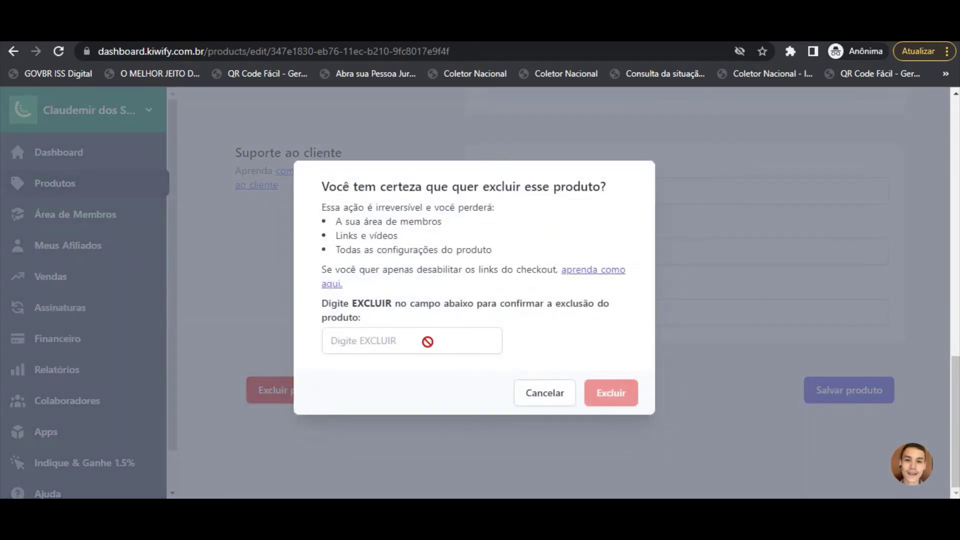
left_click(411, 333)
double_click(371, 304)
left_click_drag(372, 304, 380, 343)
left_click(592, 382)
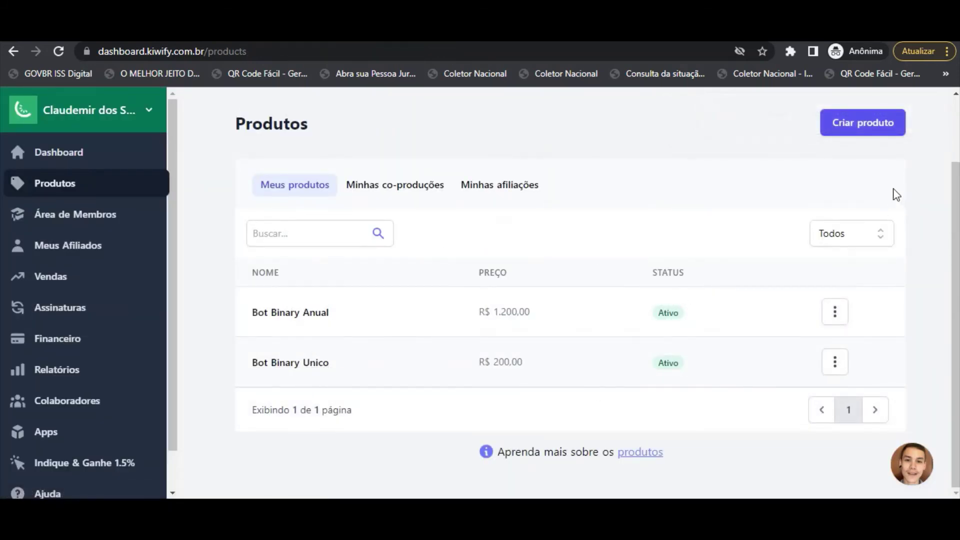
Start a new product with Assinatura recorrente as payment type and Área de membros externa as content delivery.
left_click(862, 123)
left_click(416, 179)
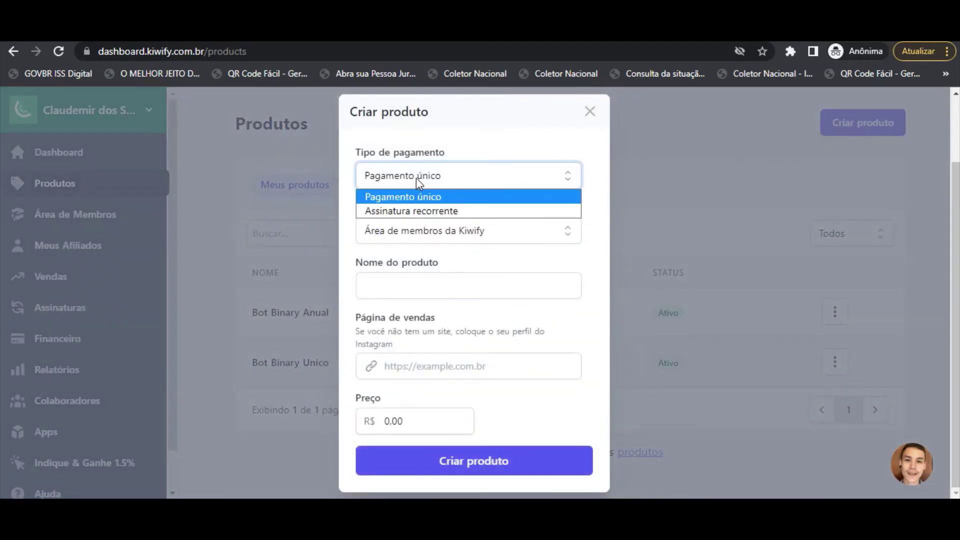
left_click(418, 208)
left_click(422, 258)
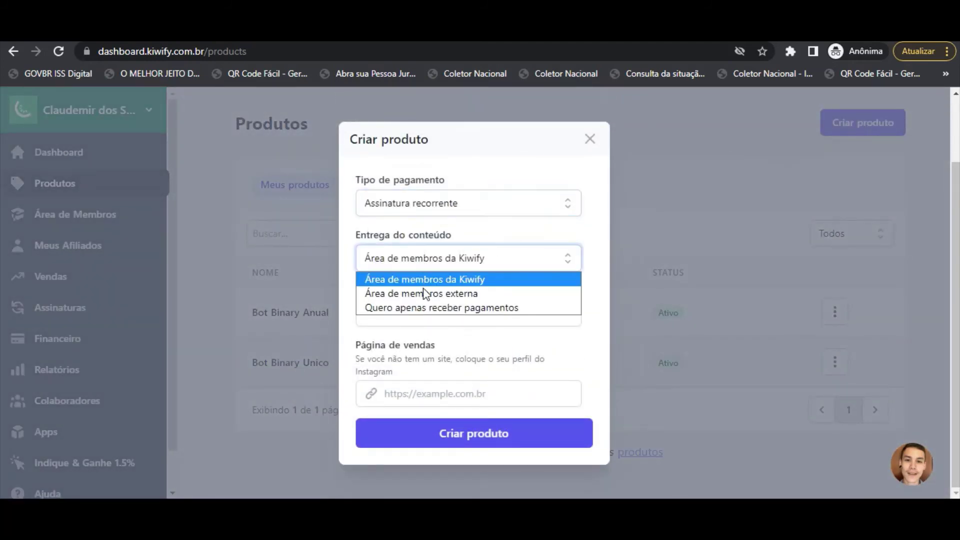
left_click(422, 293)
left_click(408, 318)
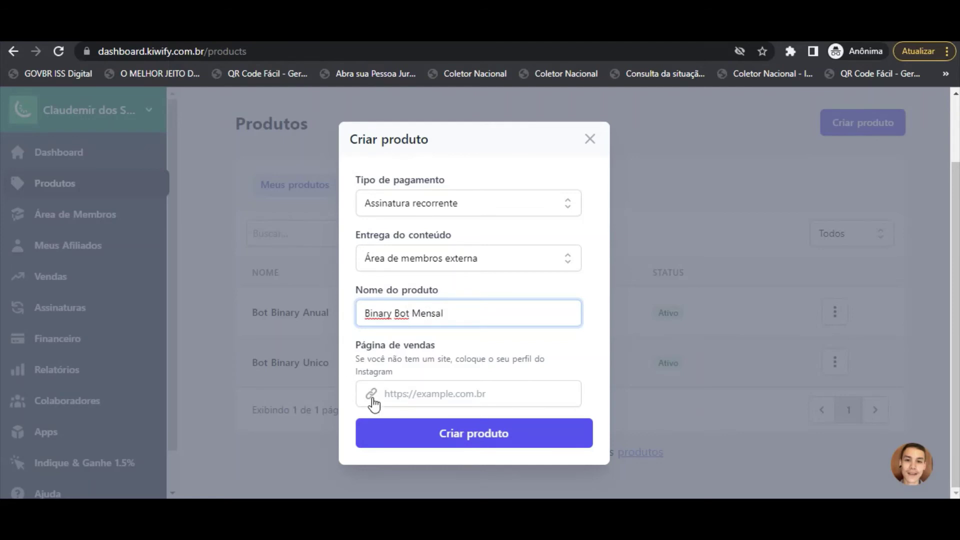
left_click(413, 404)
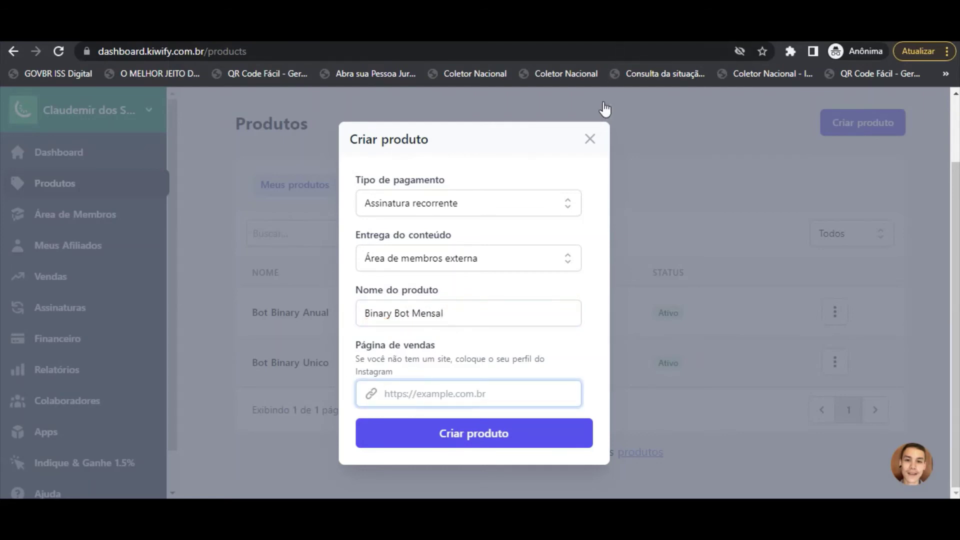
type("http://dbots.binarynet.br")
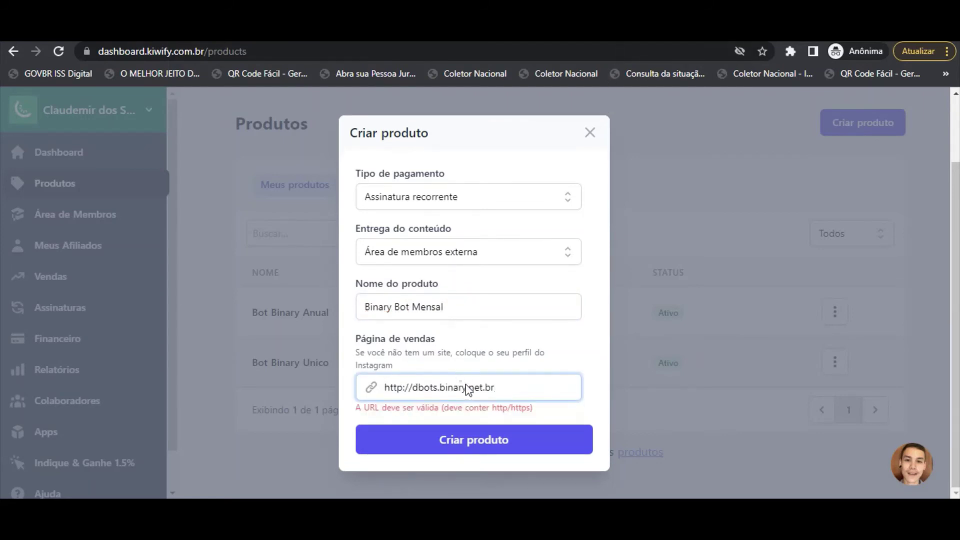
left_click(497, 454)
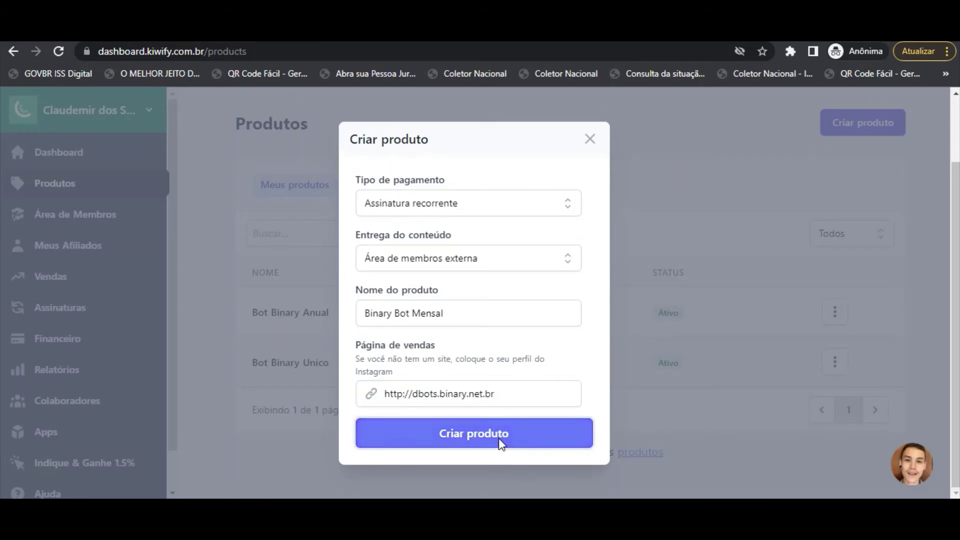
left_click(498, 437)
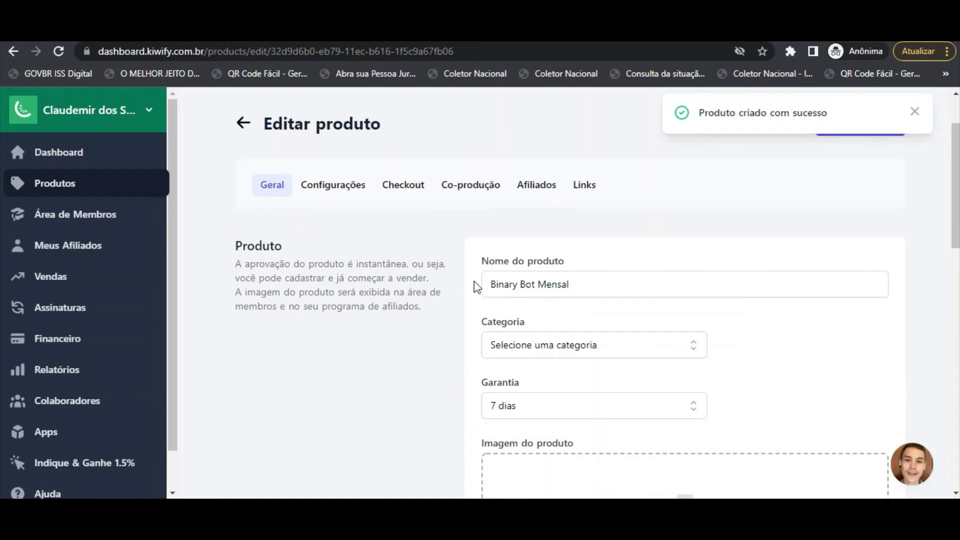
Set the Binary Bot Mensal product's category to Finanças e Investimentos.
scroll(500, 292, "down", 1)
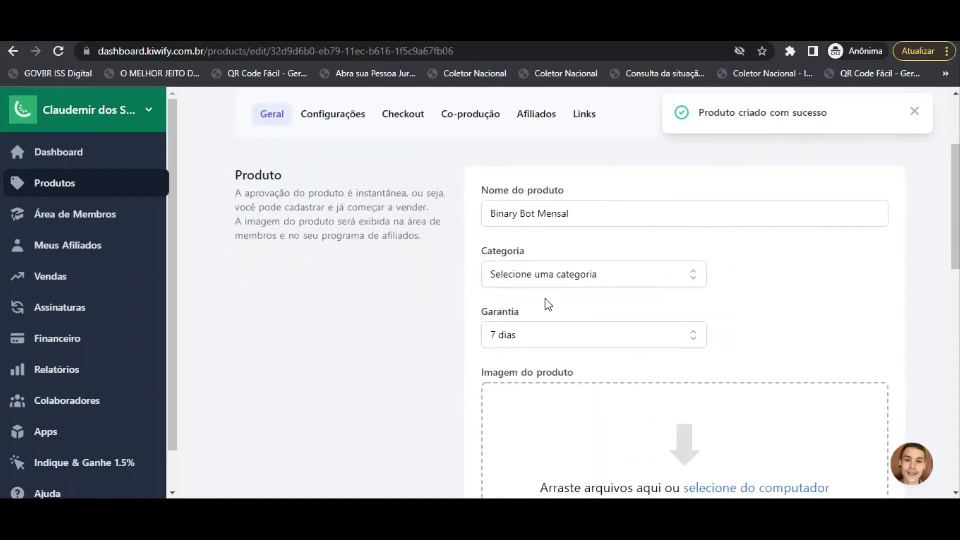
left_click(592, 275)
left_click(580, 50)
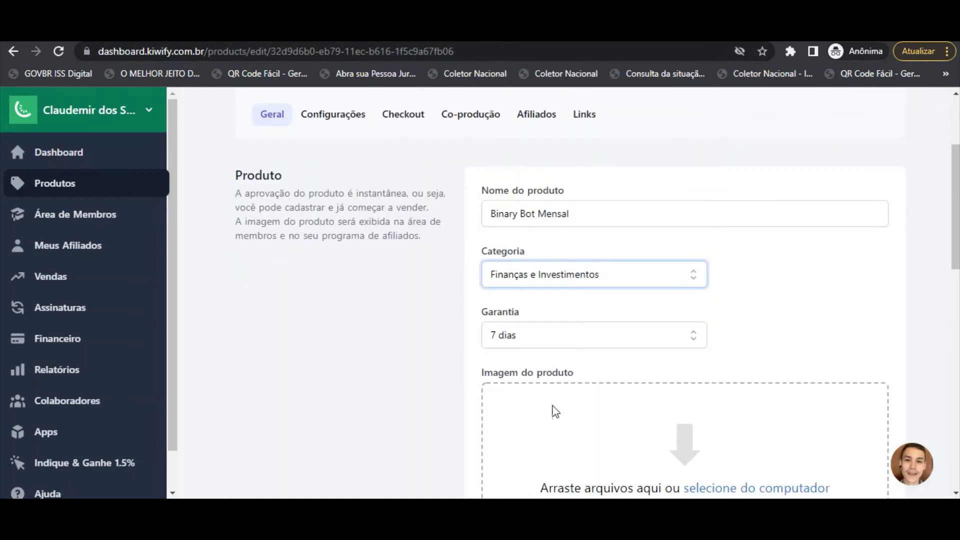
Upload the Auto Bot Binary picture from the computer as the product image.
scroll(555, 411, "down", 2)
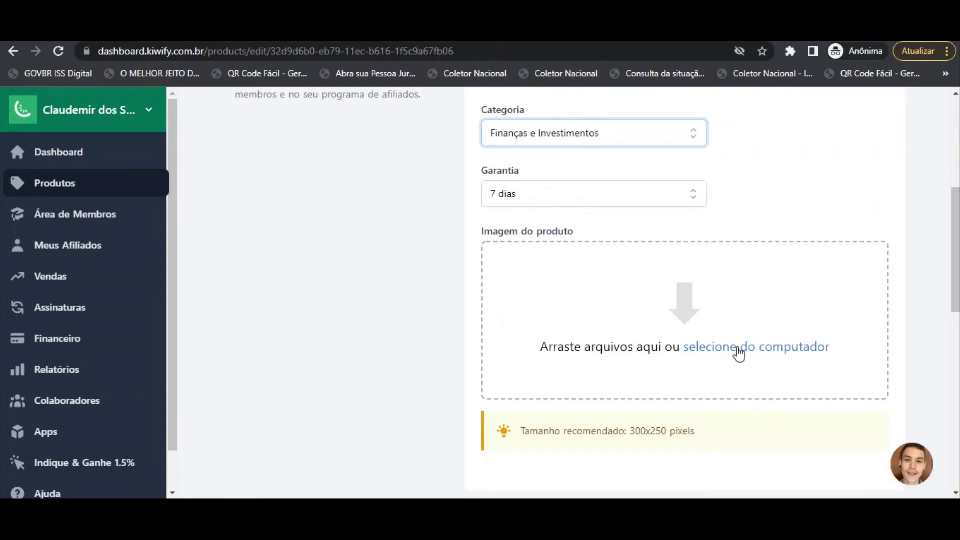
scroll(535, 285, "down", 6)
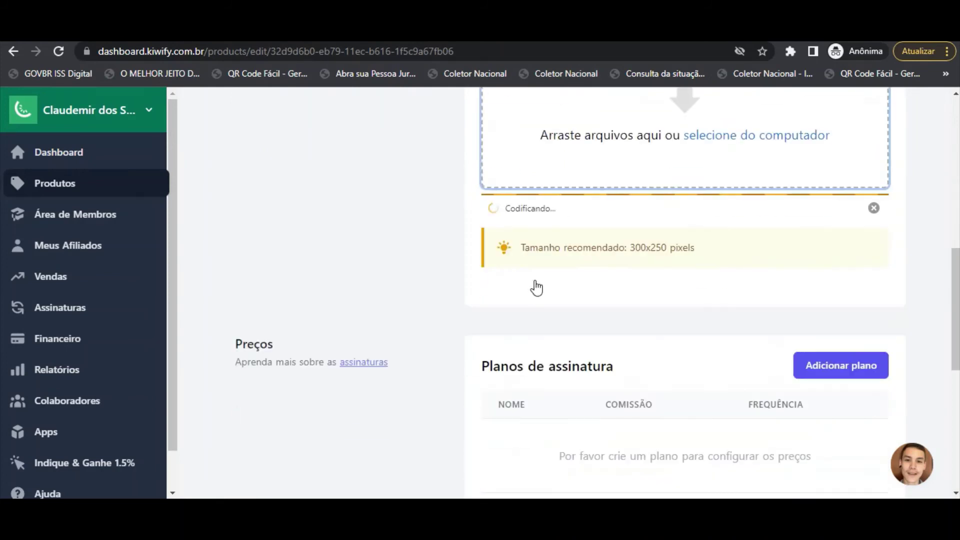
scroll(817, 230, "up", 3)
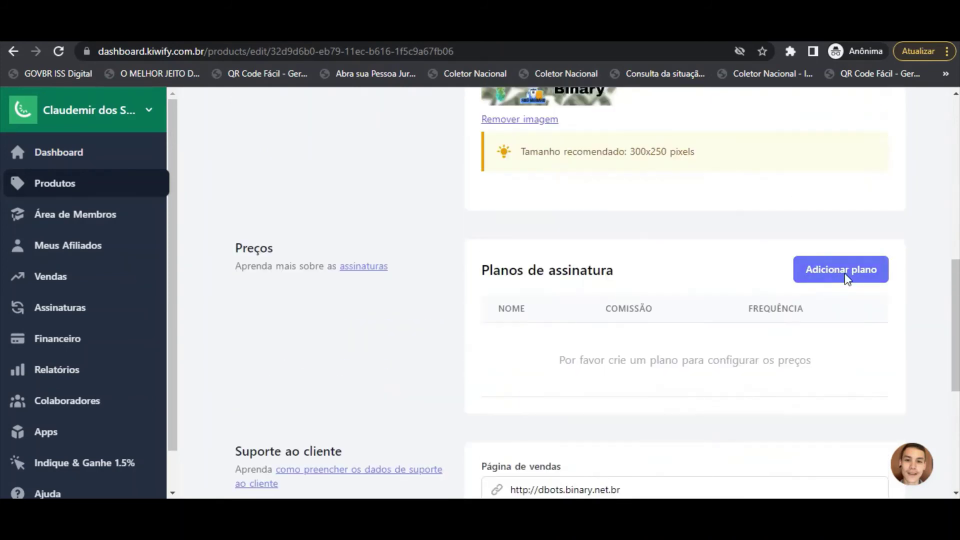
Add a subscription plan named Mensal, priced at R$ 100,00 with Mensal frequency and renewal until the customer cancels.
left_click(846, 278)
left_click(388, 215)
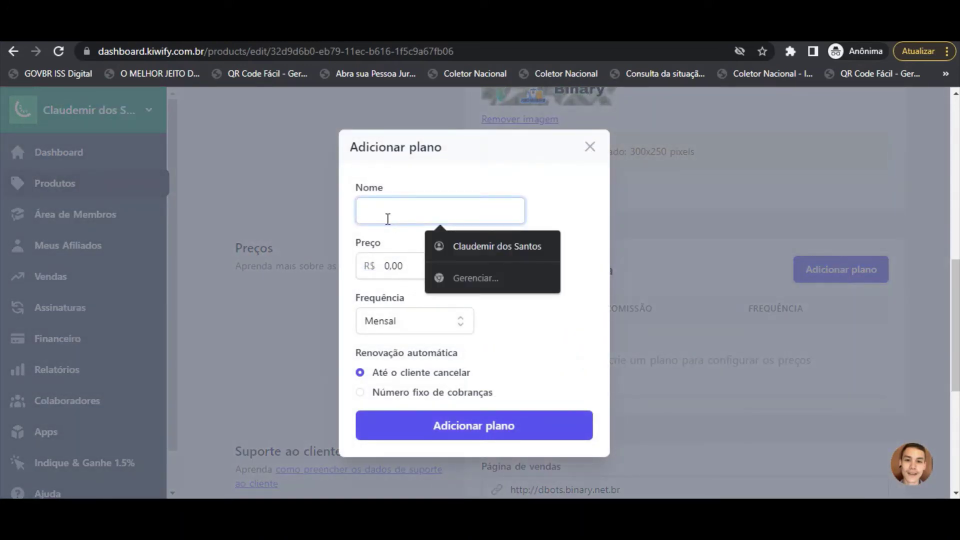
type("Mensal")
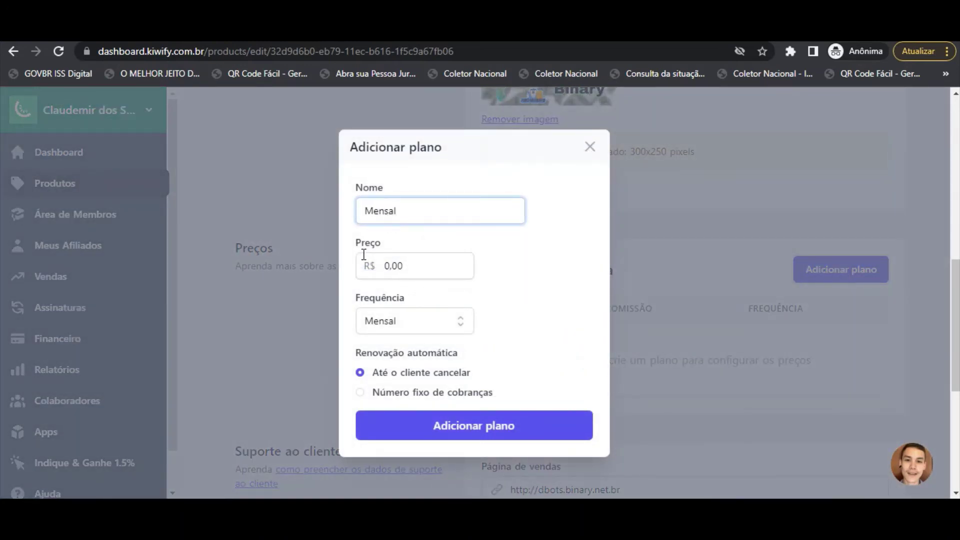
left_click(386, 266)
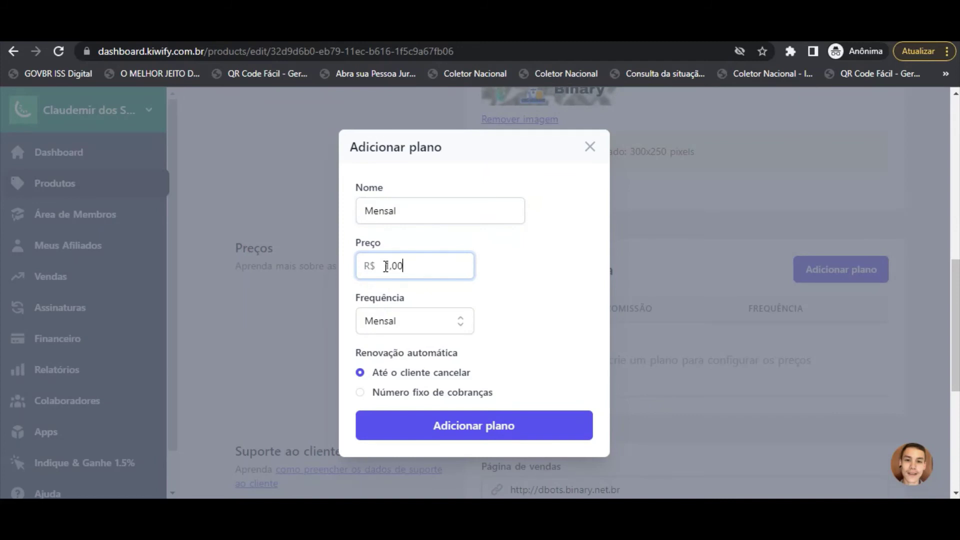
left_click(391, 321)
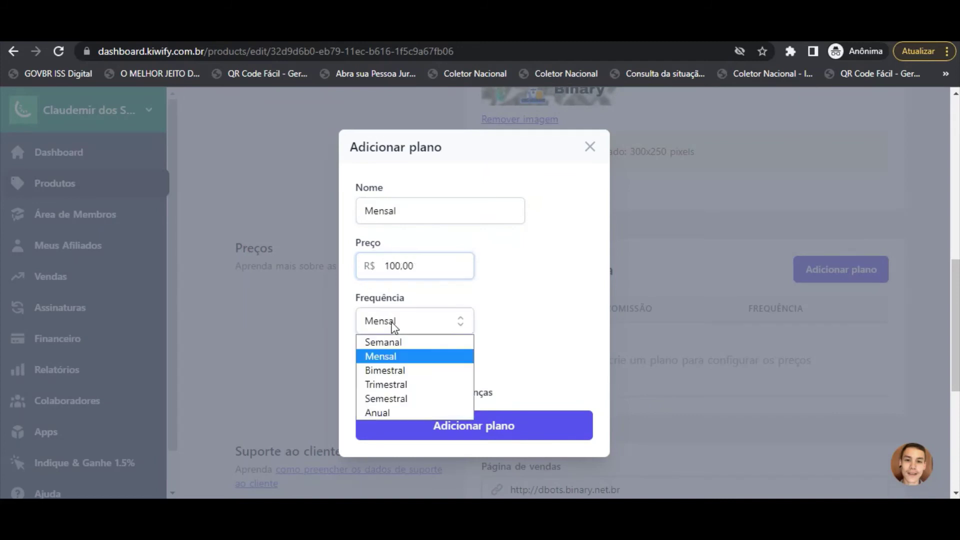
left_click(393, 326)
left_click(448, 432)
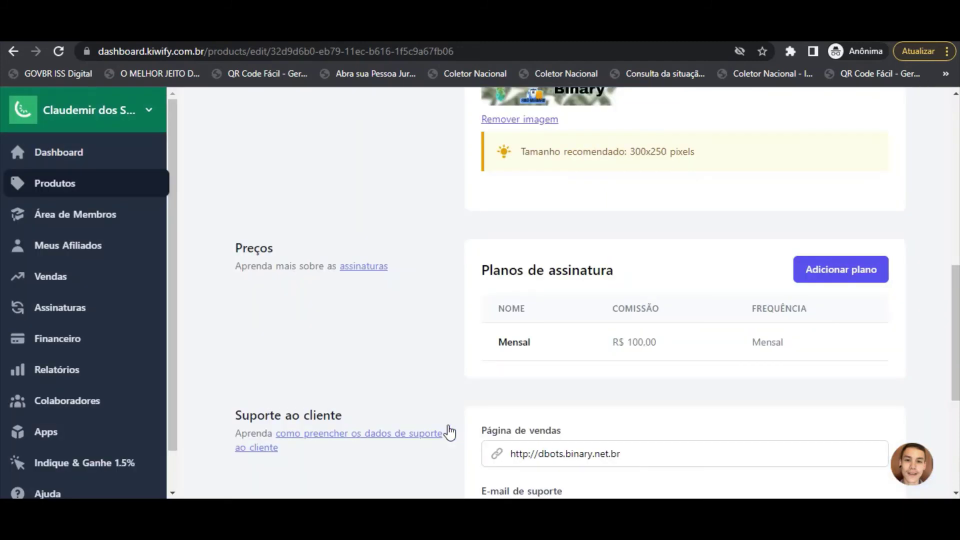
Fill in the producer's display name in the product's customer support details.
scroll(807, 295, "down", 4)
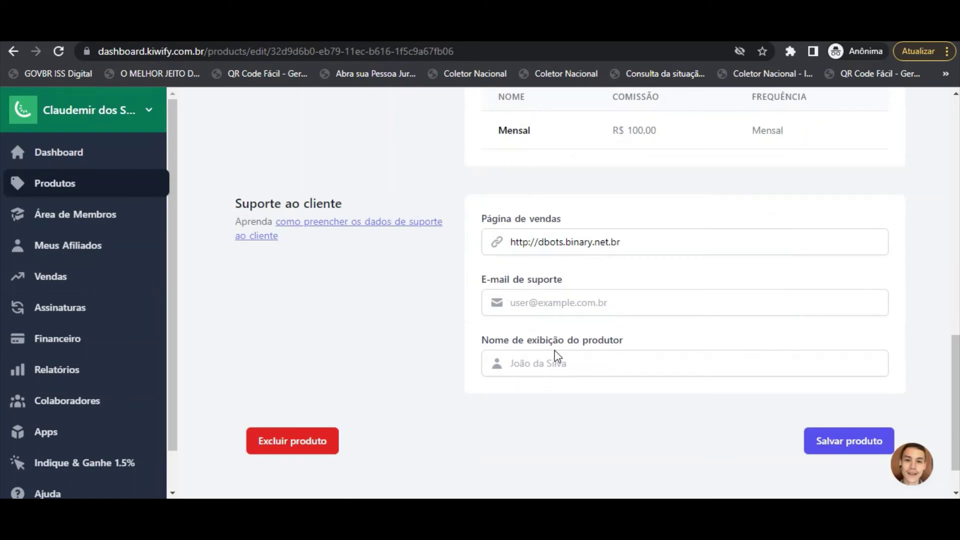
left_click(542, 362)
type("Claudio Santos")
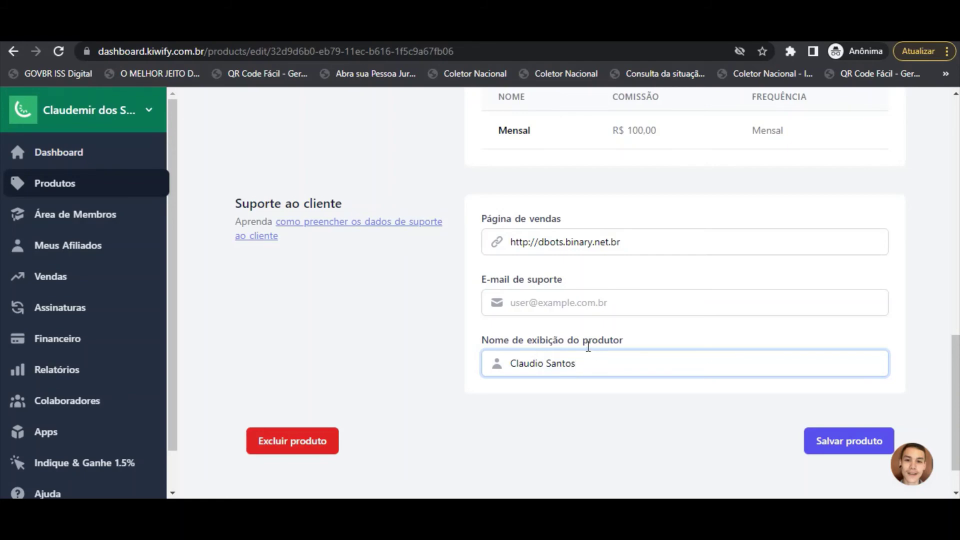
View the product's checkout links, then save the product and return to the product list.
scroll(587, 346, "up", 15)
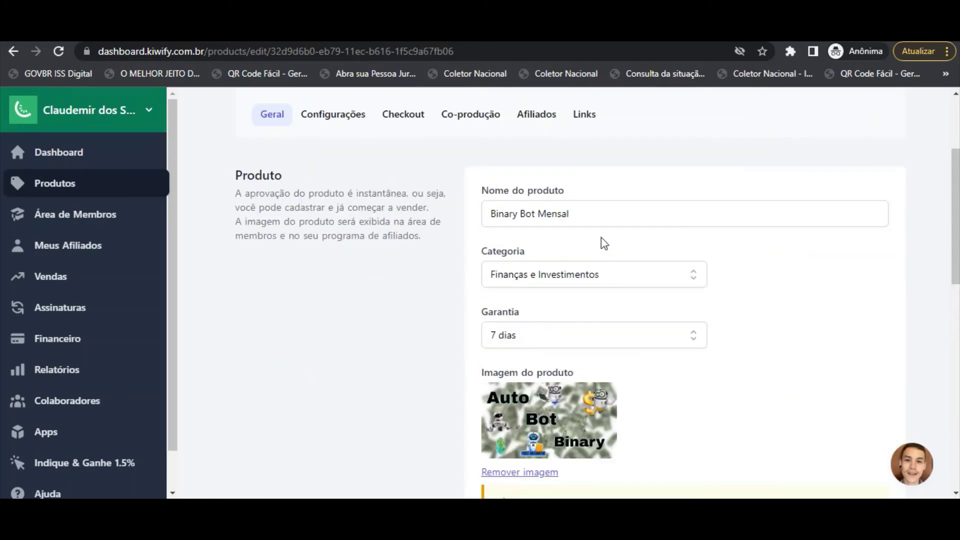
left_click(584, 265)
scroll(495, 385, "down", 1)
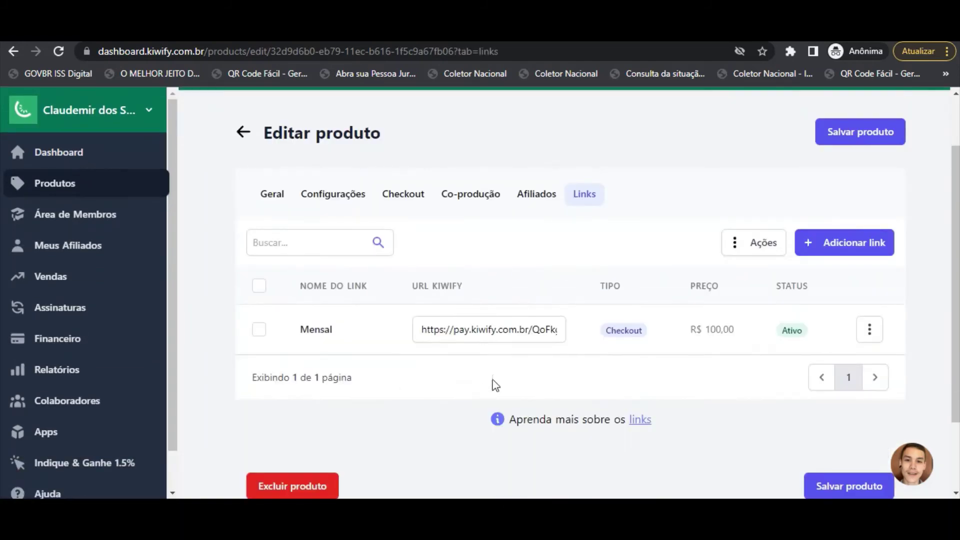
scroll(550, 352, "down", 1)
left_click(866, 423)
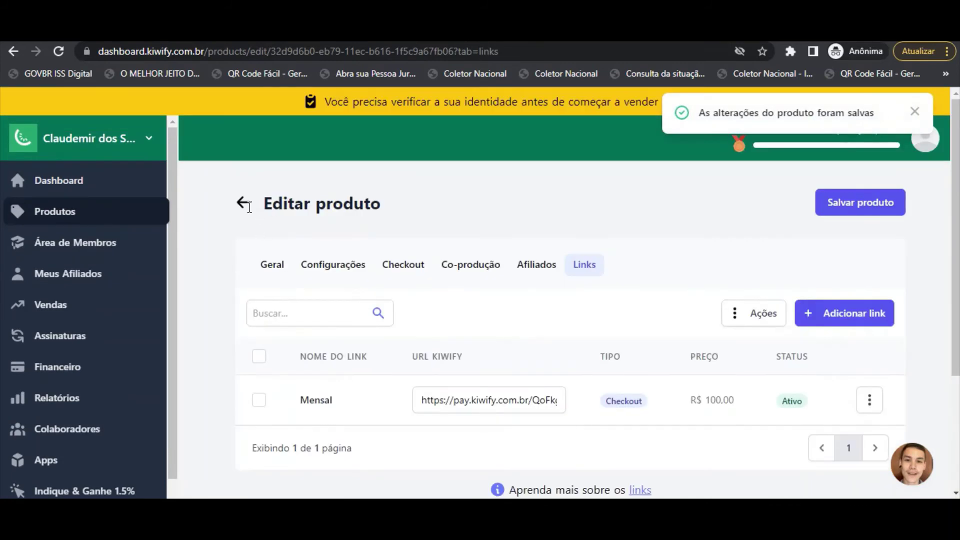
left_click(236, 202)
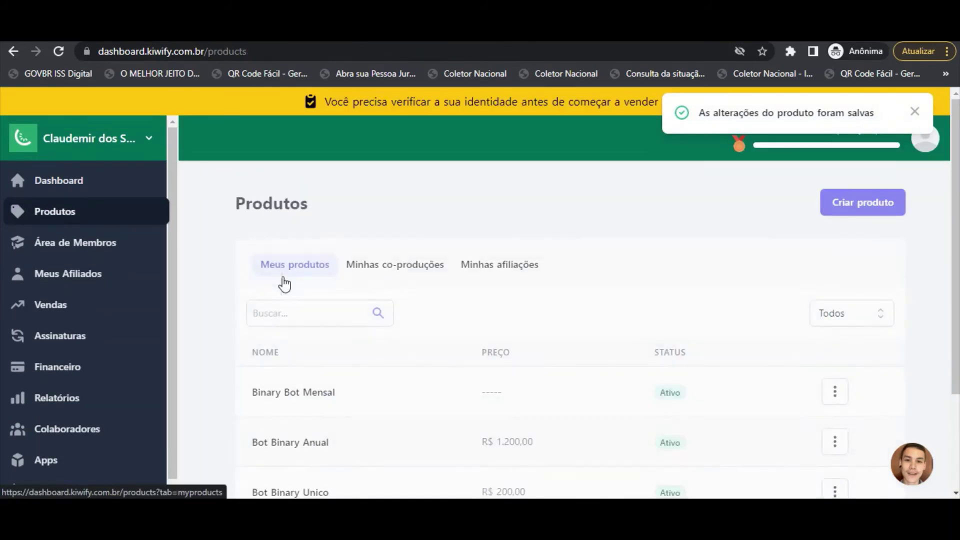
scroll(605, 367, "down", 3)
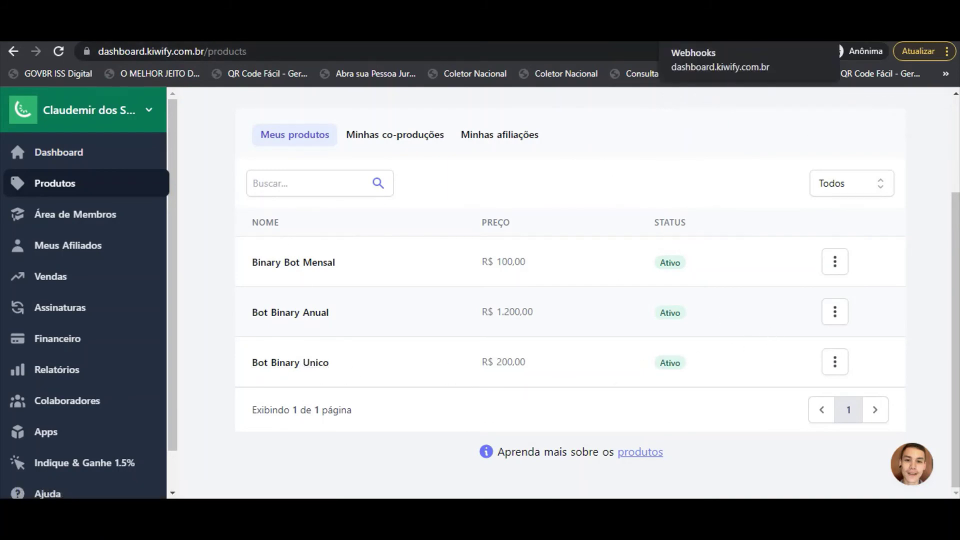
Start a new webhook in Kiwify and copy Plano Start's kiwify URL from the bot platform's plan list.
left_click(710, 30)
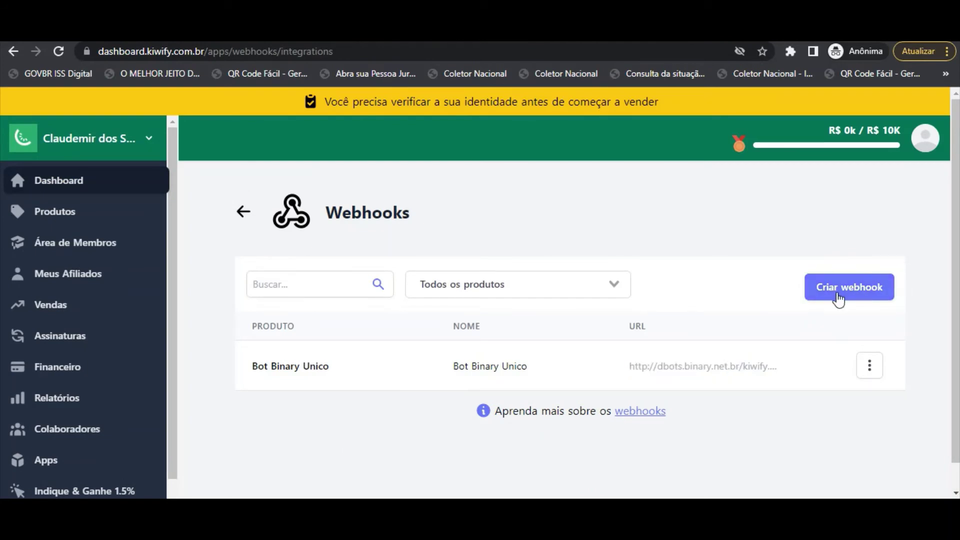
left_click(838, 300)
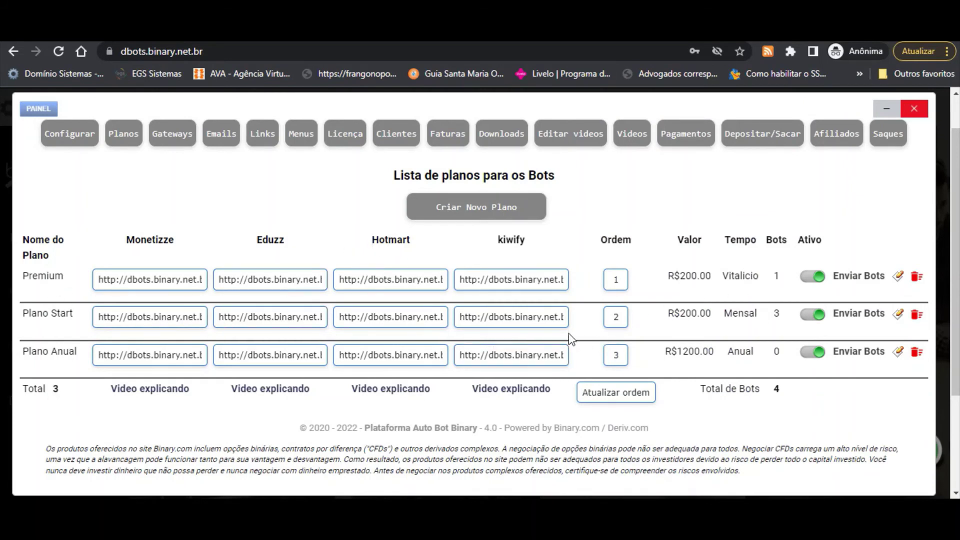
triple_click(555, 318)
right_click(555, 318)
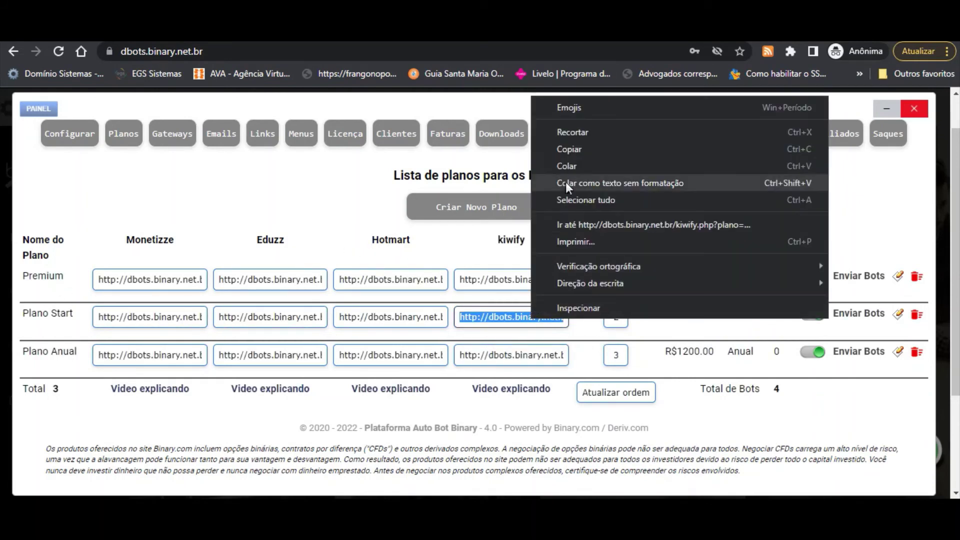
left_click(584, 151)
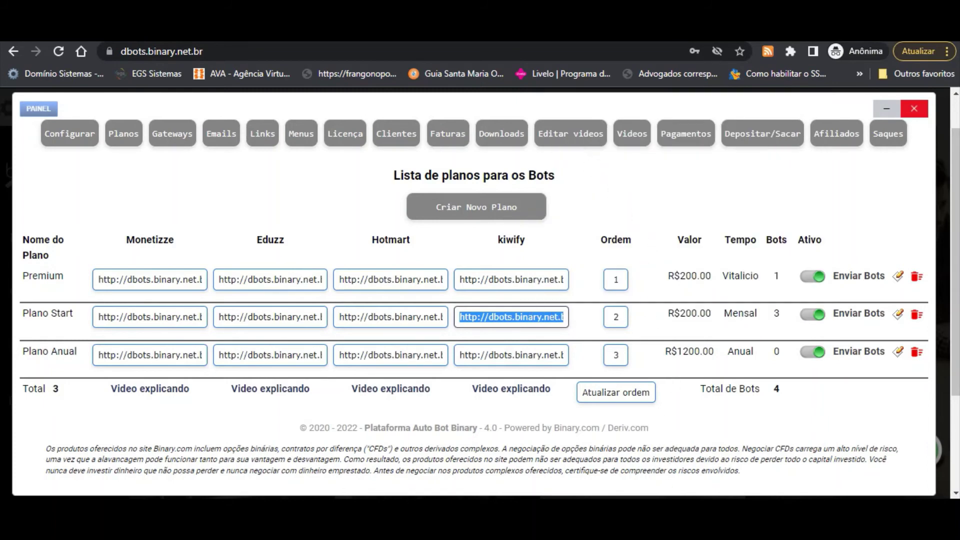
key("alt+Tab")
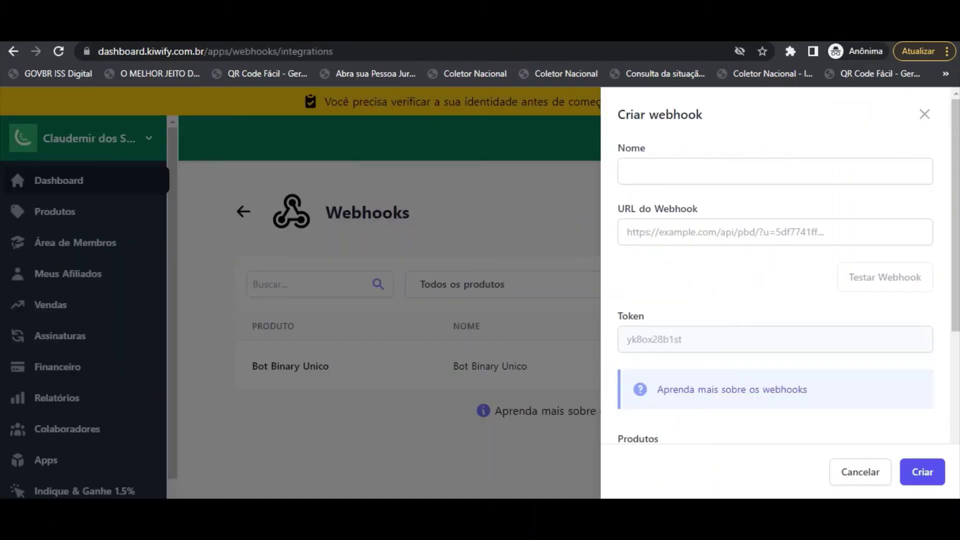
left_click(664, 173)
type("Bo")
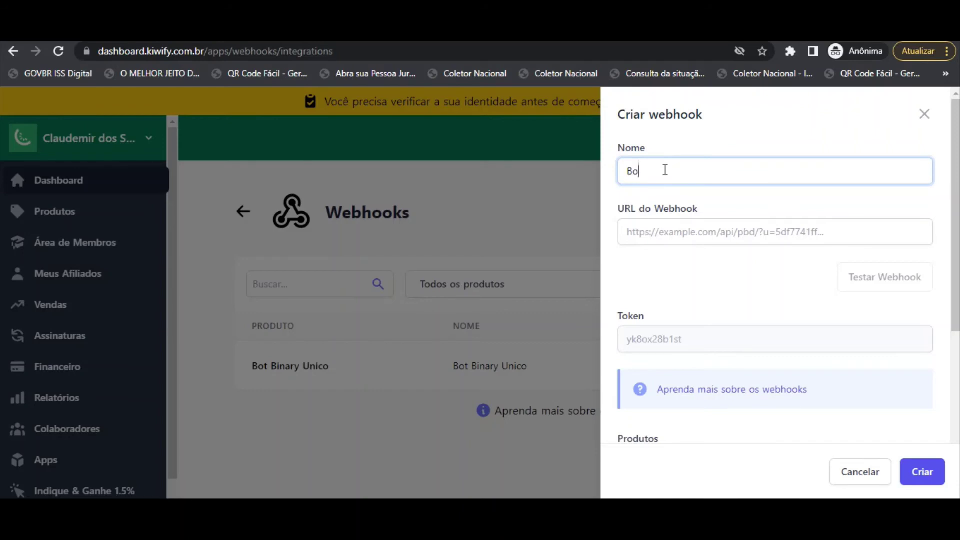
type("nt ")
type("Bina")
type("ry Mensal")
left_click(658, 231)
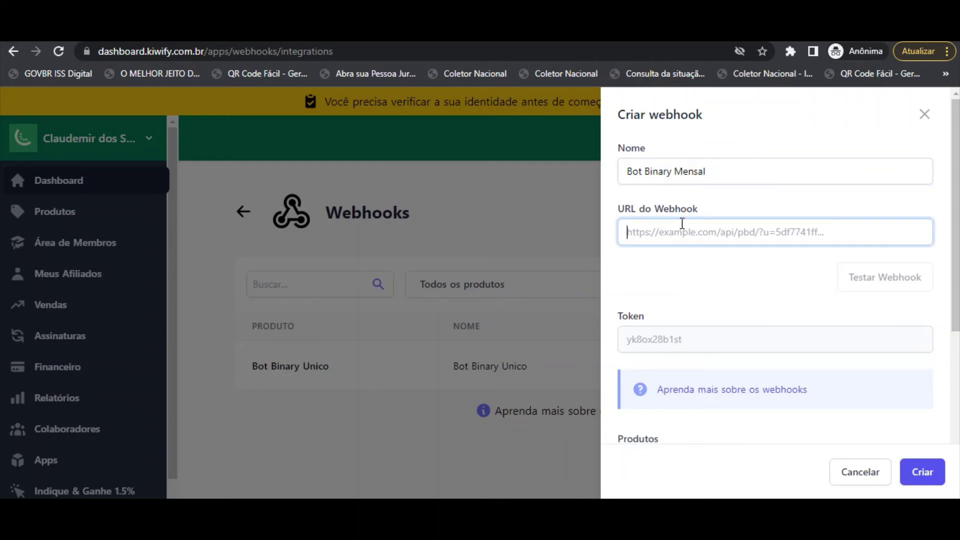
key("ctrl+v")
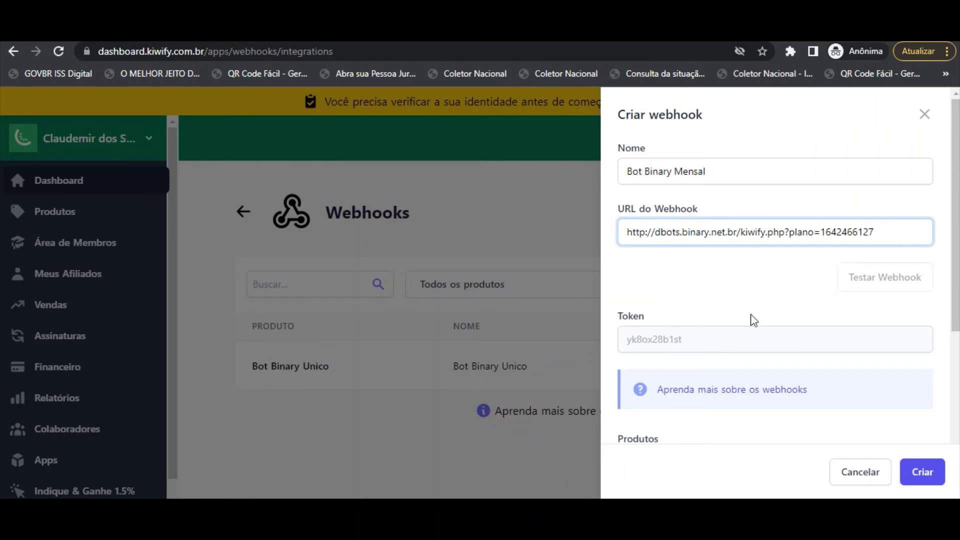
scroll(752, 300, "down", 4)
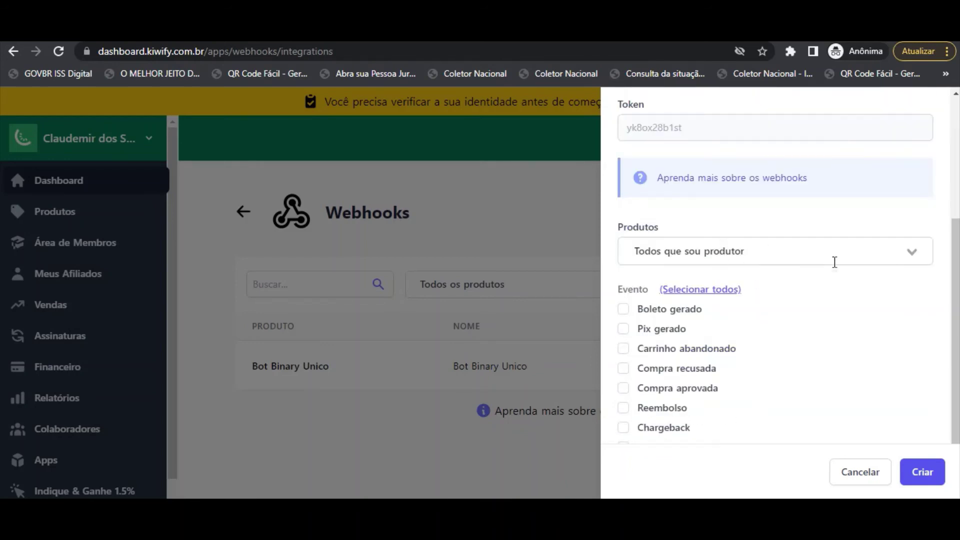
left_click(912, 252)
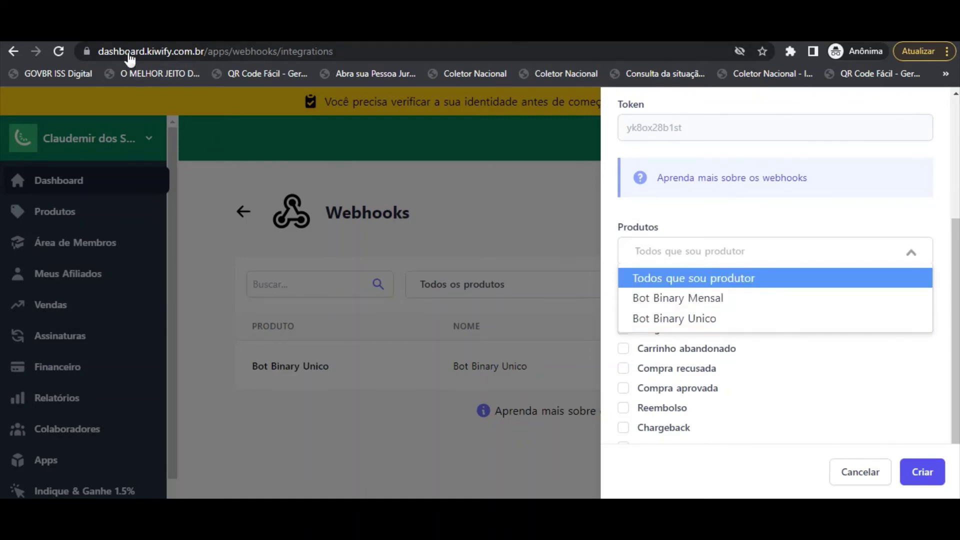
Reload the webhooks page and start a webhook named Bot Binary Mensal, using the copied URL and the Binary Bot Mensal product.
left_click(59, 52)
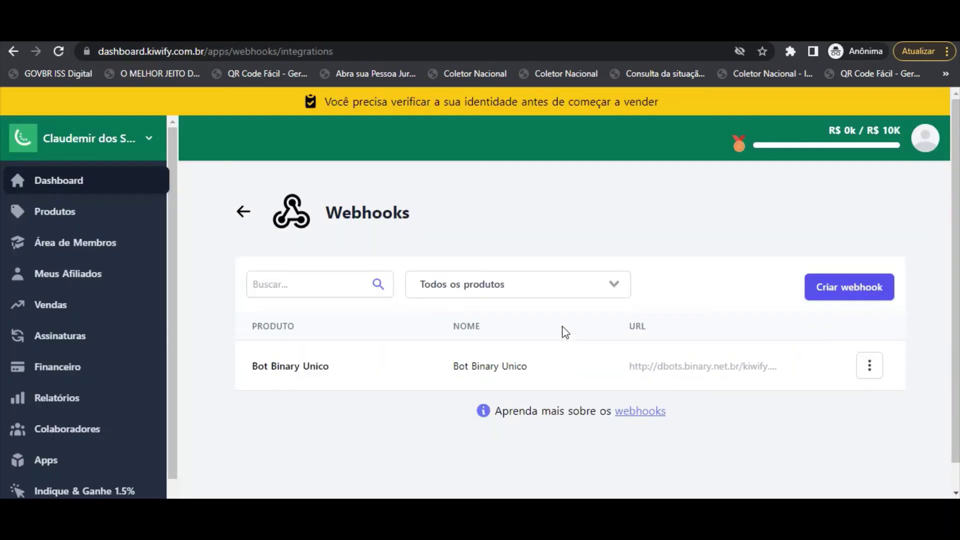
left_click(849, 290)
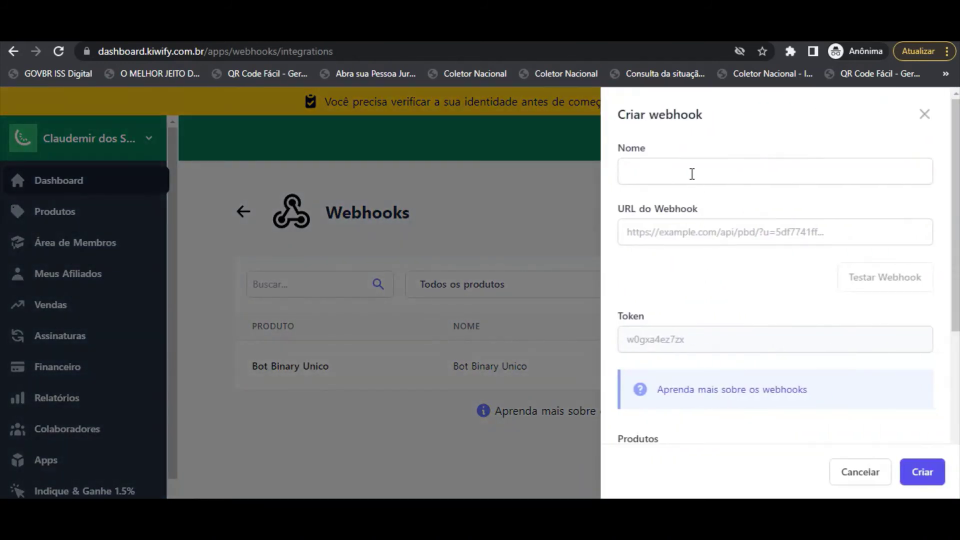
left_click(685, 166)
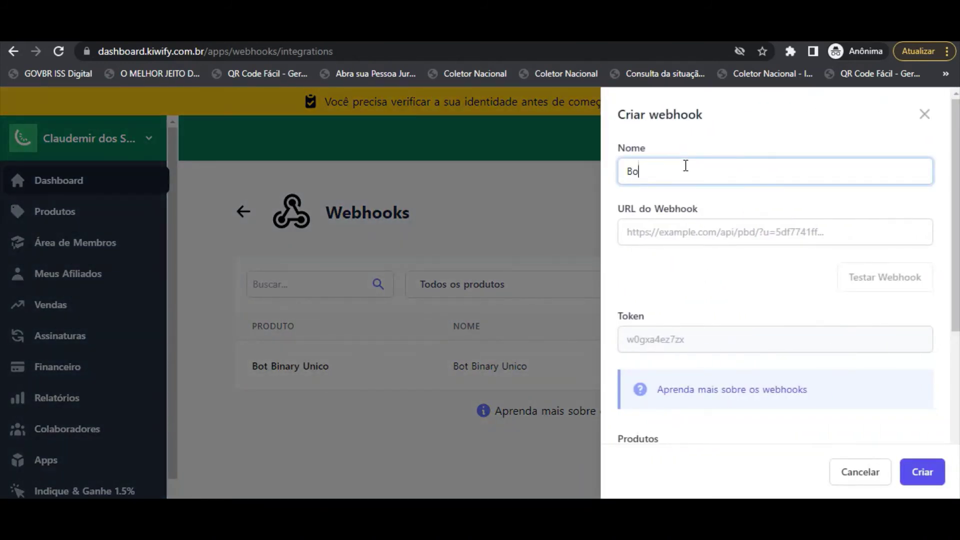
type("Bot Binary Mensal")
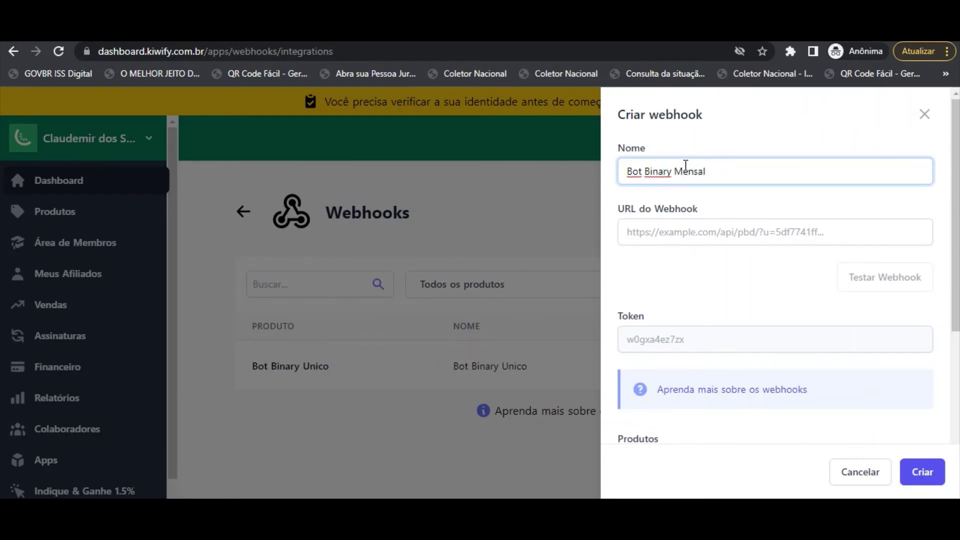
left_click(685, 229)
key("ctrl+v")
scroll(746, 274, "down", 4)
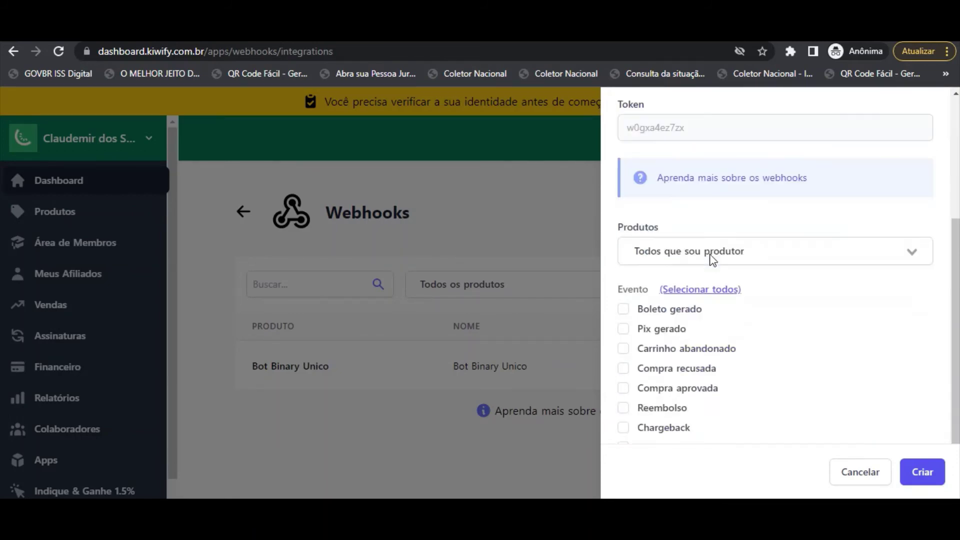
left_click(741, 254)
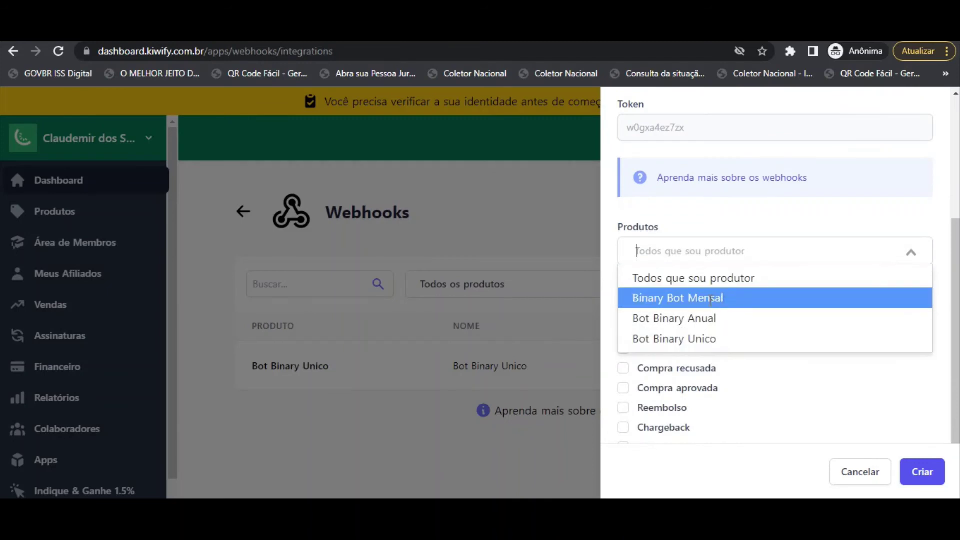
left_click(716, 300)
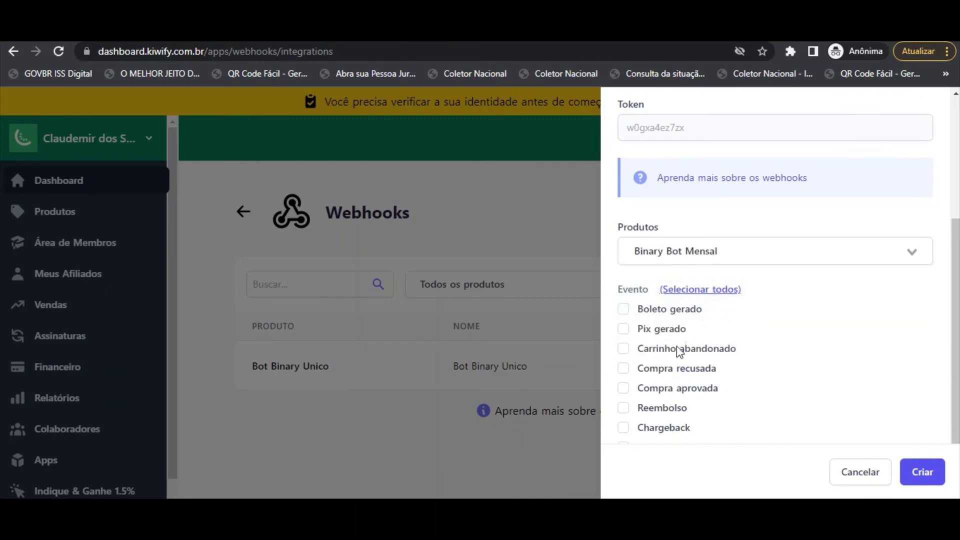
Enable the Compra aprovada, Reembolso, Chargeback, Assinatura cancelada and Assinatura renovada events for the monthly webhook.
scroll(671, 337, "down", 1)
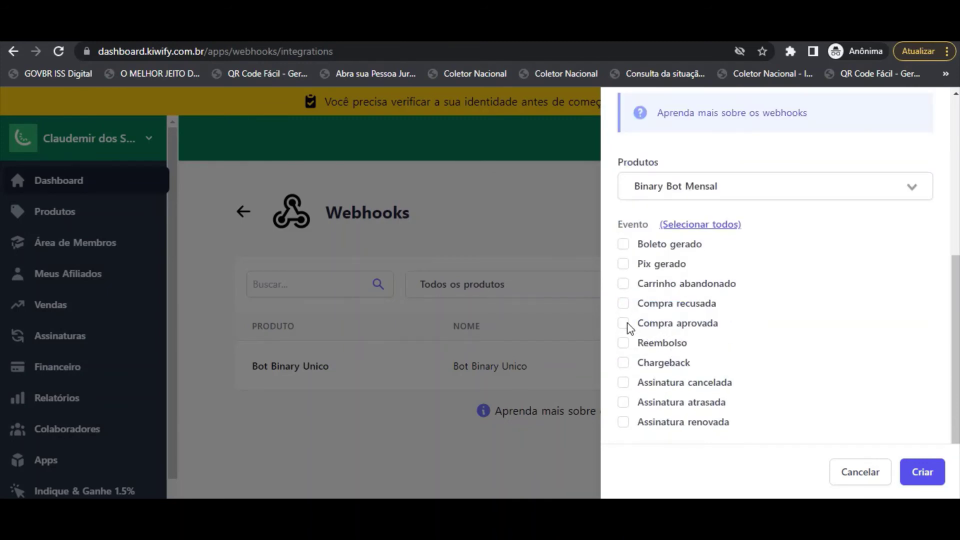
left_click(624, 323)
left_click(625, 343)
left_click(625, 363)
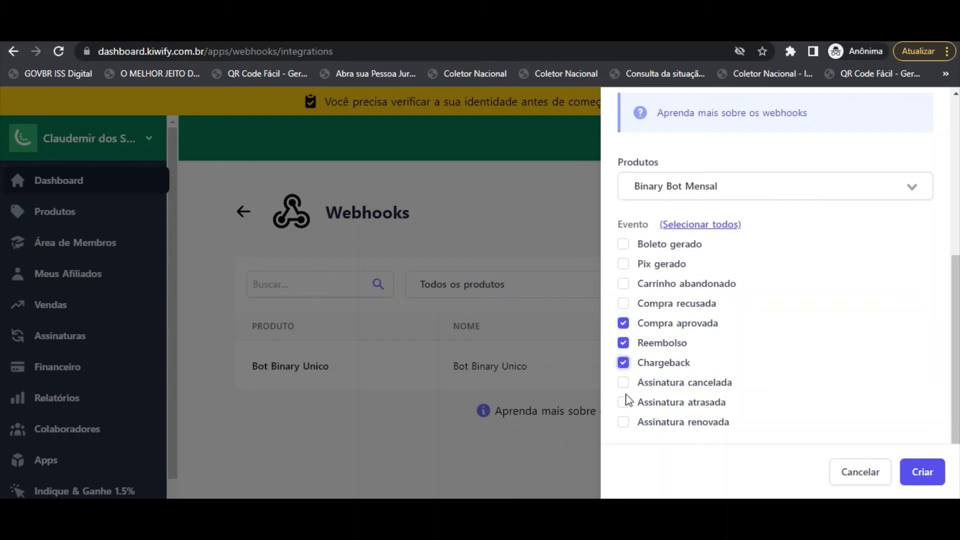
left_click(624, 383)
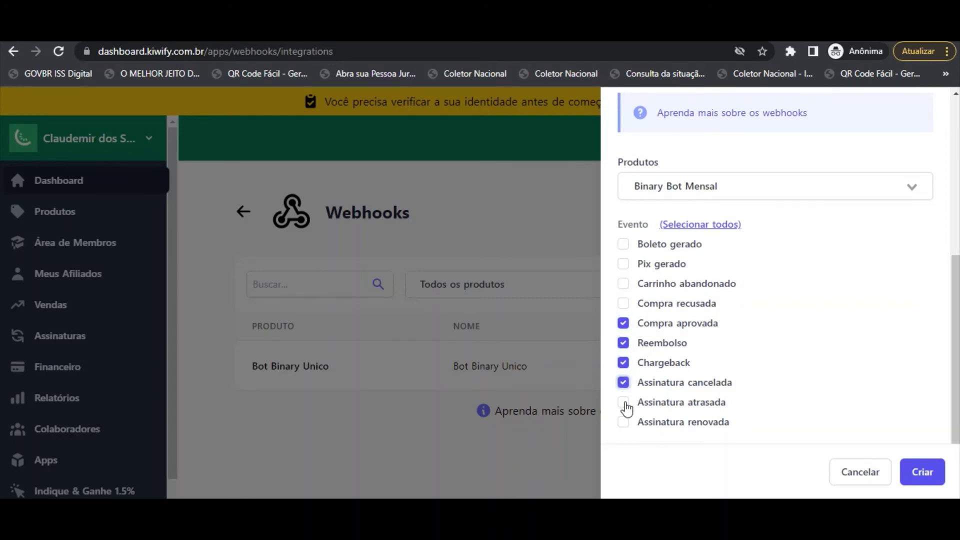
left_click(625, 423)
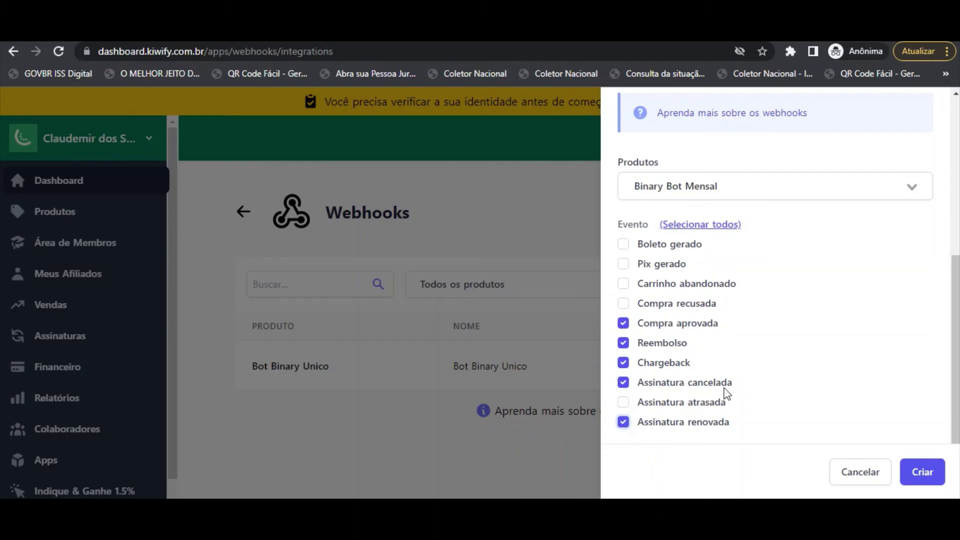
Open the webhook test for Bot Binary Mensal and set its event to Compra aprovada.
scroll(880, 290, "up", 5)
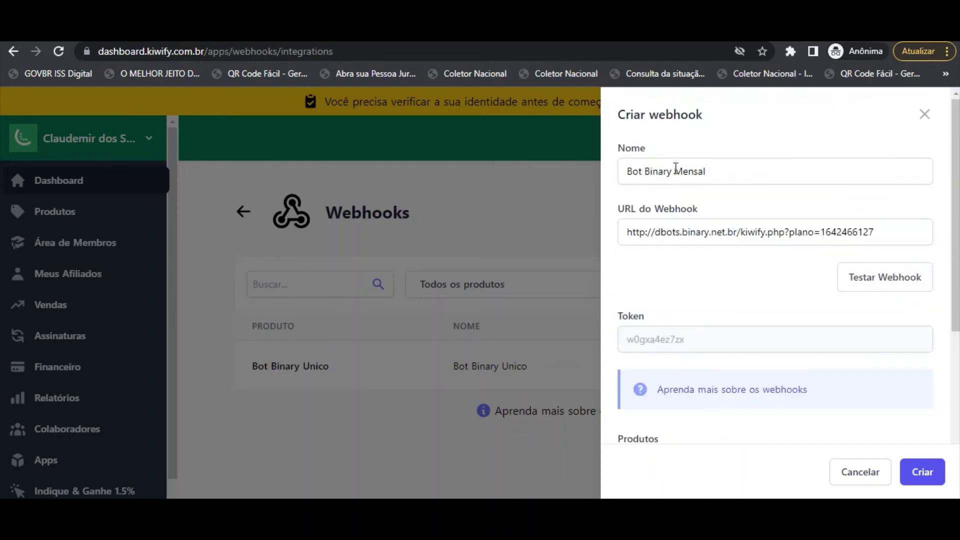
left_click(902, 281)
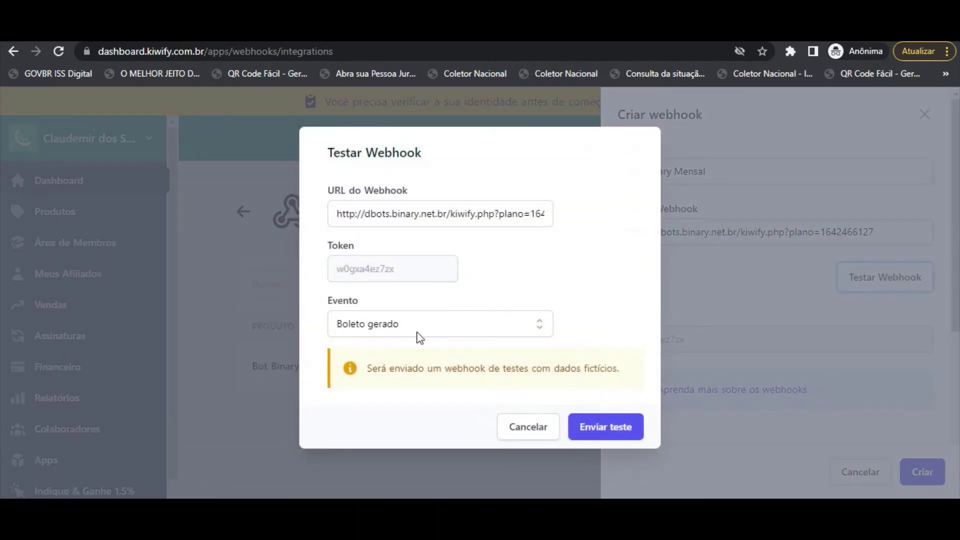
left_click(378, 329)
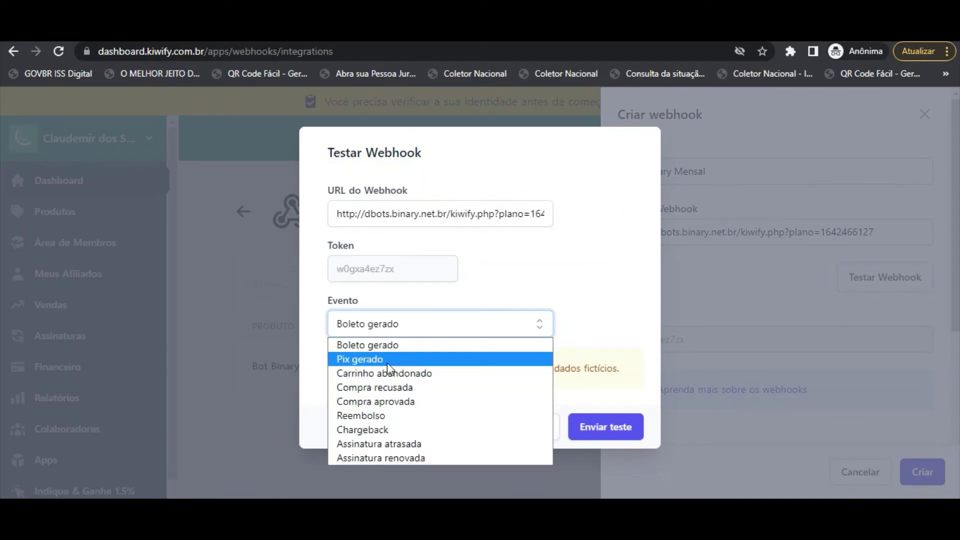
left_click(384, 402)
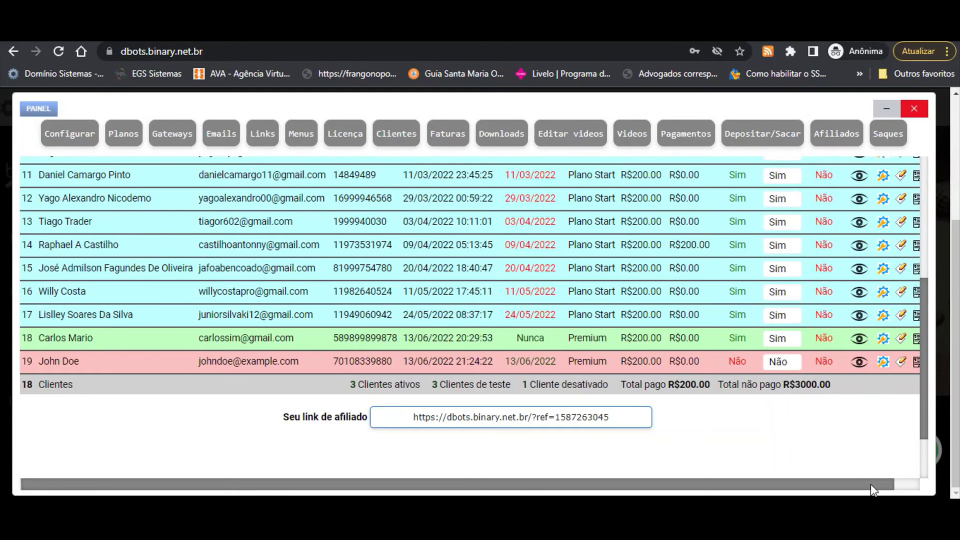
On the bot platform, add extra "e" letters to the deactivated Premium test client's e-mail and name, and save the client's data.
scroll(871, 484, "right", 1)
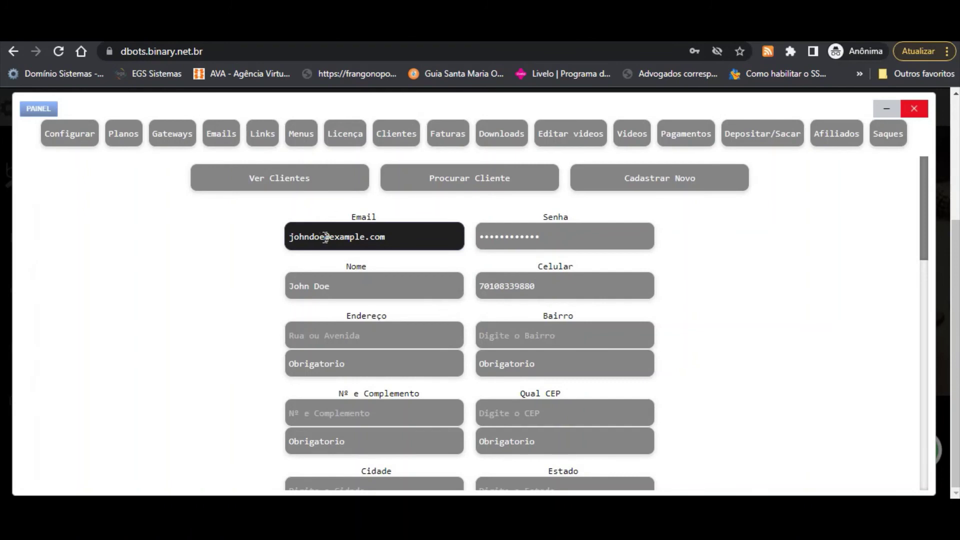
left_click(325, 237)
type("ee")
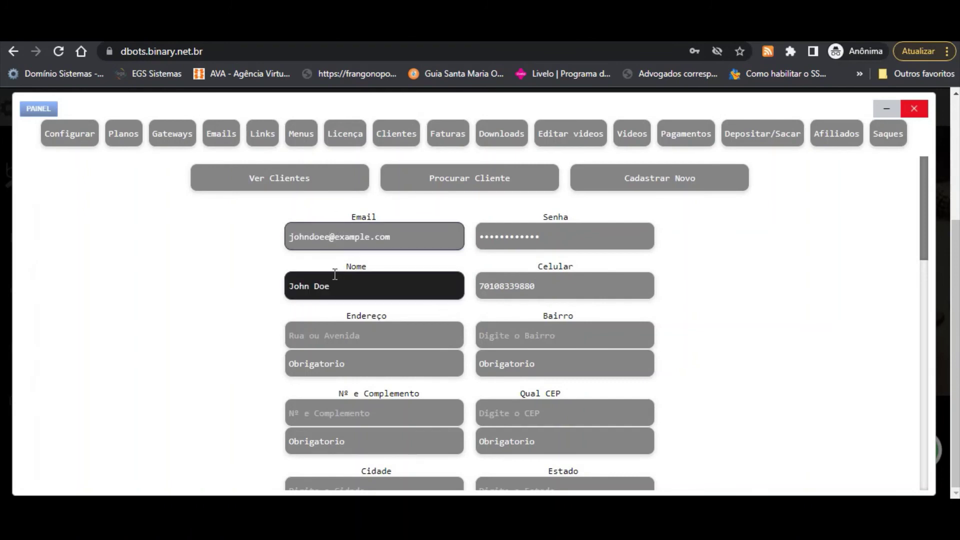
left_click(331, 290)
type("e")
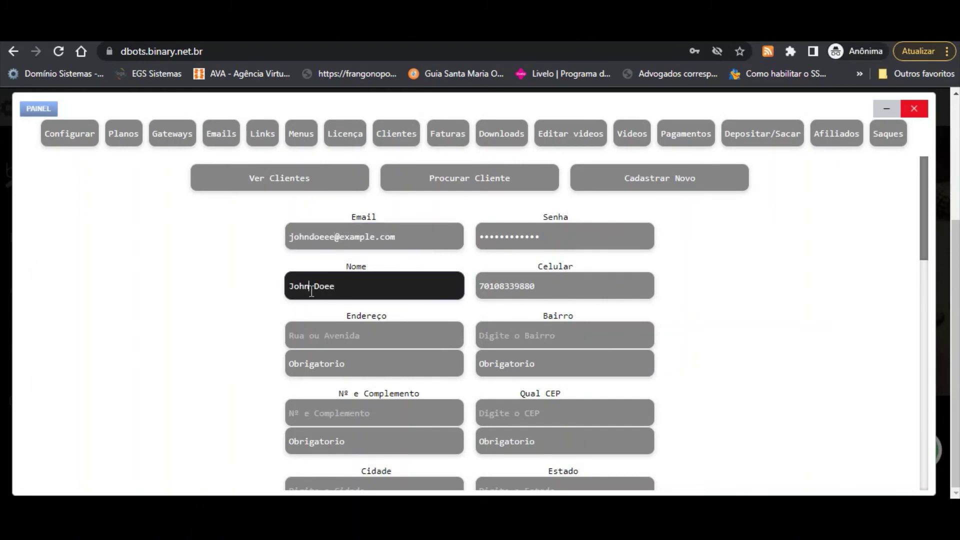
scroll(488, 336, "down", 10)
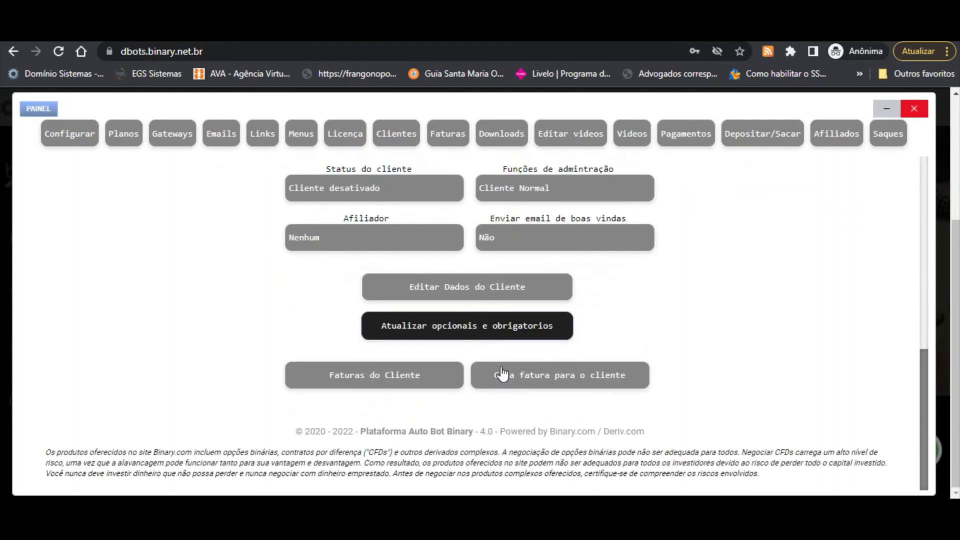
left_click(465, 294)
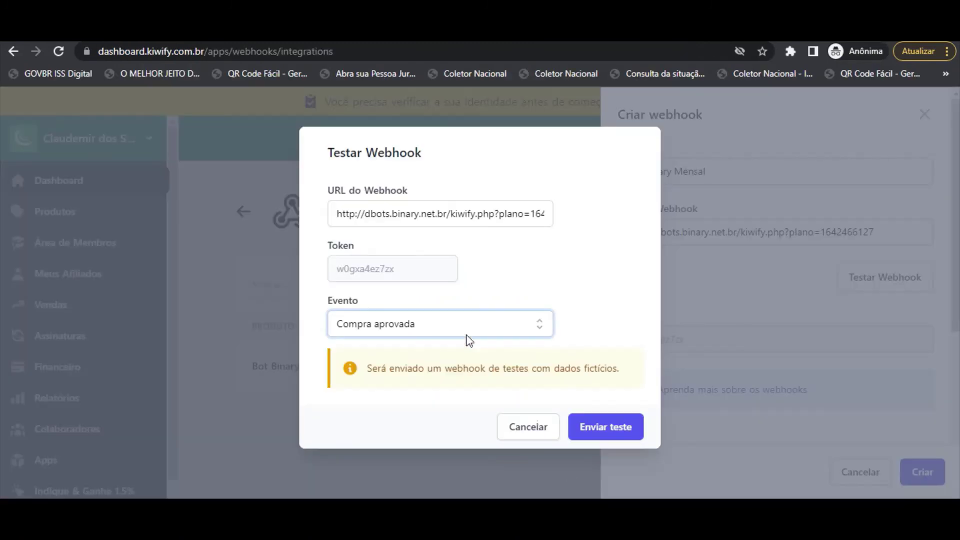
Send the Compra aprovada test webhook from Kiwify and reopen the client list on the bot platform.
left_click(604, 435)
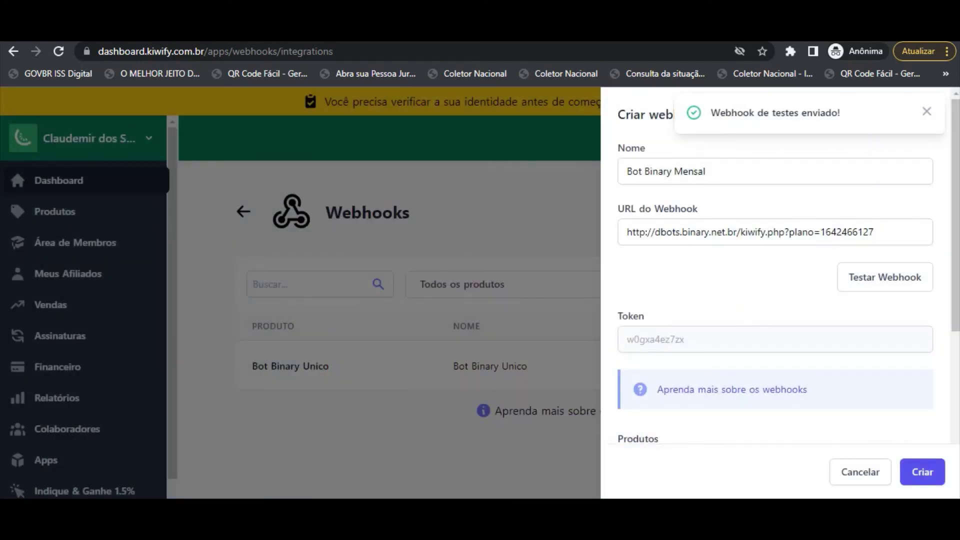
key("alt+Tab")
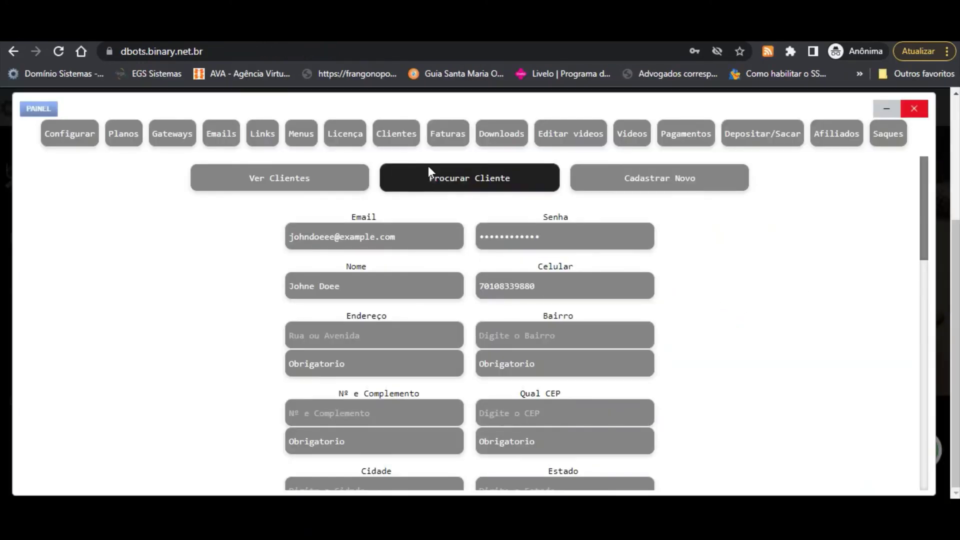
left_click(392, 139)
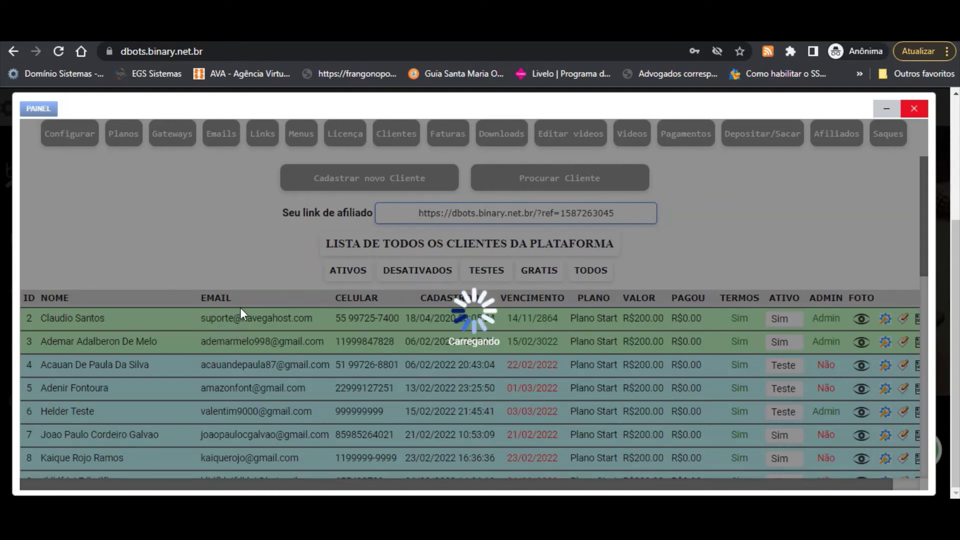
Examine the newest client's plan, due date and active status at the end of the client list.
scroll(352, 389, "down", 4)
scroll(354, 390, "down", 4)
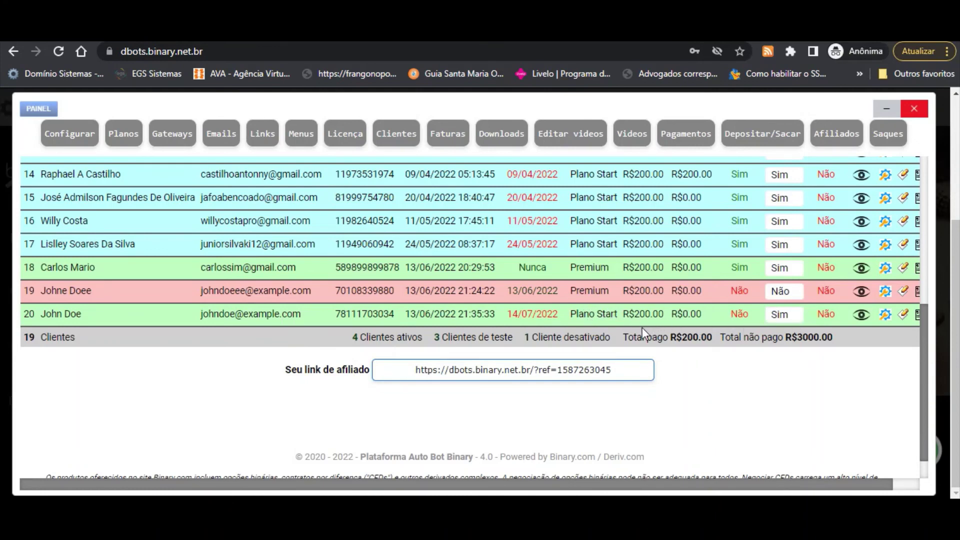
scroll(677, 341, "up", 7)
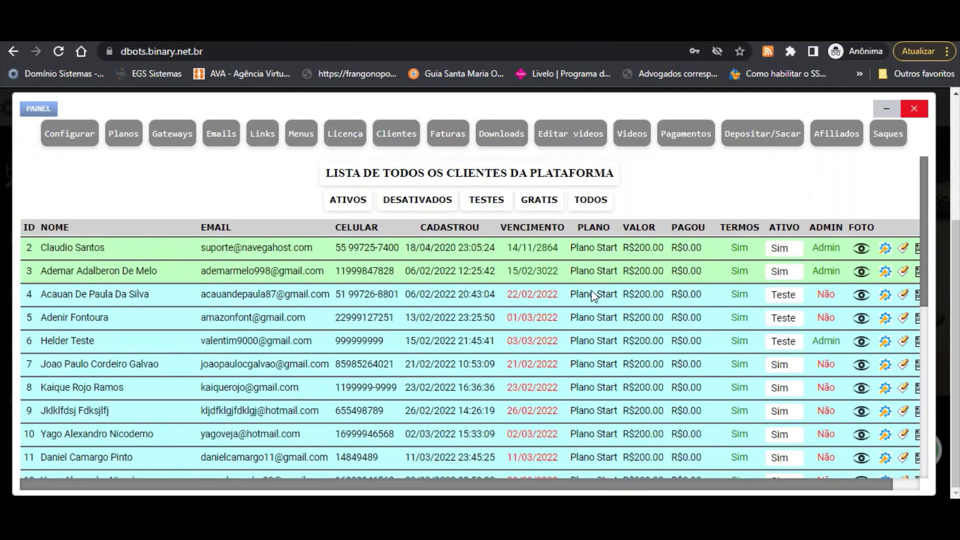
scroll(680, 261, "down", 7)
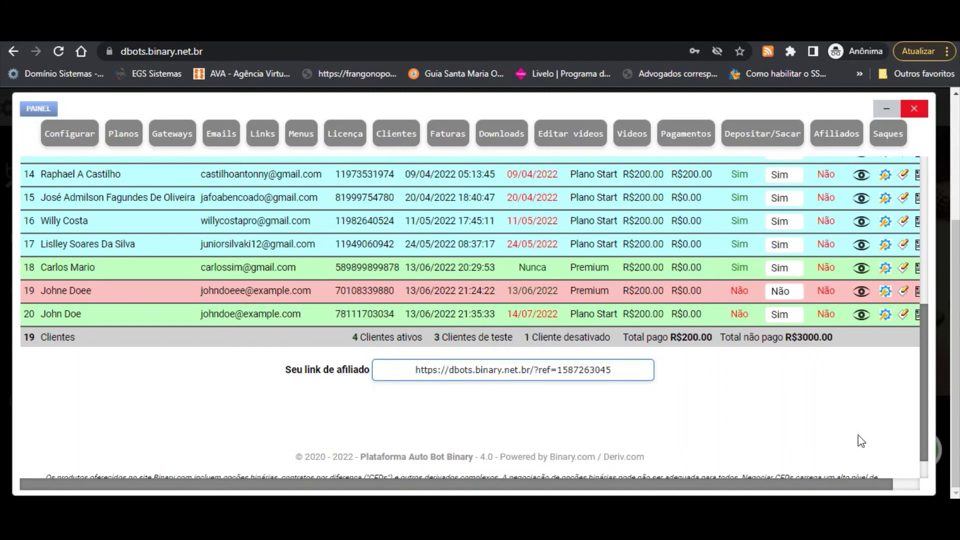
scroll(845, 467, "right", 1)
scroll(883, 487, "right", 2)
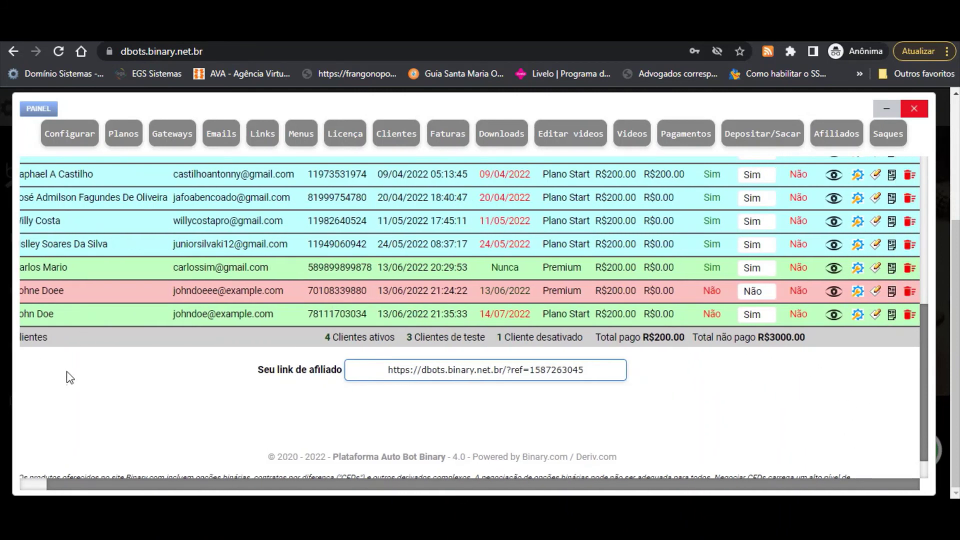
scroll(434, 473, "left", 2)
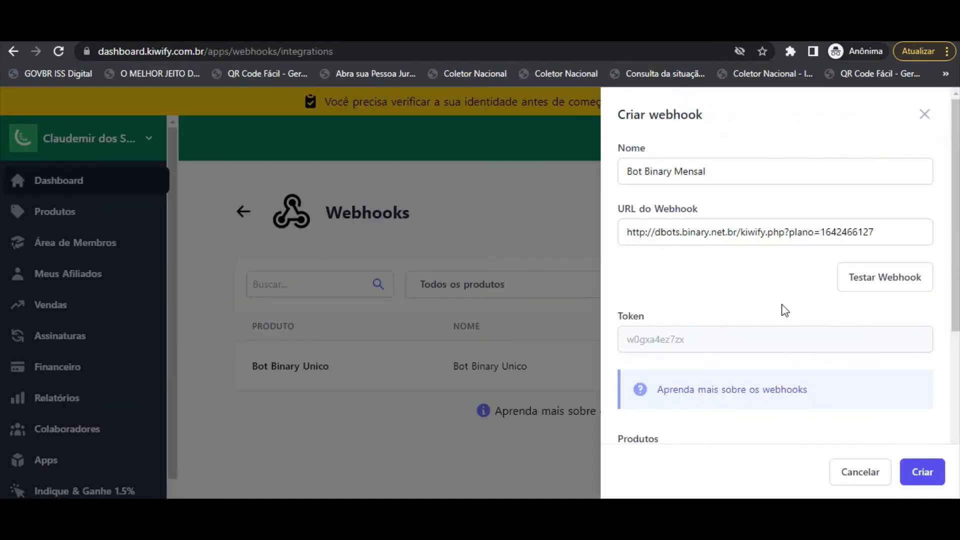
Create the Bot Binary Mensal webhook in Kiwify with the selected product and events.
scroll(780, 312, "down", 5)
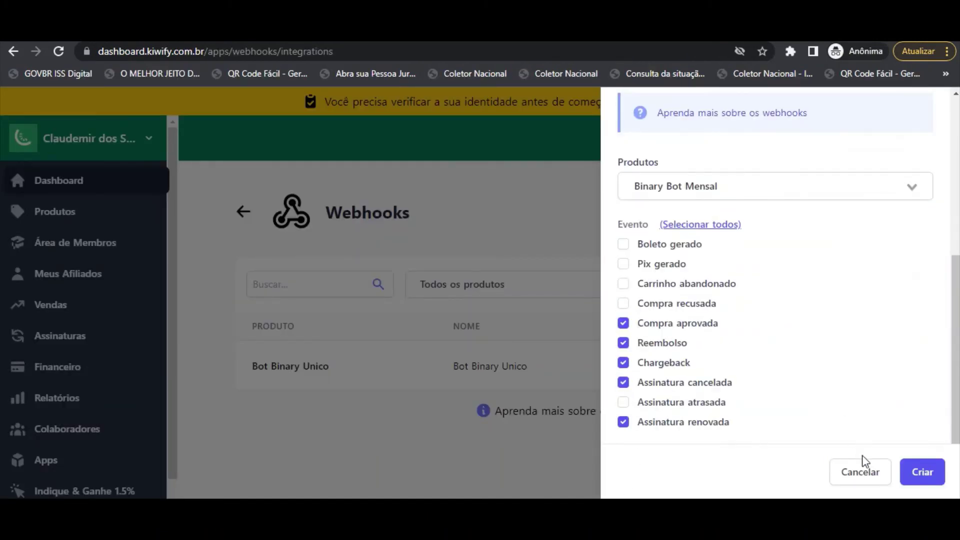
left_click(921, 471)
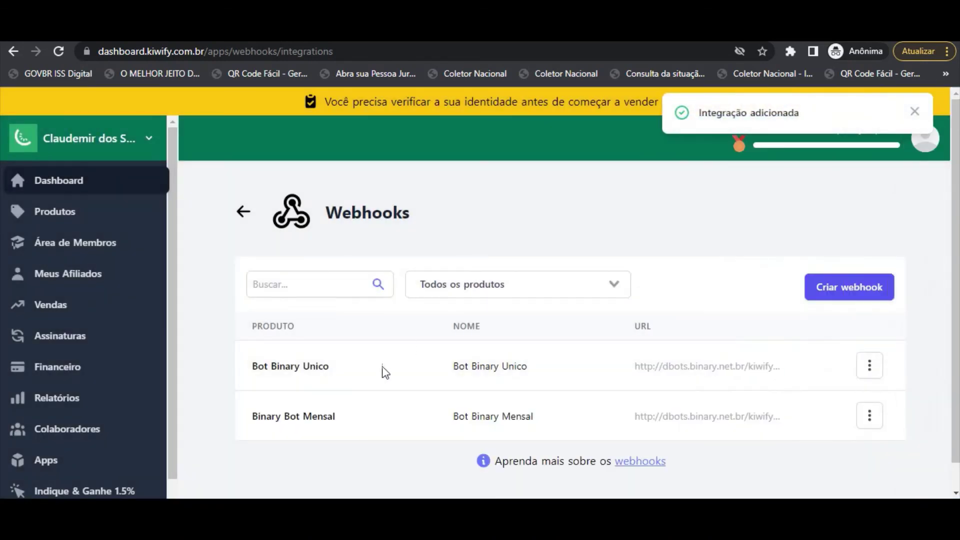
scroll(407, 284, "down", 1)
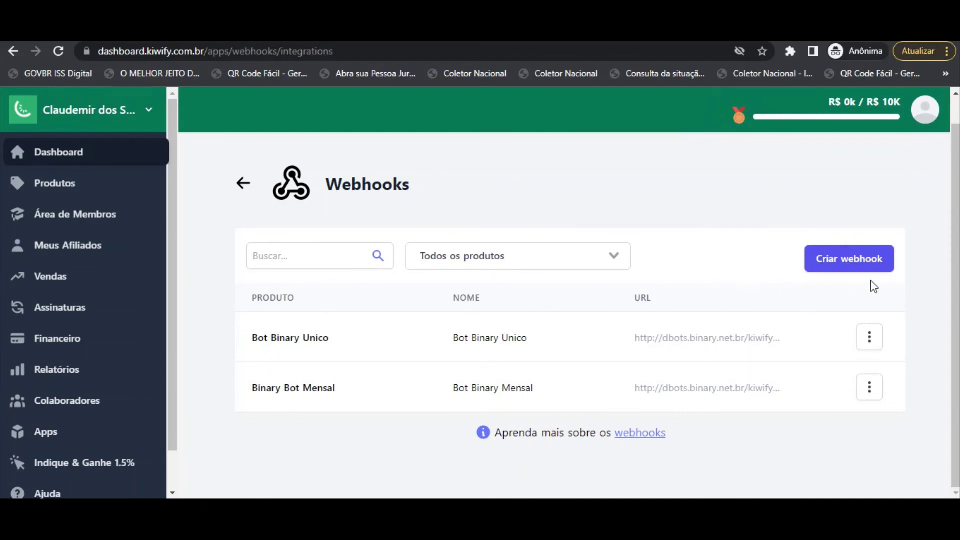
Start another webhook in Kiwify and copy Plano Anual's kiwify URL from the bot platform's plan list.
left_click(866, 262)
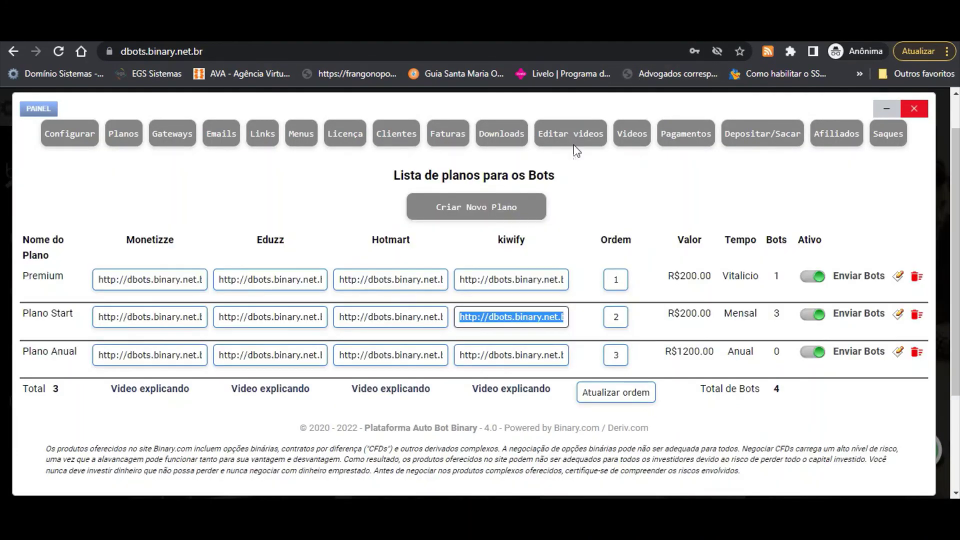
triple_click(489, 354)
right_click(520, 354)
left_click(592, 194)
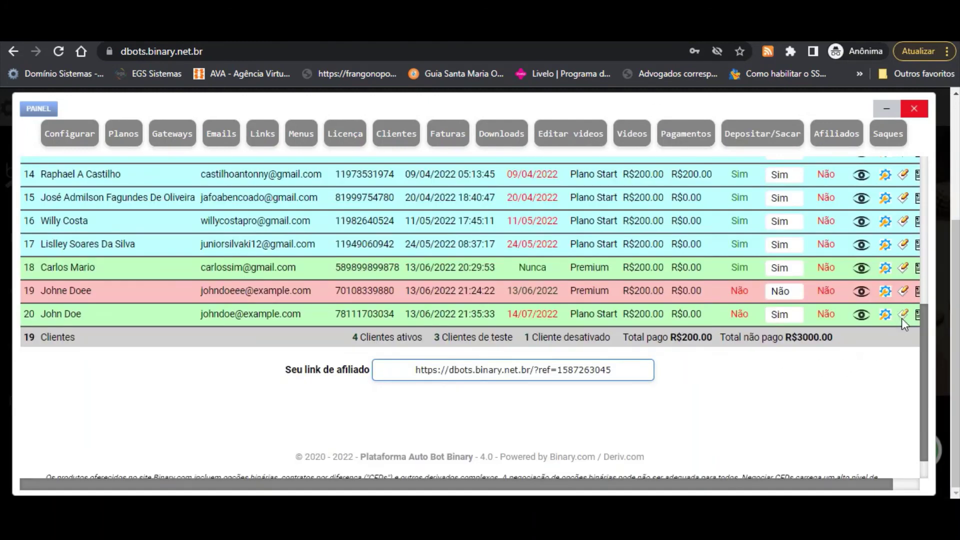
Add extra "z" letters to the newest Plano Start test client's e-mail and name, and save the client's data.
left_click(903, 324)
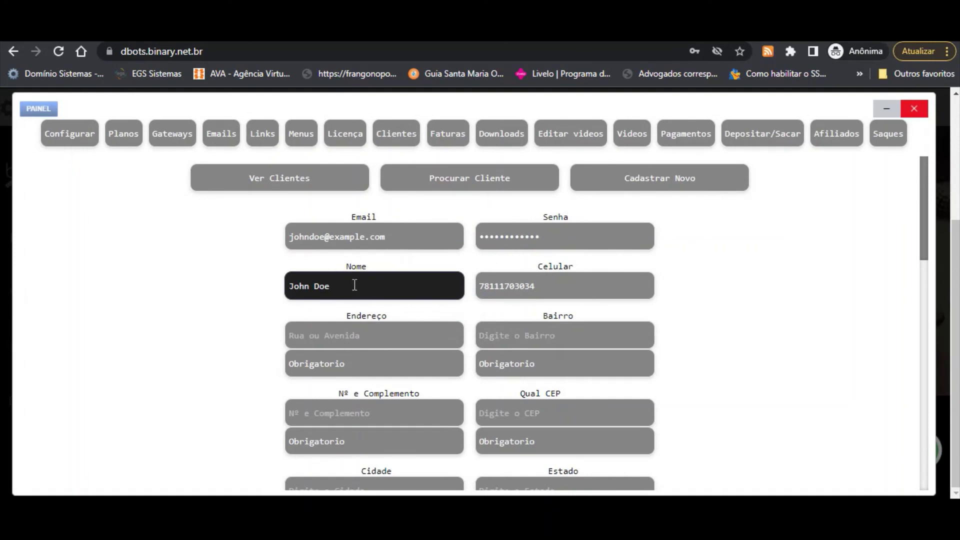
left_click(326, 239)
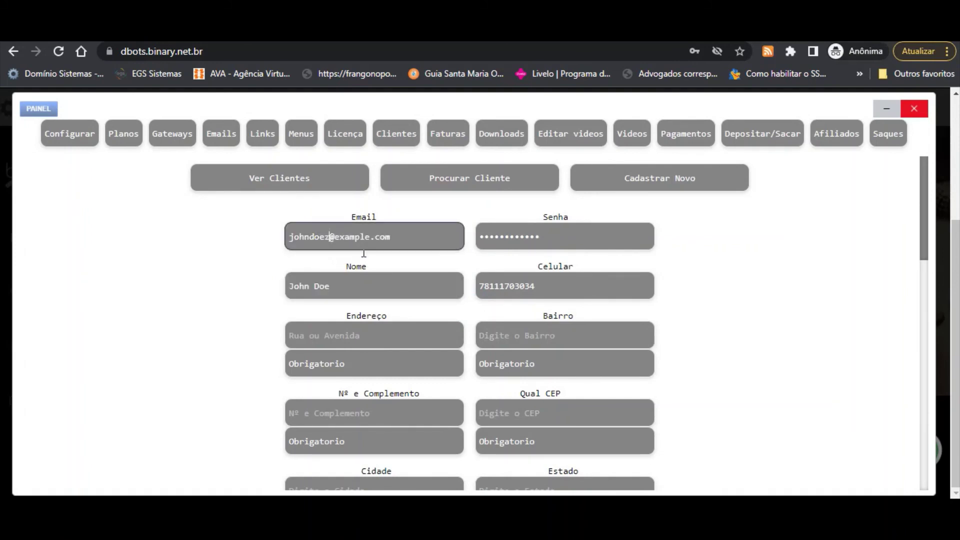
type("zz")
left_click(334, 286)
type("z")
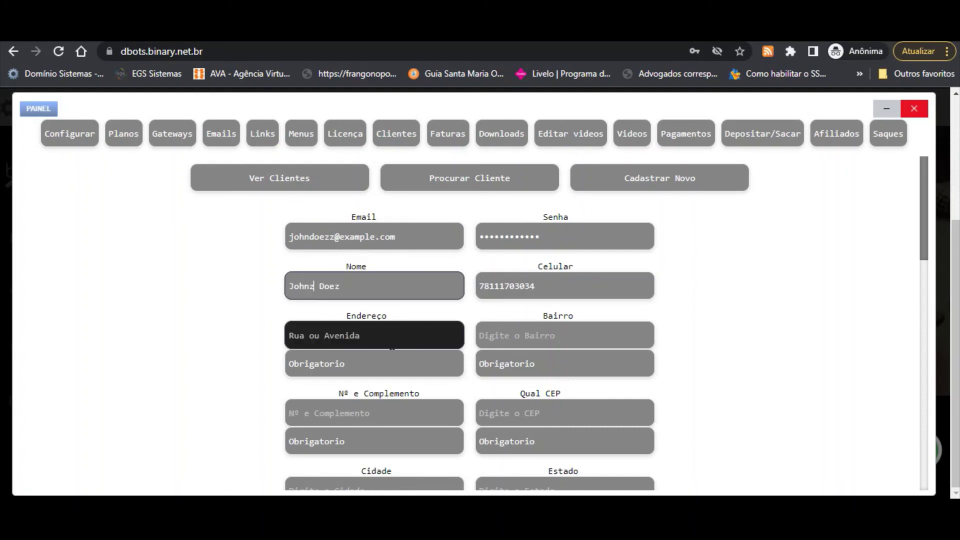
scroll(515, 390, "down", 15)
scroll(505, 302, "up", 4)
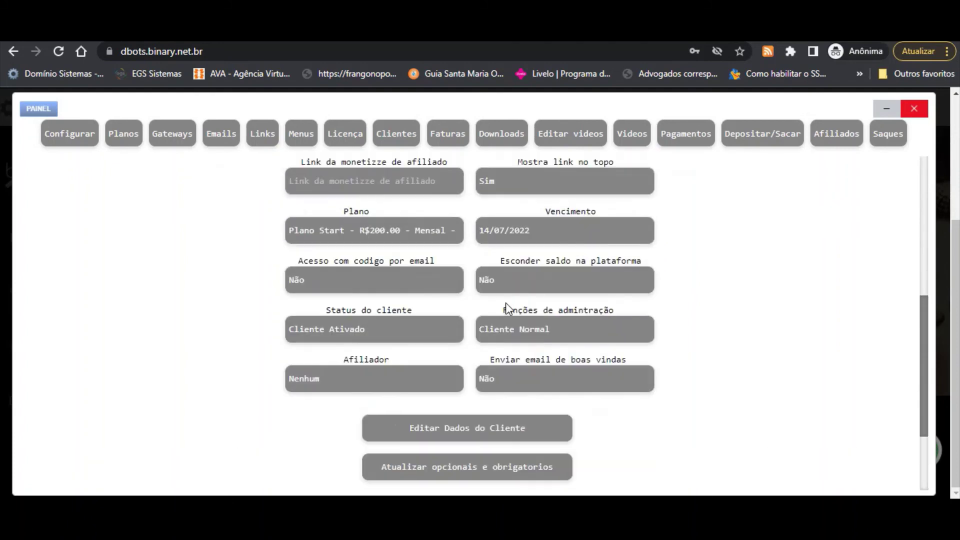
scroll(404, 310, "down", 4)
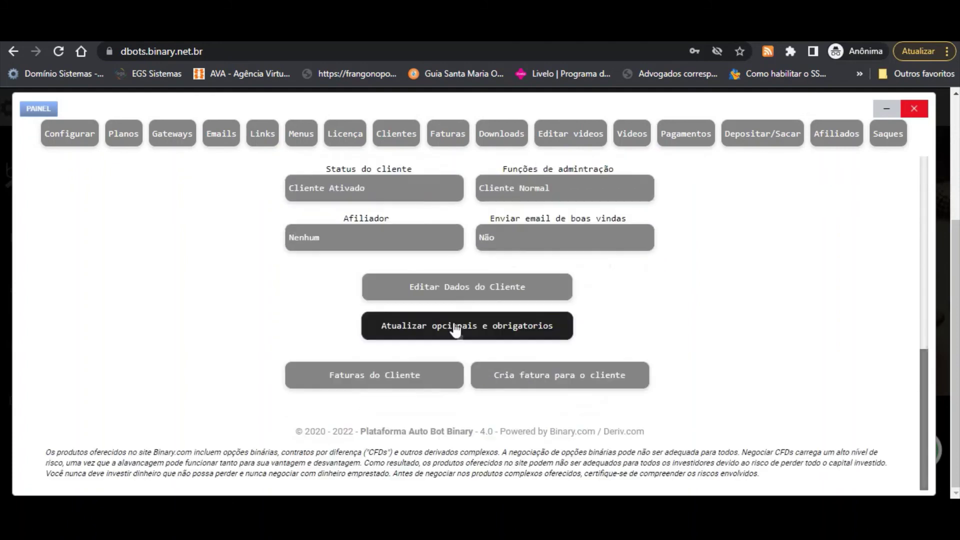
left_click(473, 295)
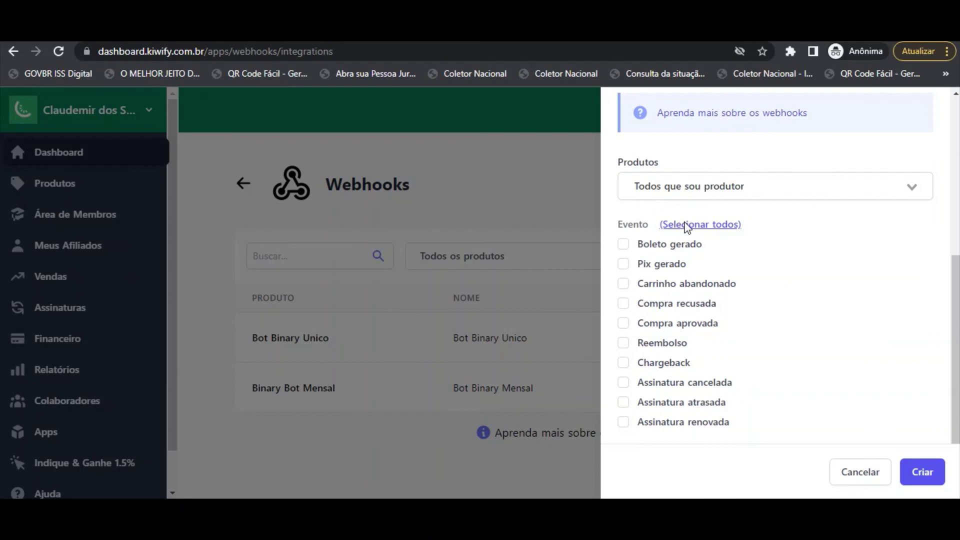
Name the new Kiwify webhook Bot Binary Anual and fill in the copied Plano Anual URL.
scroll(687, 225, "up", 4)
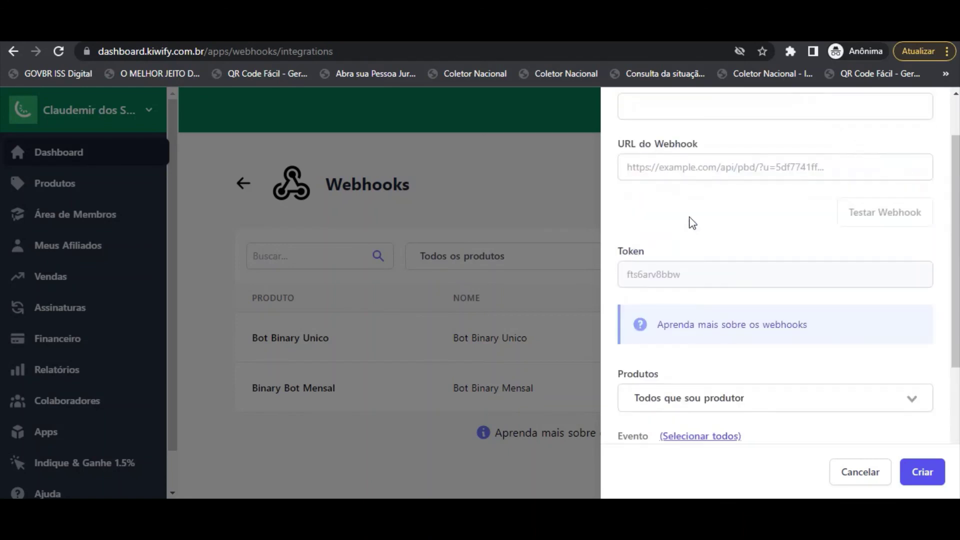
scroll(692, 223, "up", 2)
left_click(678, 170)
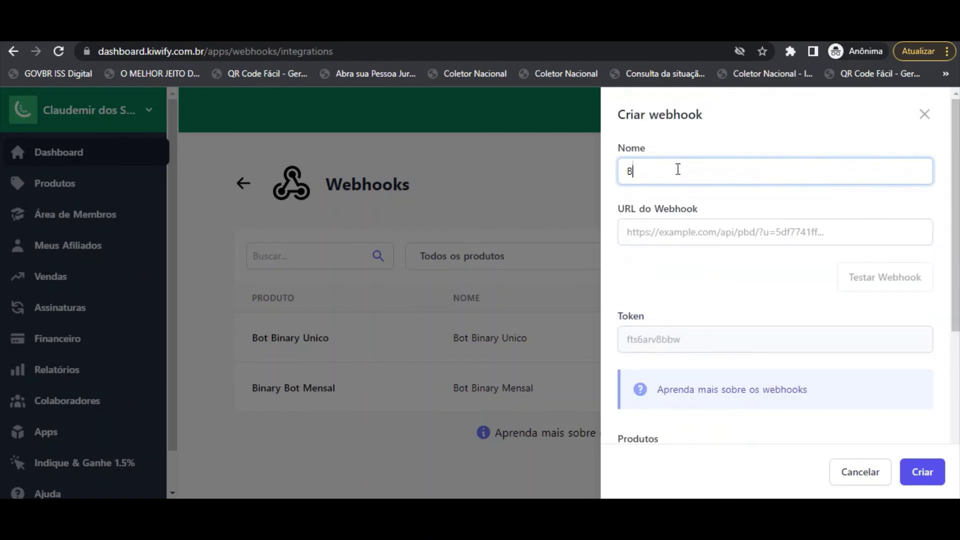
type("Bot Binary Anual")
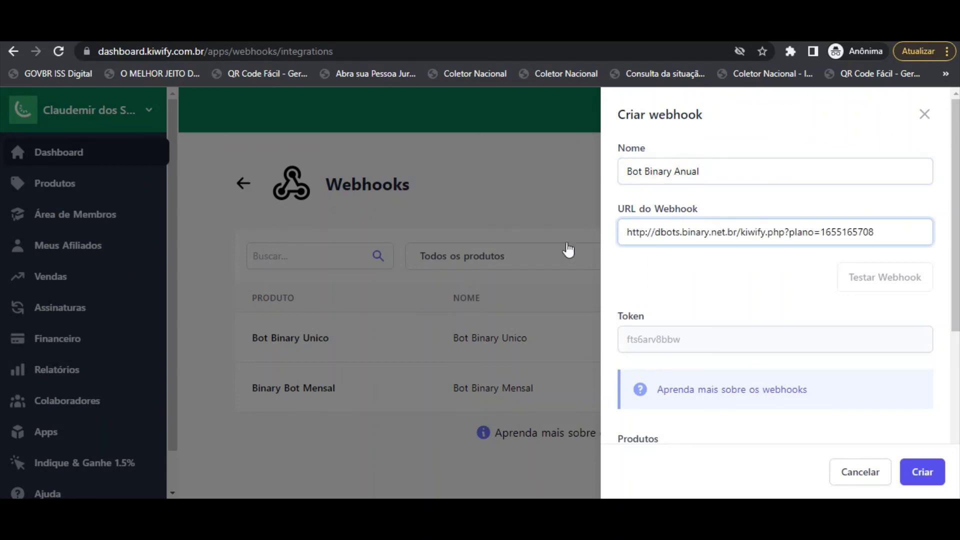
Assign the Bot Binary Anual product to the webhook and enable Compra aprovada, Reembolso, Chargeback, Assinatura cancelada and Assinatura renovada.
scroll(622, 244, "down", 4)
left_click(731, 261)
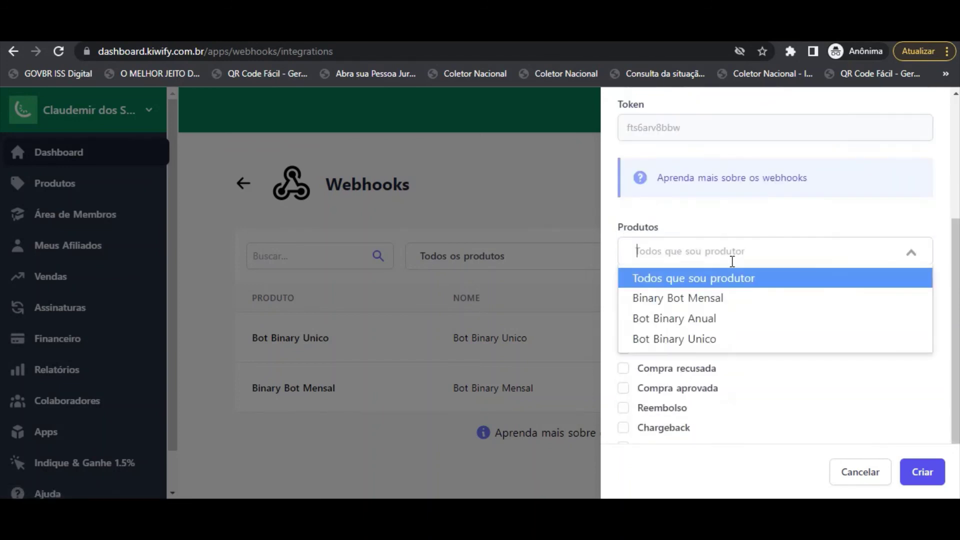
left_click(731, 324)
scroll(625, 326, "down", 2)
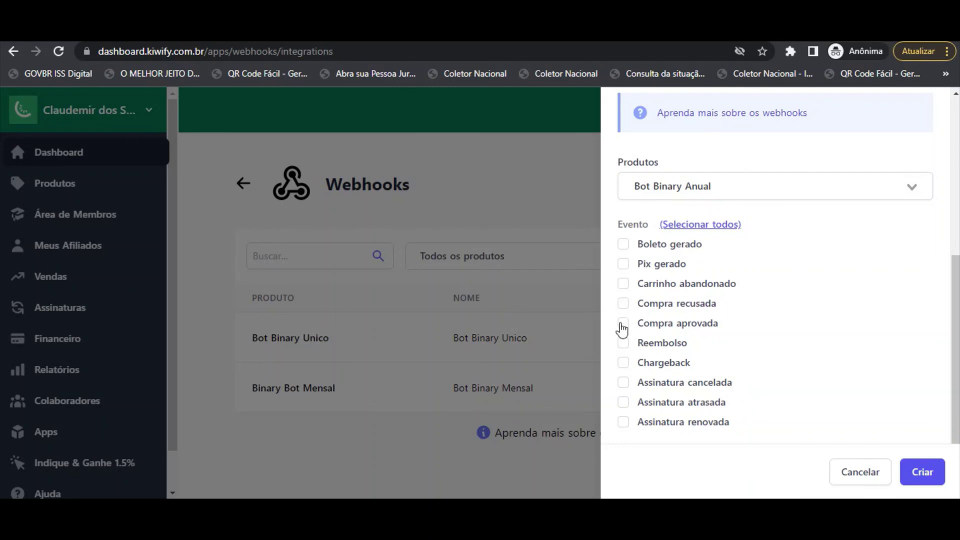
left_click(623, 324)
left_click(624, 364)
left_click(623, 383)
left_click(624, 423)
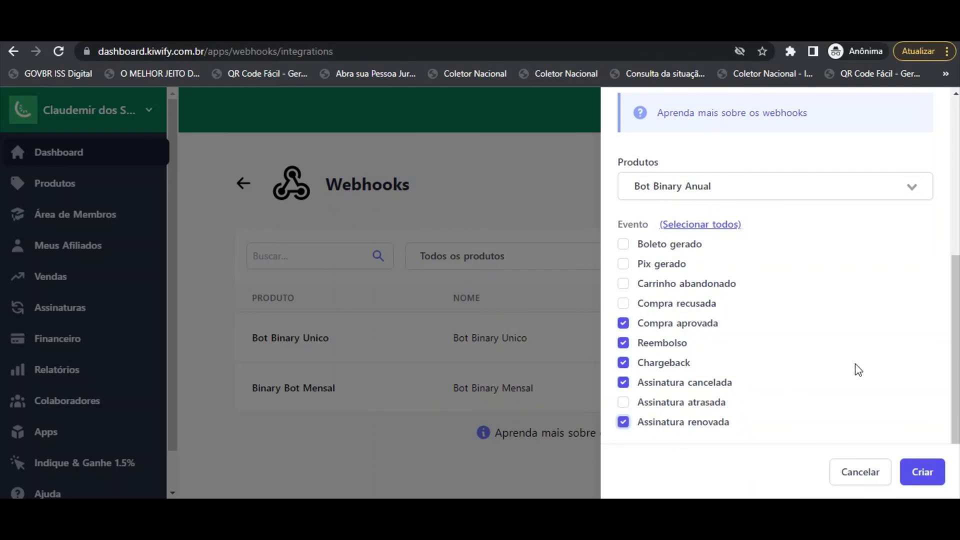
Send a test of the Bot Binary Anual webhook with the Compra aprovada event.
scroll(850, 368, "up", 8)
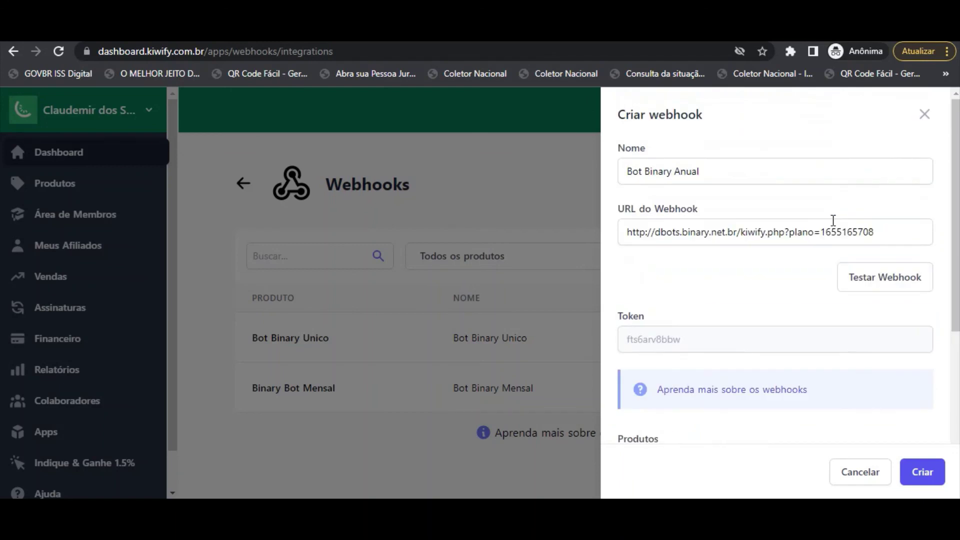
left_click(885, 275)
left_click(380, 323)
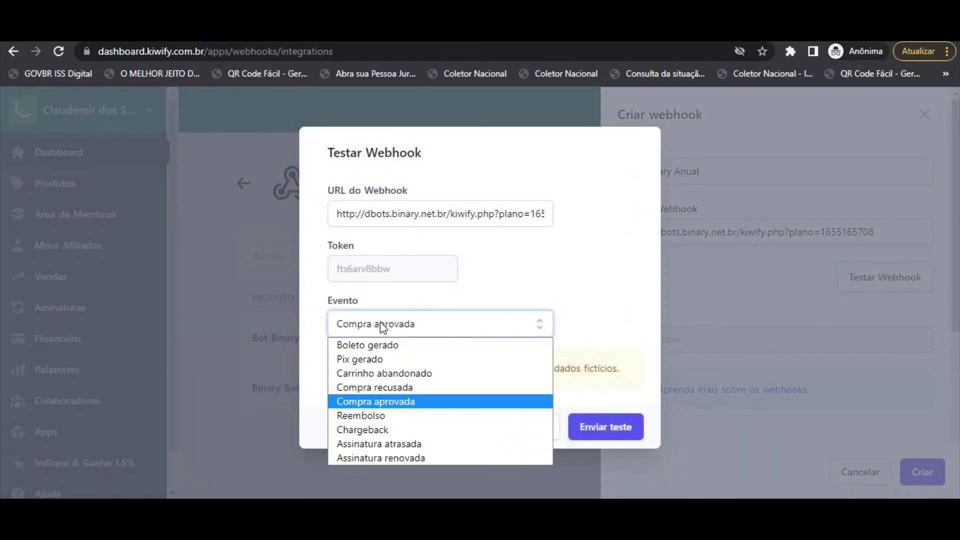
left_click(380, 403)
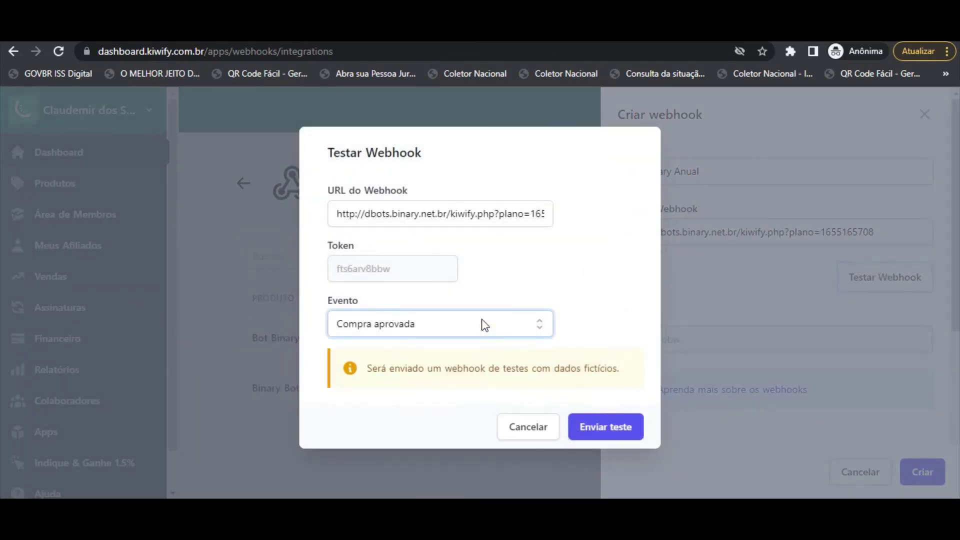
left_click(384, 328)
left_click(388, 400)
left_click(592, 433)
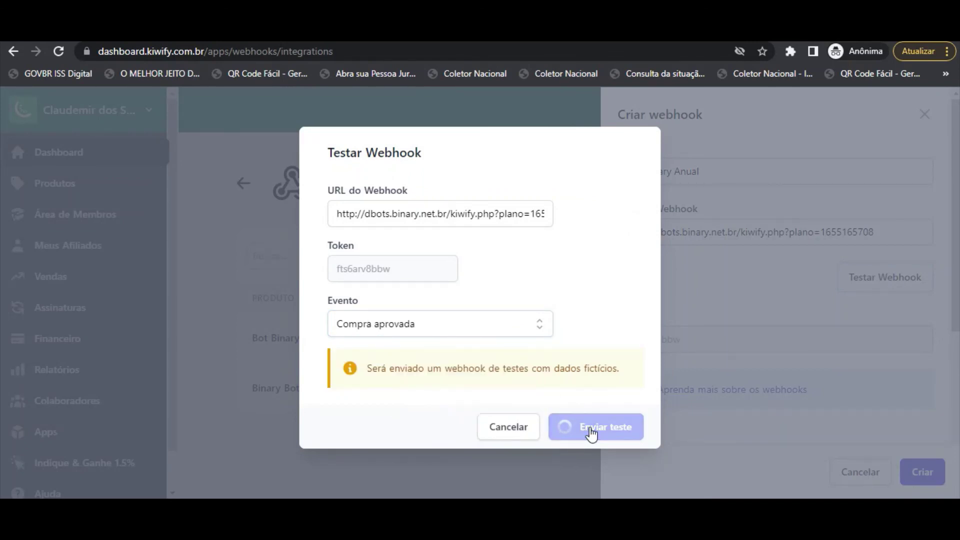
Switch to the bot platform and check the newest client's plan and expiry date in the full client list.
key("alt+Tab")
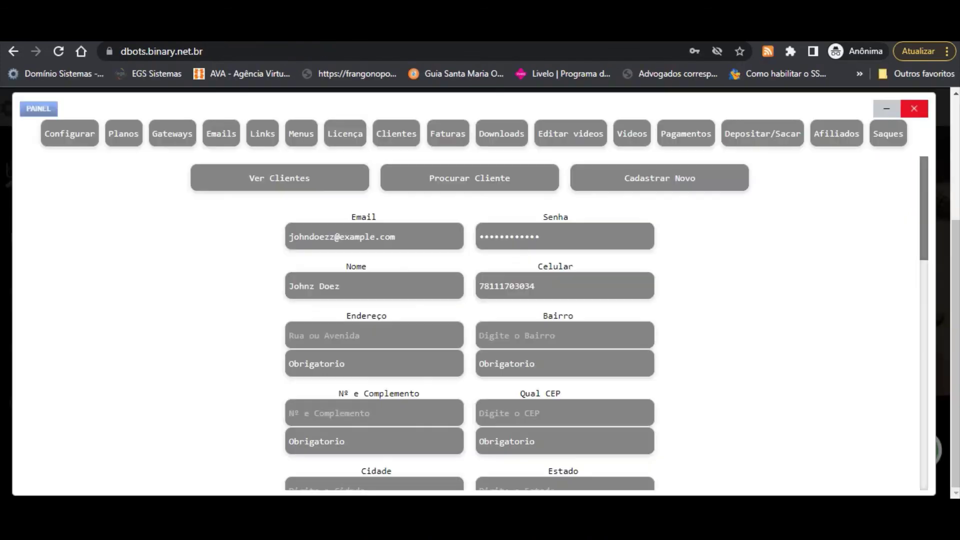
left_click(395, 139)
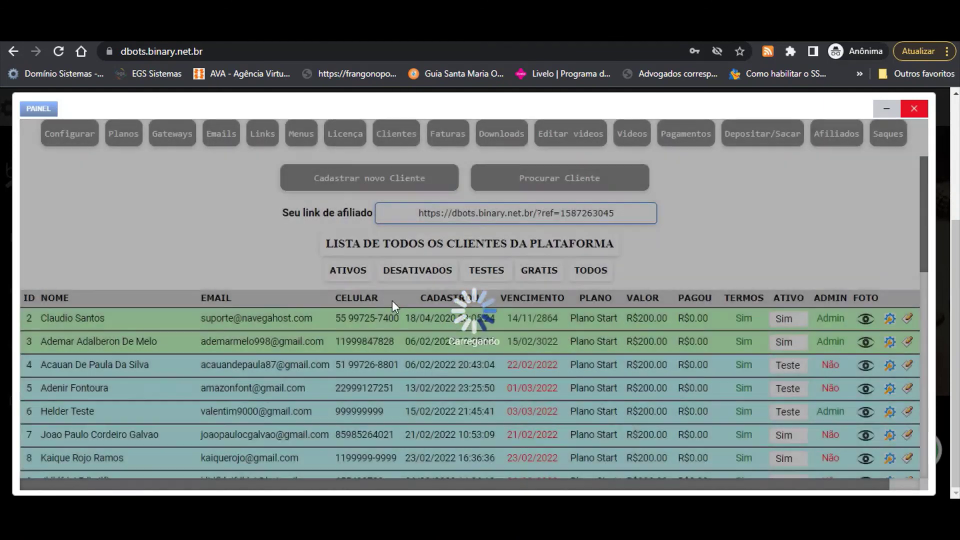
scroll(574, 333, "down", 10)
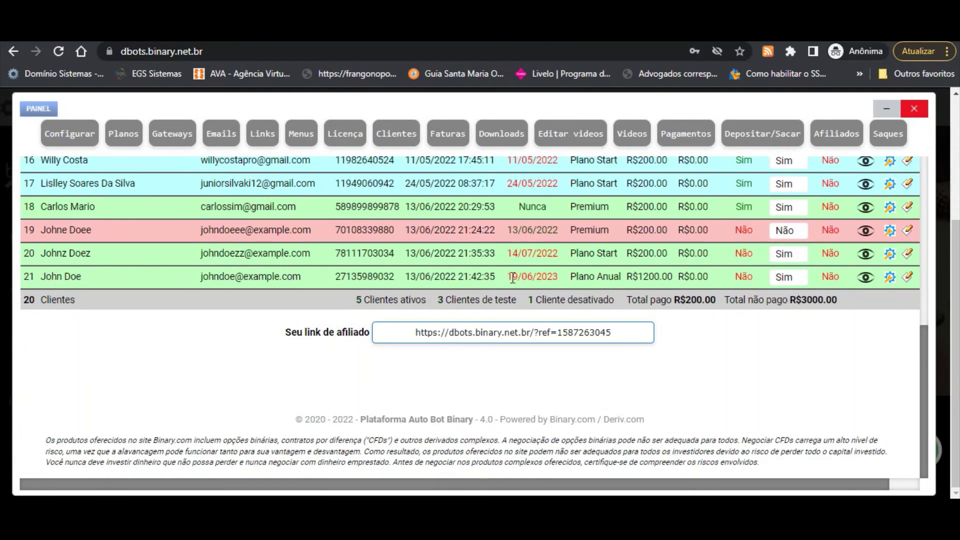
mouse_move(537, 278)
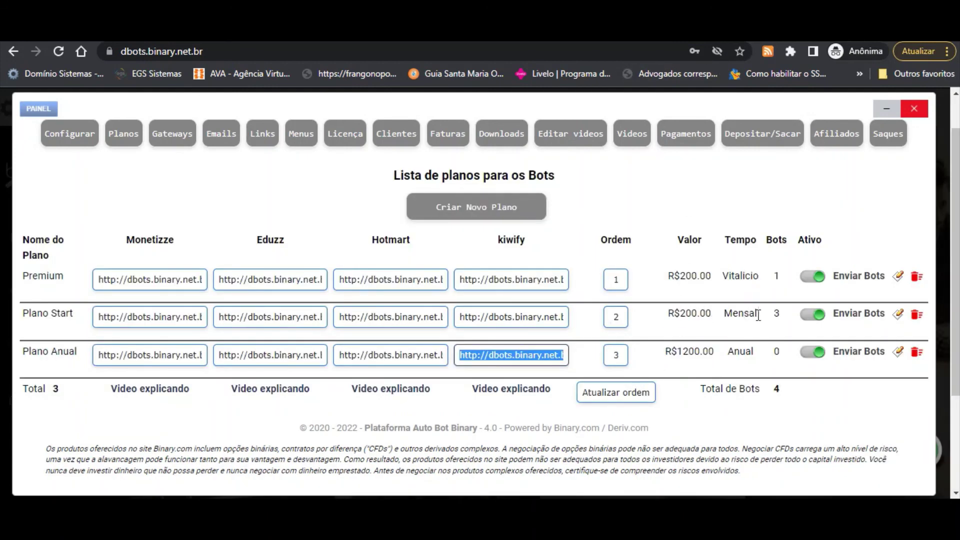
Set Plano Start's price to 100.00 in the bot platform's plan list and save the plan.
left_click(899, 317)
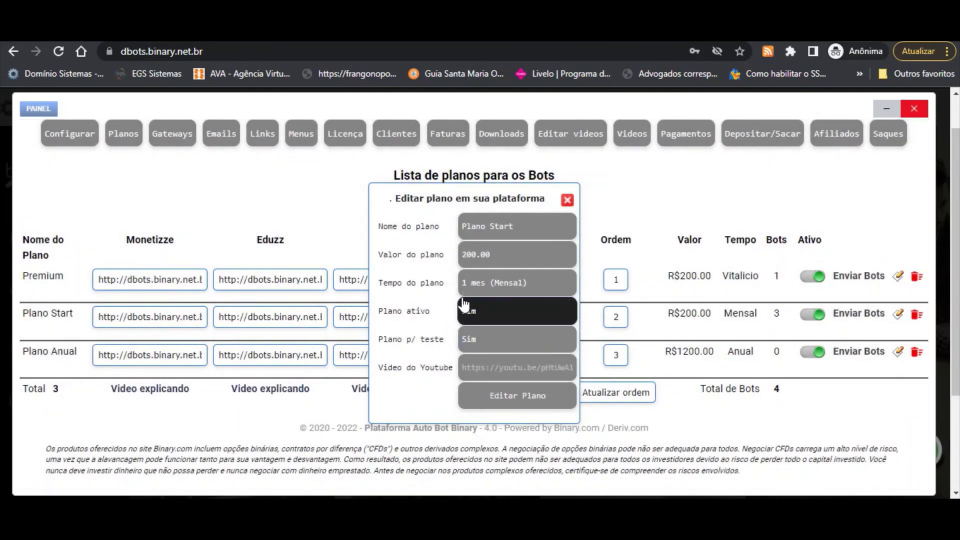
left_click_drag(466, 254, 456, 255)
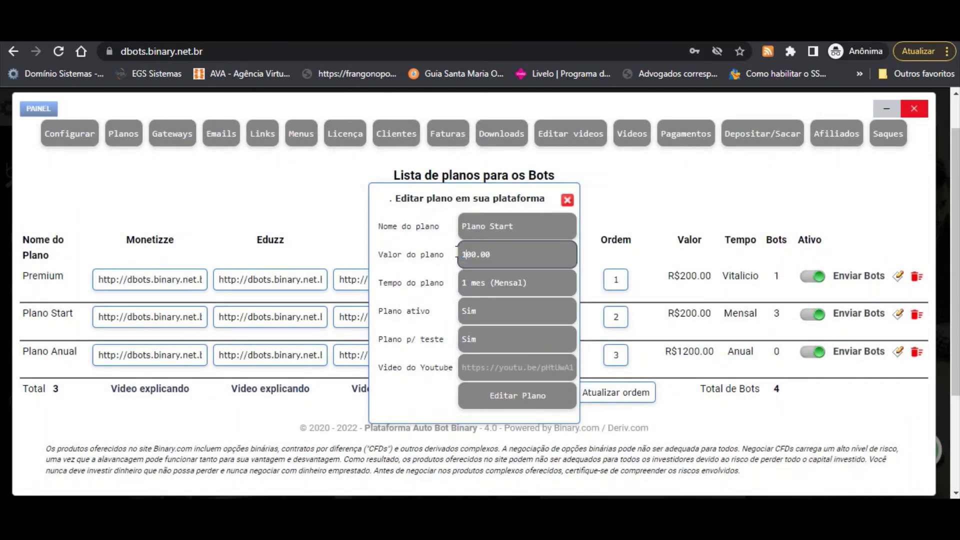
left_click(512, 396)
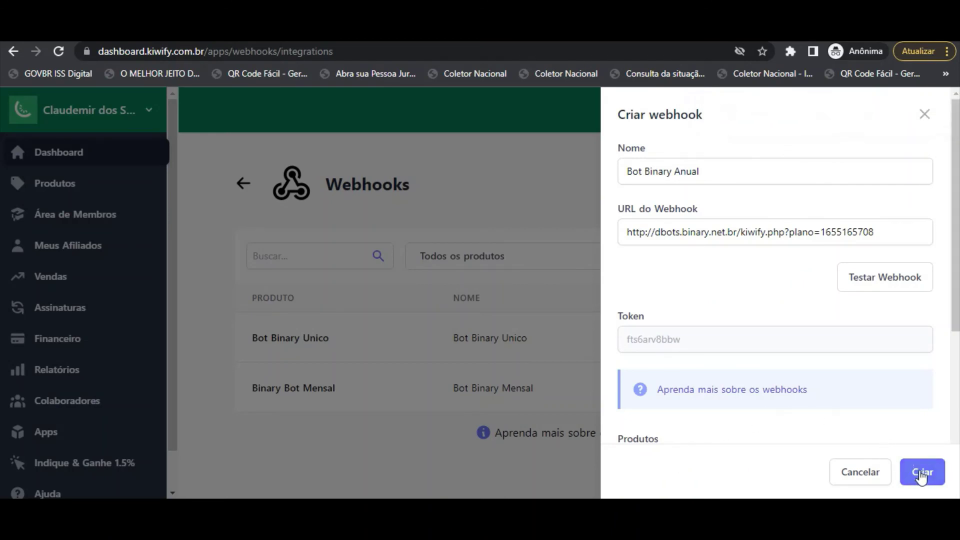
Finish creating the Bot Binary Anual webhook in Kiwify.
left_click(922, 474)
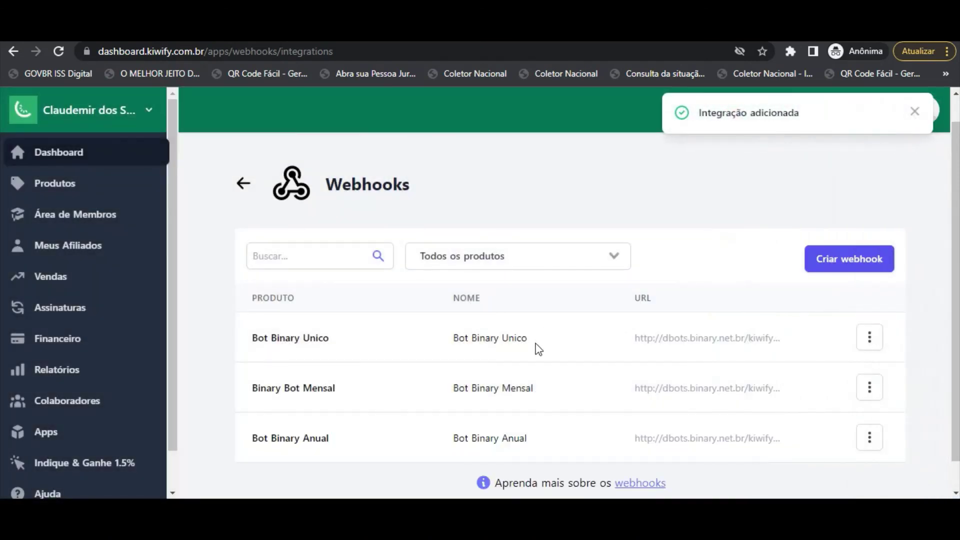
scroll(750, 400, "down", 1)
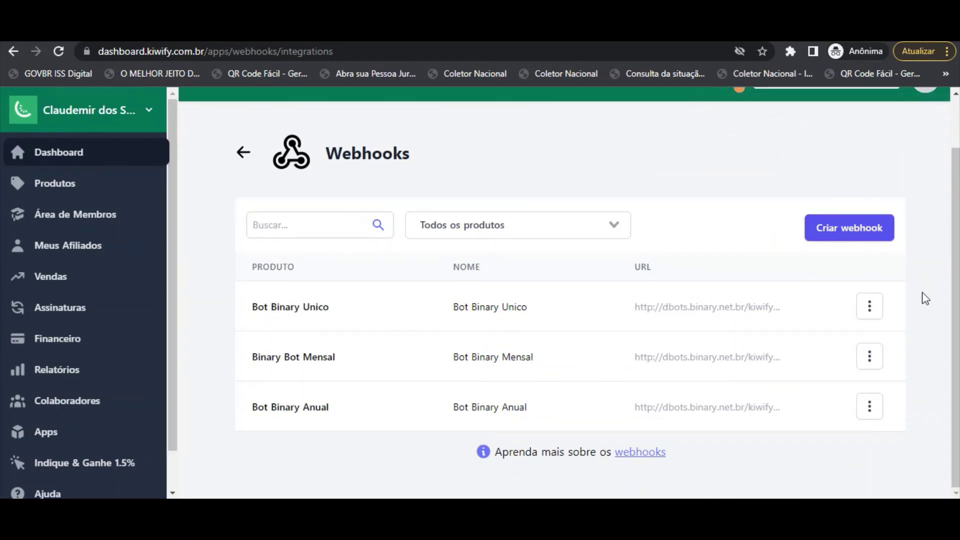
View the Bot Binary Unico webhook's logs, and review the products and their prices in Kiwify.
left_click(875, 314)
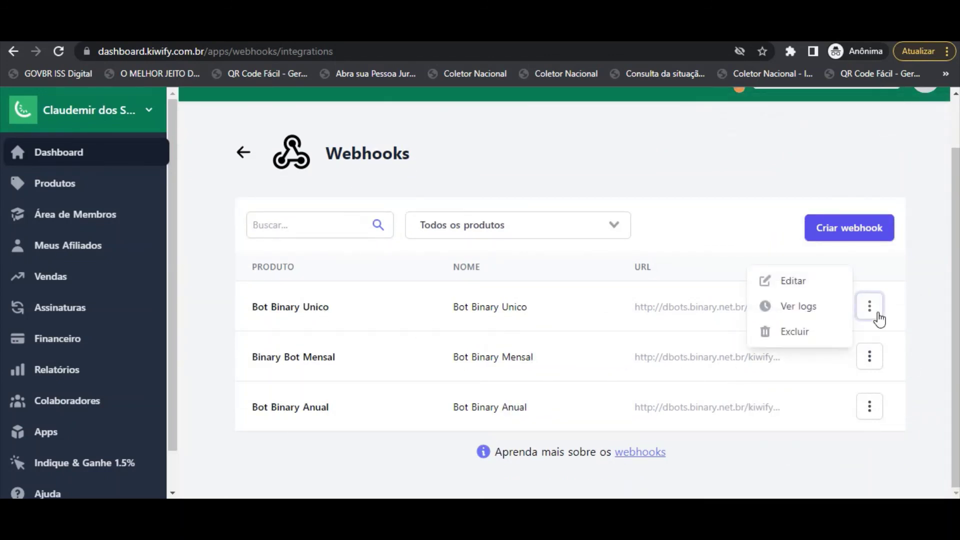
left_click(802, 313)
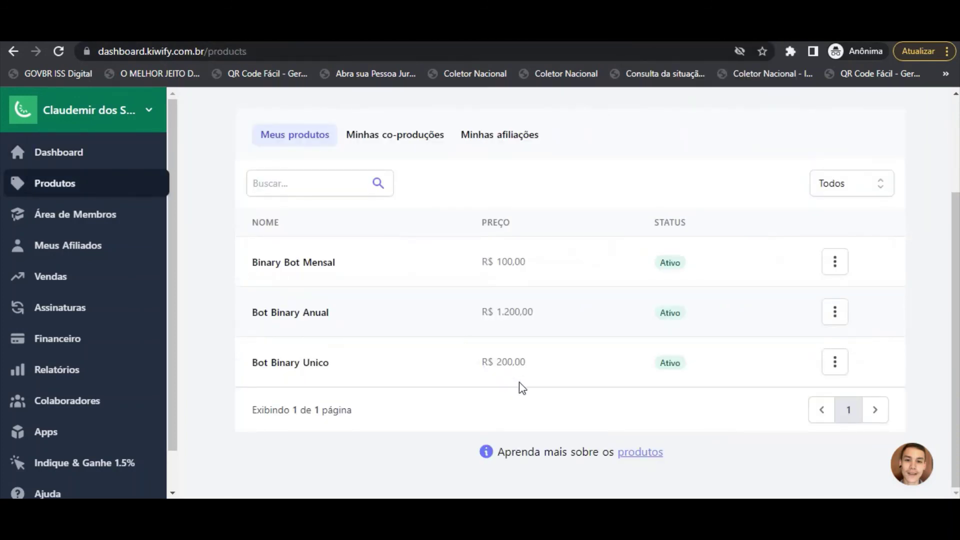
scroll(550, 327, "up", 3)
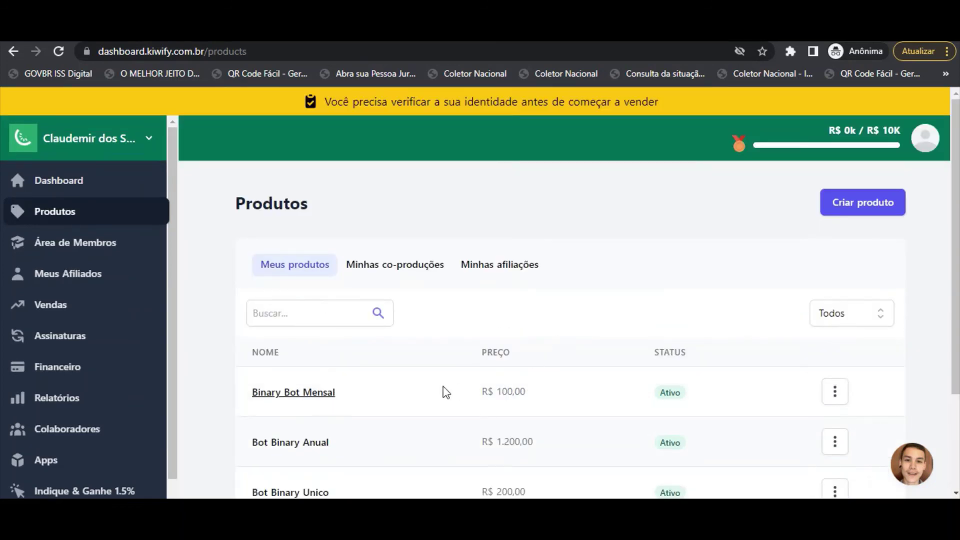